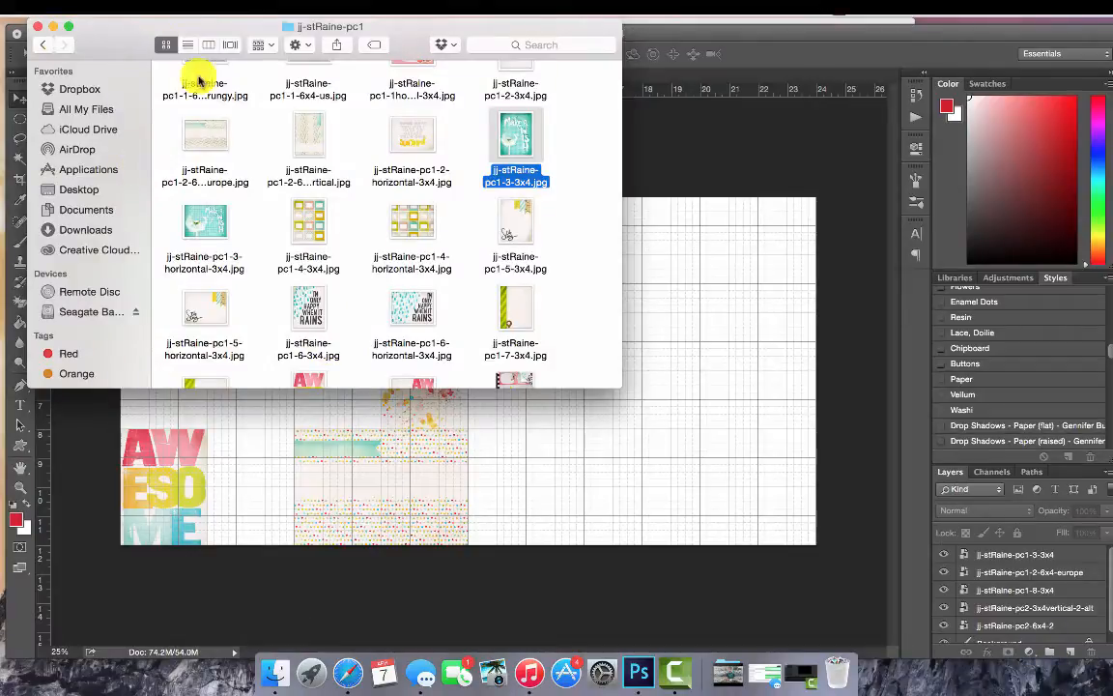
Place the jj-stRaine-pc1-2-3x4 "Sunshine" card on the canvas, 18 to 21 inches across and 4 to 8 inches down
scroll(483, 150, up, 3)
drag(510, 143, 688, 330)
drag(449, 389, 600, 361)
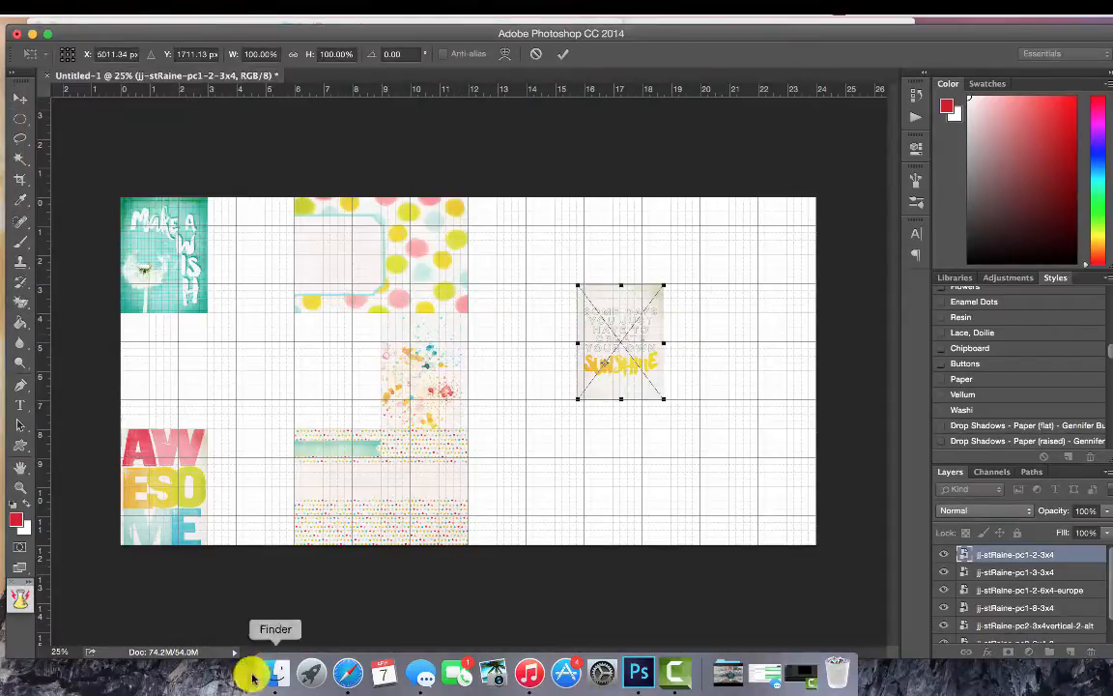
drag(616, 305, 679, 333)
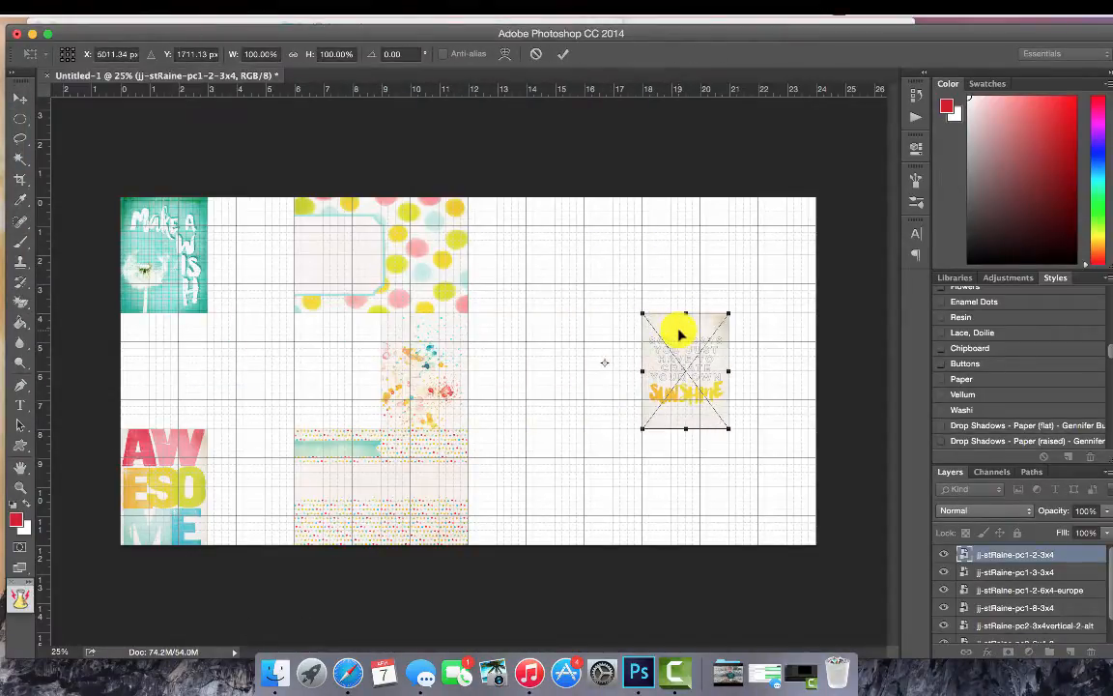
key(Return)
From the jj-stRaine-carnivalcards folder, place the roller-coaster card jj-stRaine-carnivalcards-3x4-1 in the top row, 12 to 15 inches across
click(275, 672)
key(super+Up)
scroll(418, 339, up, 2)
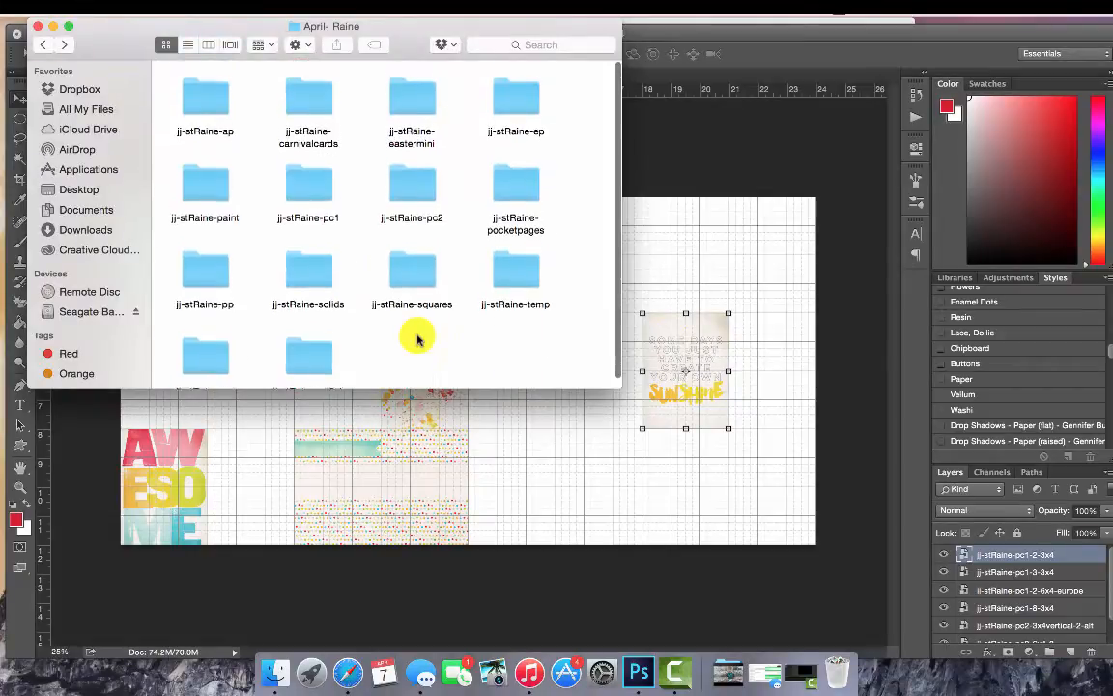
double_click(309, 96)
drag(430, 313, 508, 237)
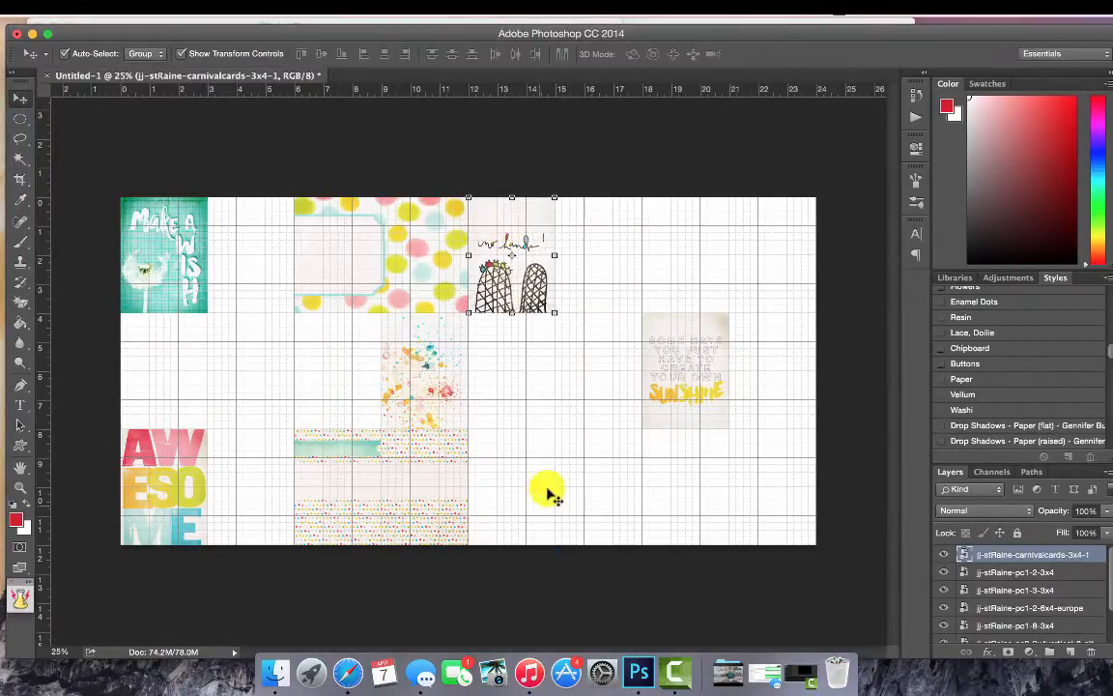
Place the "My Favorite Place on Earth" card jj-stRaine-carnivalcards-6x4-1-us in the canvas's bottom-right corner, 18 to 24 inches across
click(275, 671)
drag(411, 265, 547, 443)
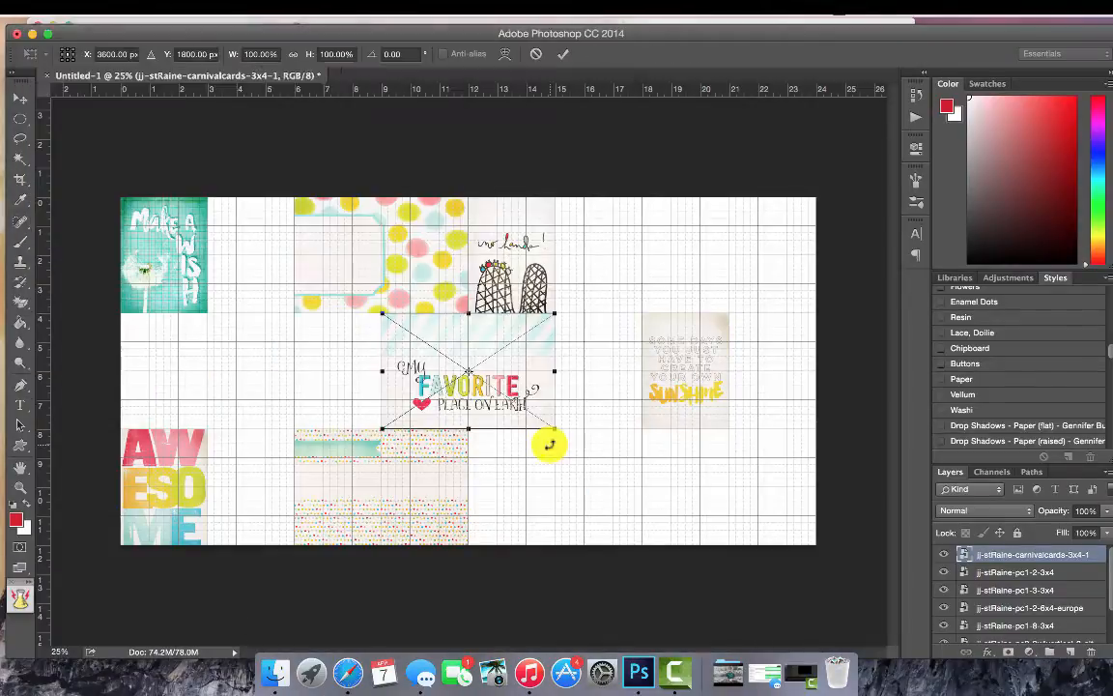
drag(522, 316, 776, 468)
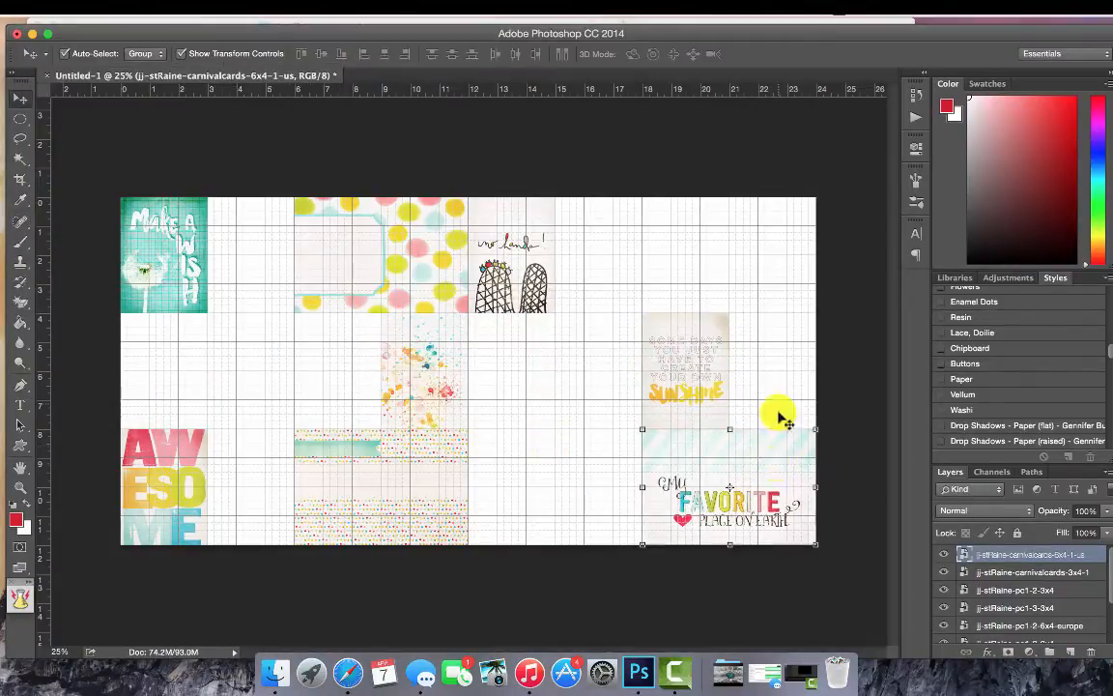
Place the "Good Eats" card jj-stRaine-carnivalcards-3x4-4 in the bottom row, 12 to 15 inches across
click(280, 676)
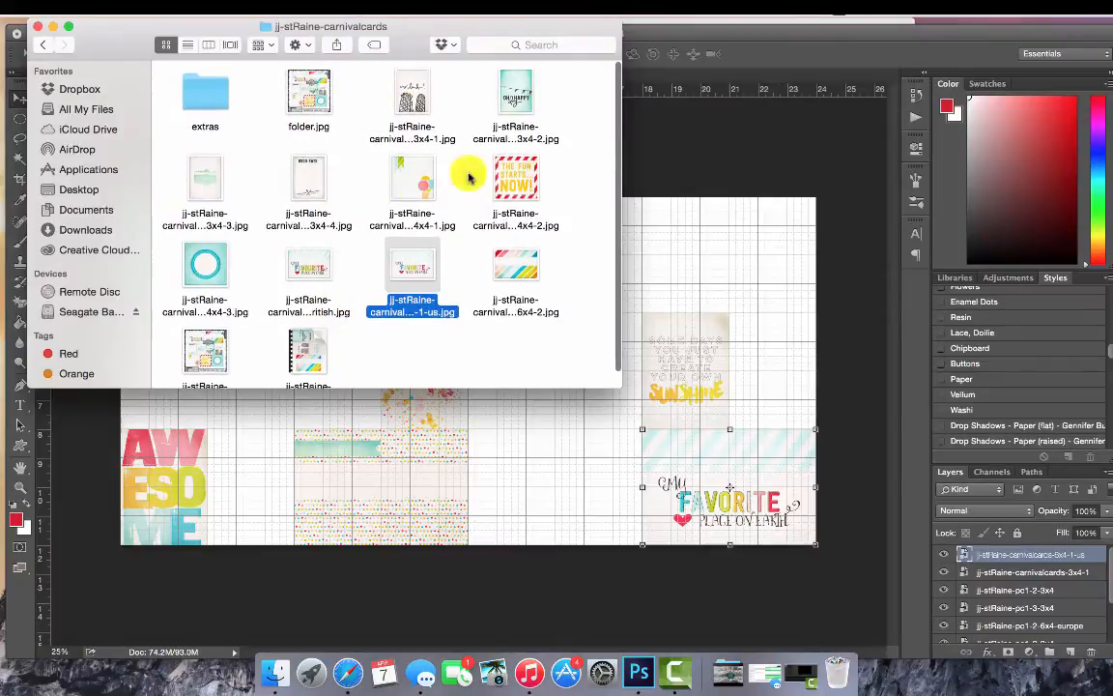
drag(319, 183, 547, 514)
key(Return)
drag(487, 375, 530, 492)
Place the "Oh Happy Day" card jj-stRaine-carnivalcards-3x4-2 at the canvas's right edge, beside the "Sunshine" card
click(277, 675)
drag(515, 89, 580, 445)
key(Return)
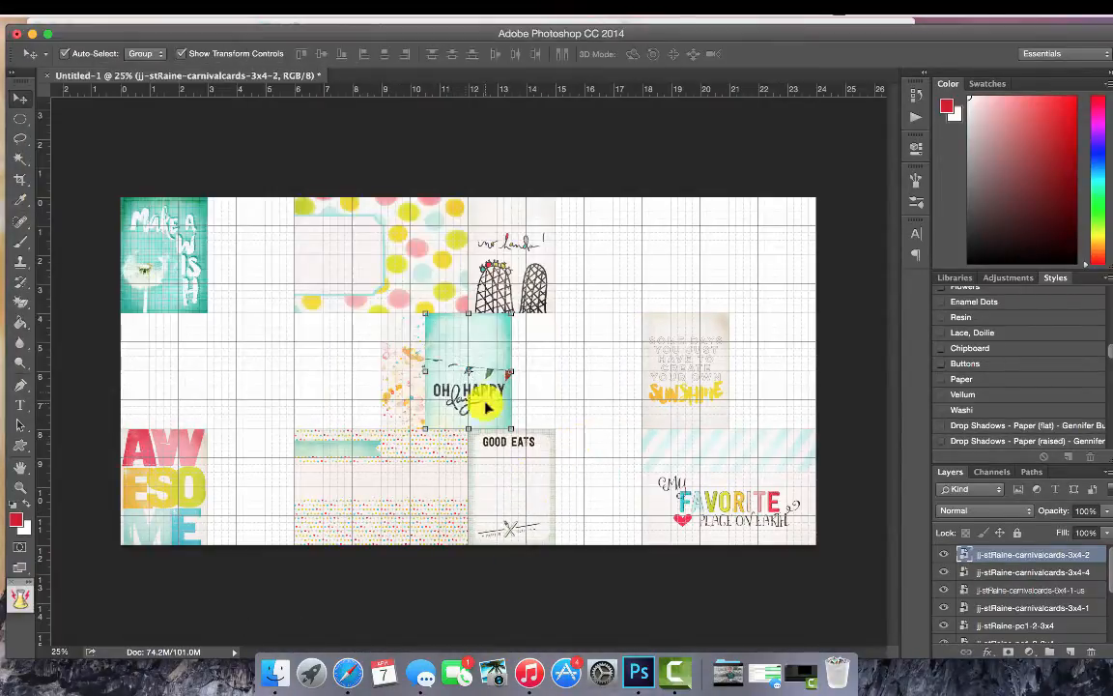
drag(468, 332, 773, 307)
Delete the jj-stRaine-pc1-2-3x4 "Sunshine" layer and move the "Oh Happy Day" card into its slot at 18 inches
drag(1014, 626, 1002, 578)
right_click(1047, 628)
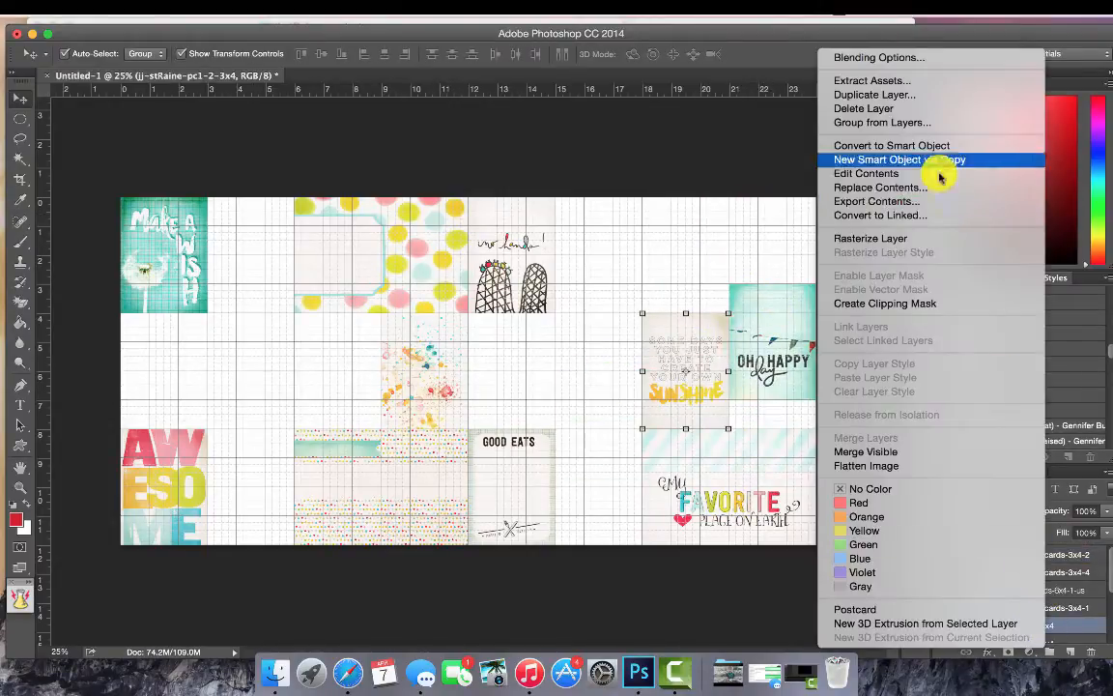
click(932, 114)
drag(762, 390, 675, 340)
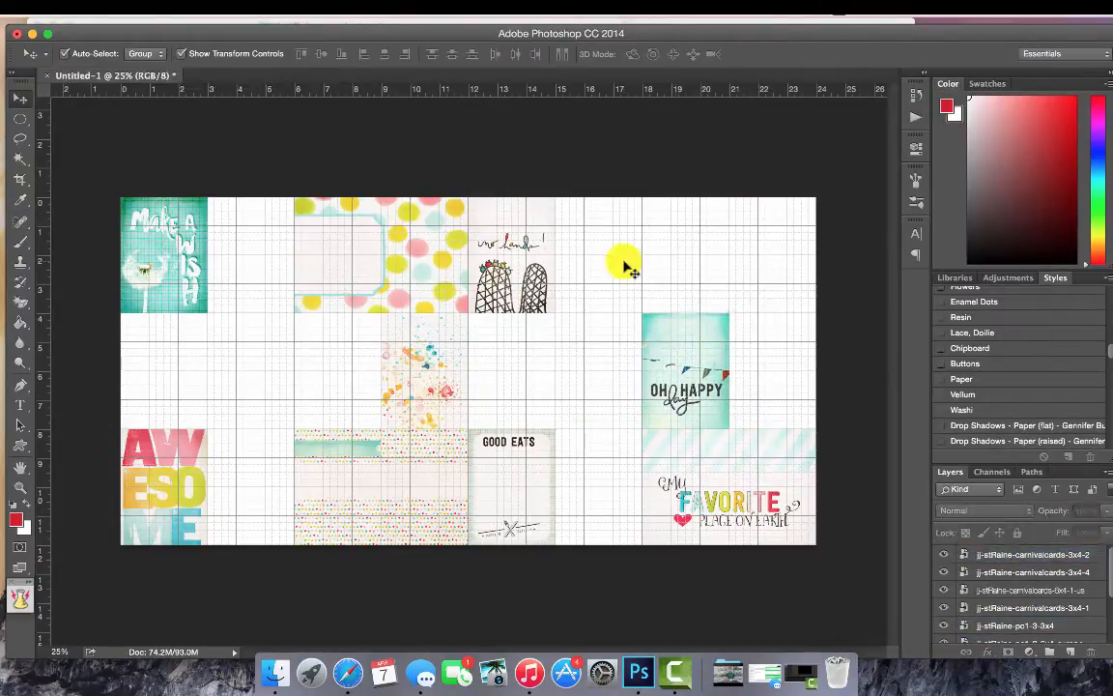
Place the diagonal-striped card jj-stRaine-carnivalcards-6x4-2 in the canvas's top-right corner, above the "Oh Happy Day" card
click(275, 673)
drag(566, 271, 753, 212)
click(864, 207)
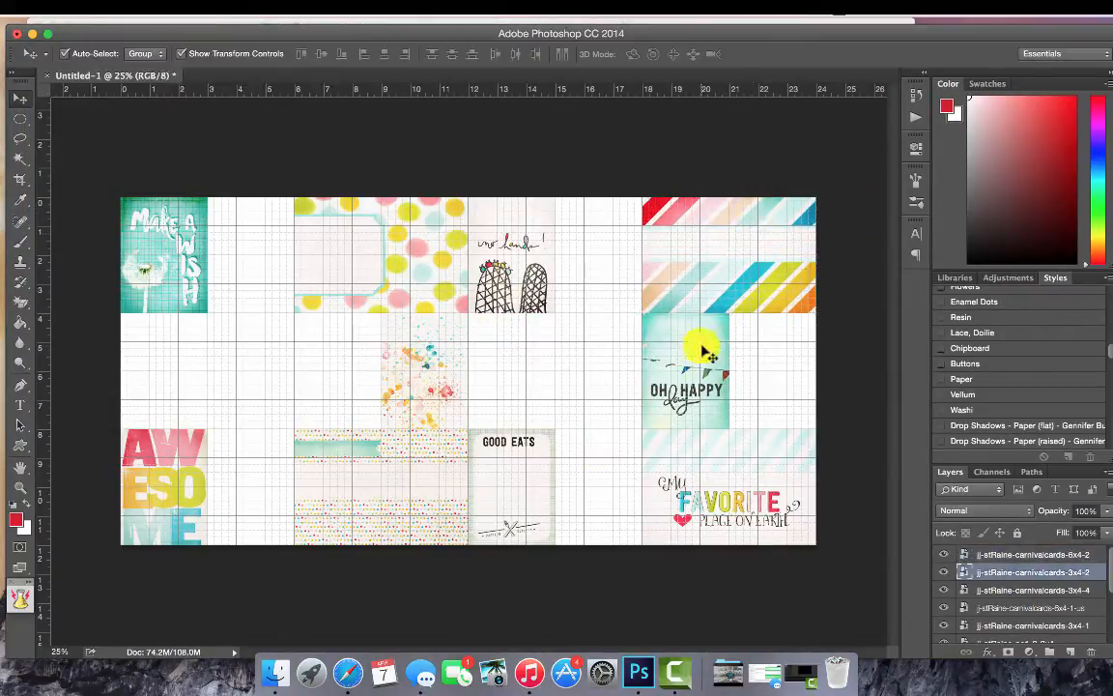
drag(706, 353, 715, 326)
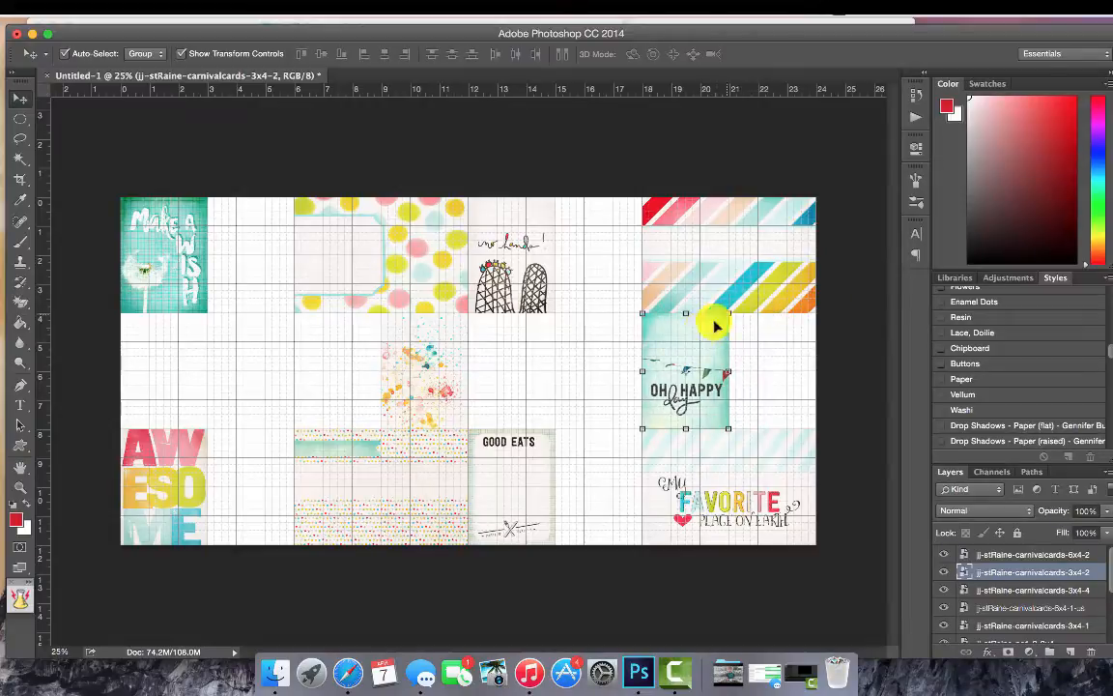
click(860, 279)
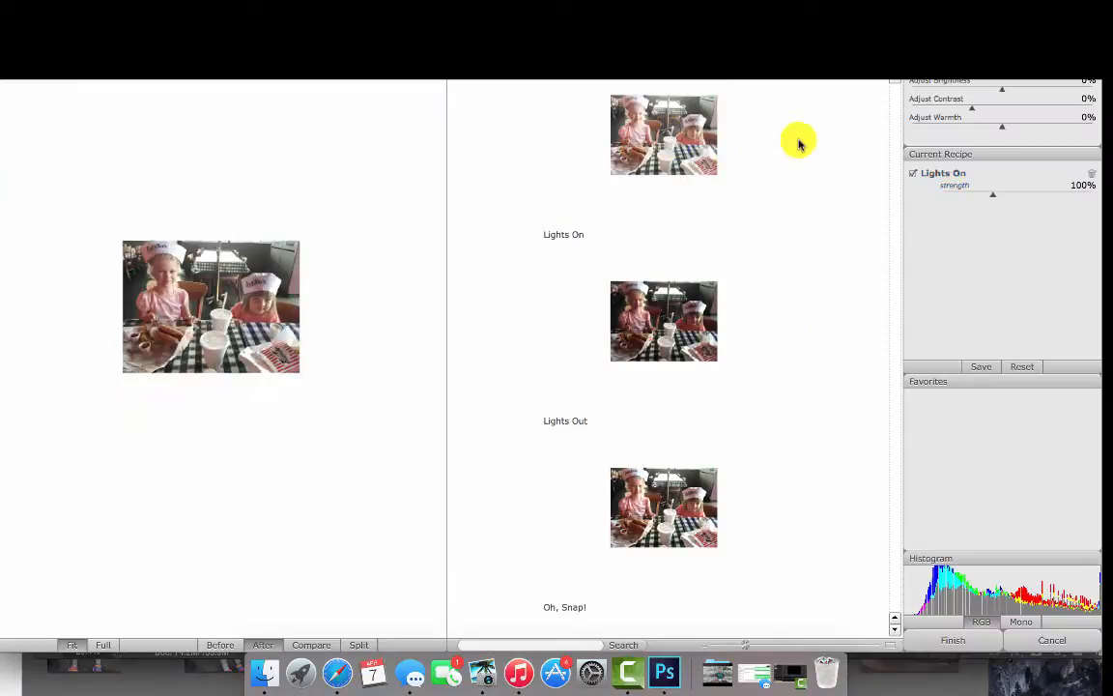
Add the Oh, Snap! and Sugar Rush stylets to the restaurant photo in RadLab and apply the recipe
scroll(724, 290, down, 2)
click(667, 434)
scroll(810, 385, down, 5)
click(703, 405)
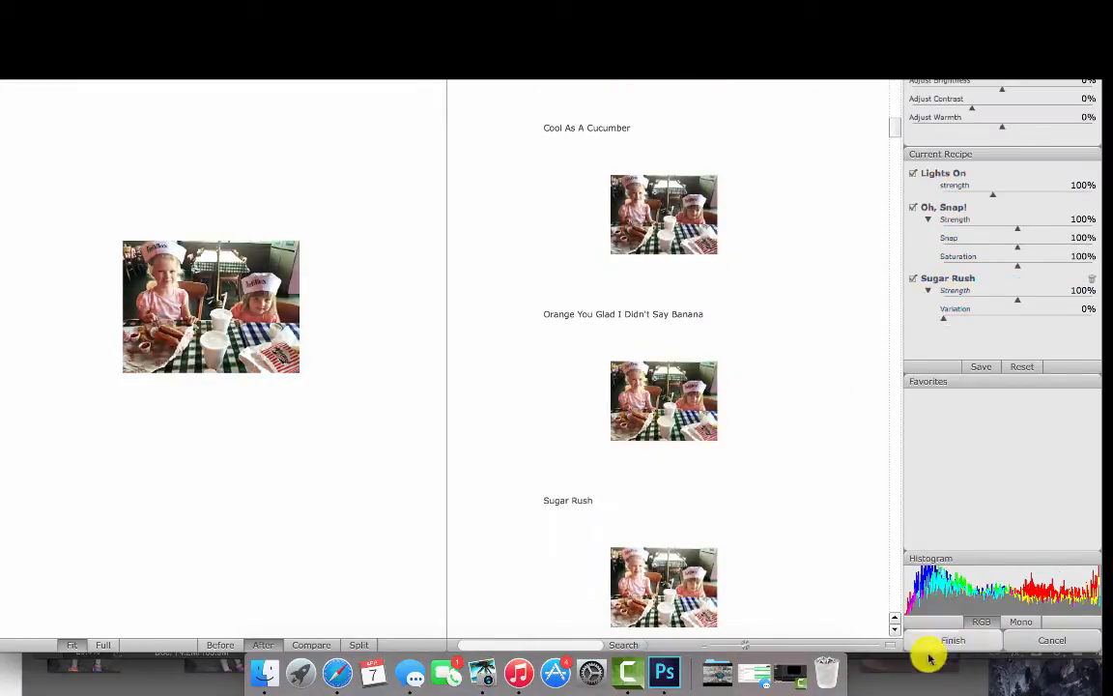
click(932, 642)
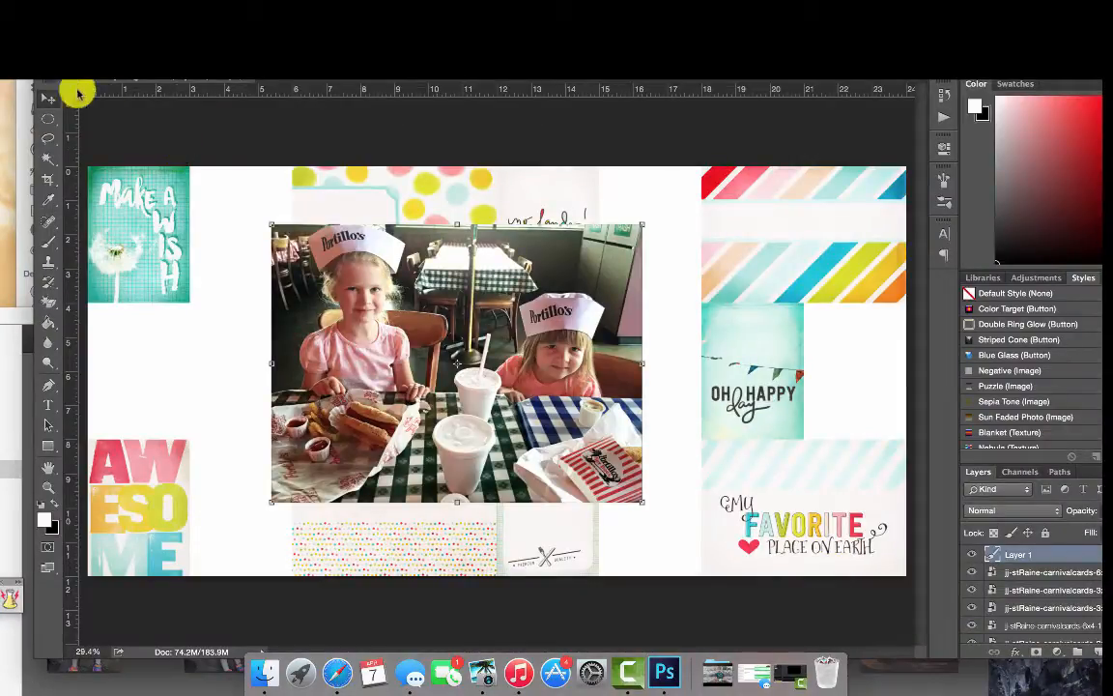
Show the grid, scale the restaurant photo down to about 6 inches wide, and move it to the spread's left half
key(super+apostrophe)
drag(273, 227, 465, 317)
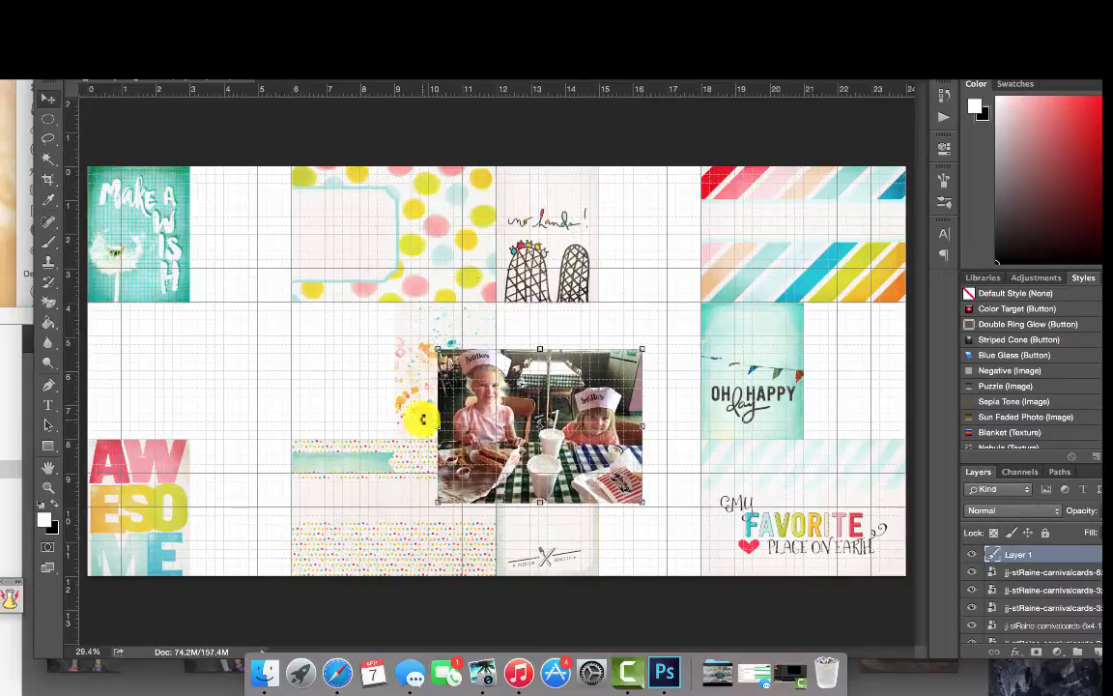
drag(422, 420, 168, 339)
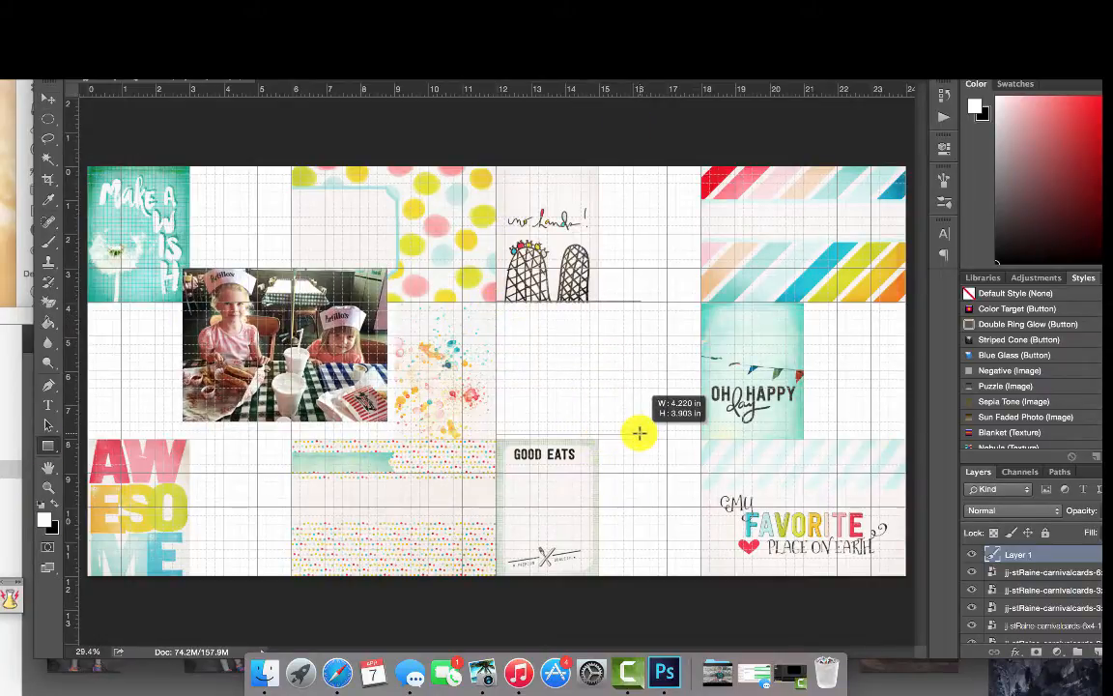
drag(643, 434, 645, 437)
key(super+z)
click(917, 135)
Draw a white 1800 × 1200 px rectangle at X 3600 px, Y 1200 px, in the empty slot above the "Good Eats" card
click(416, 4)
click(477, 308)
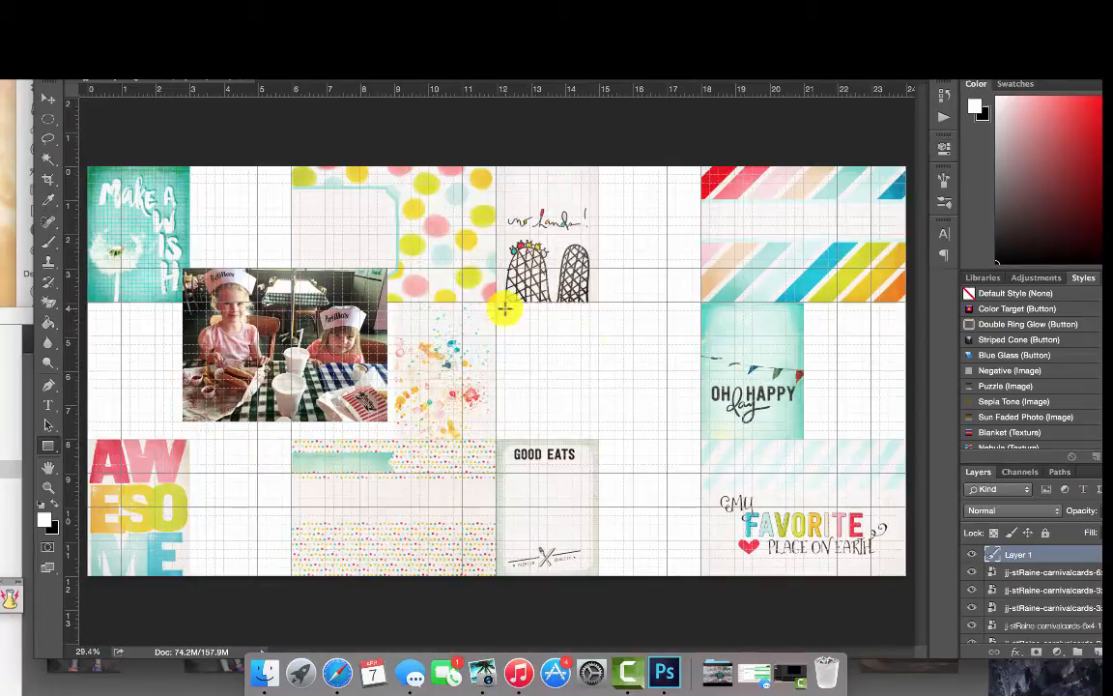
drag(568, 395, 699, 437)
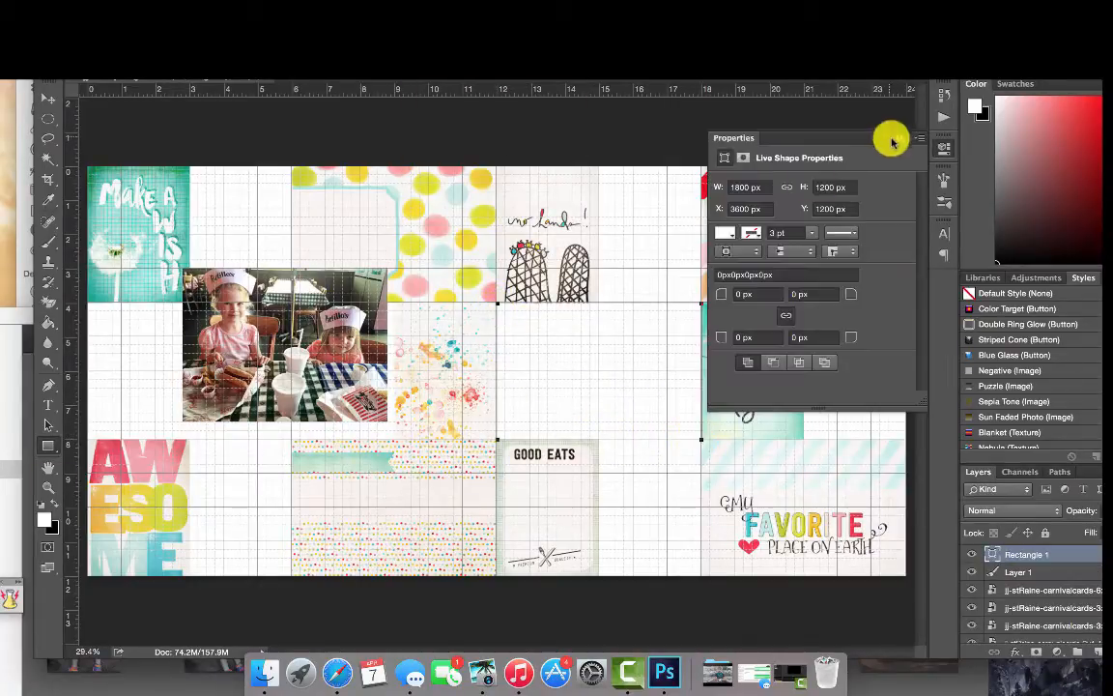
click(884, 136)
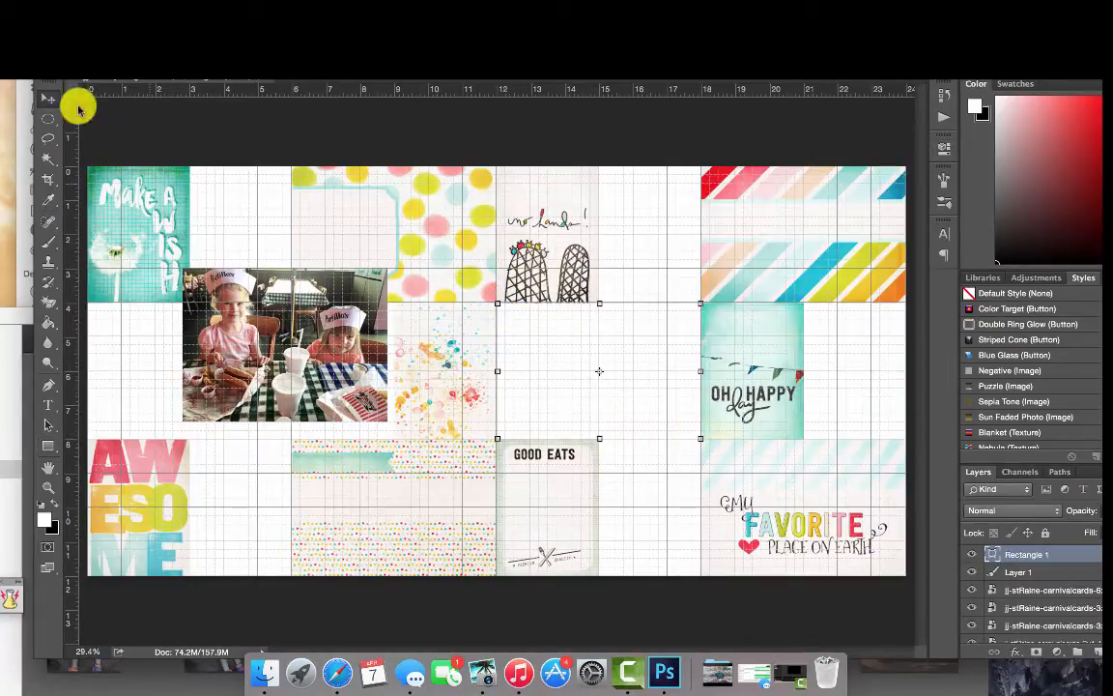
Move the restaurant photo over the white rectangle and clip it to the rectangle with a clipping mask
drag(269, 307, 587, 336)
right_click(1019, 554)
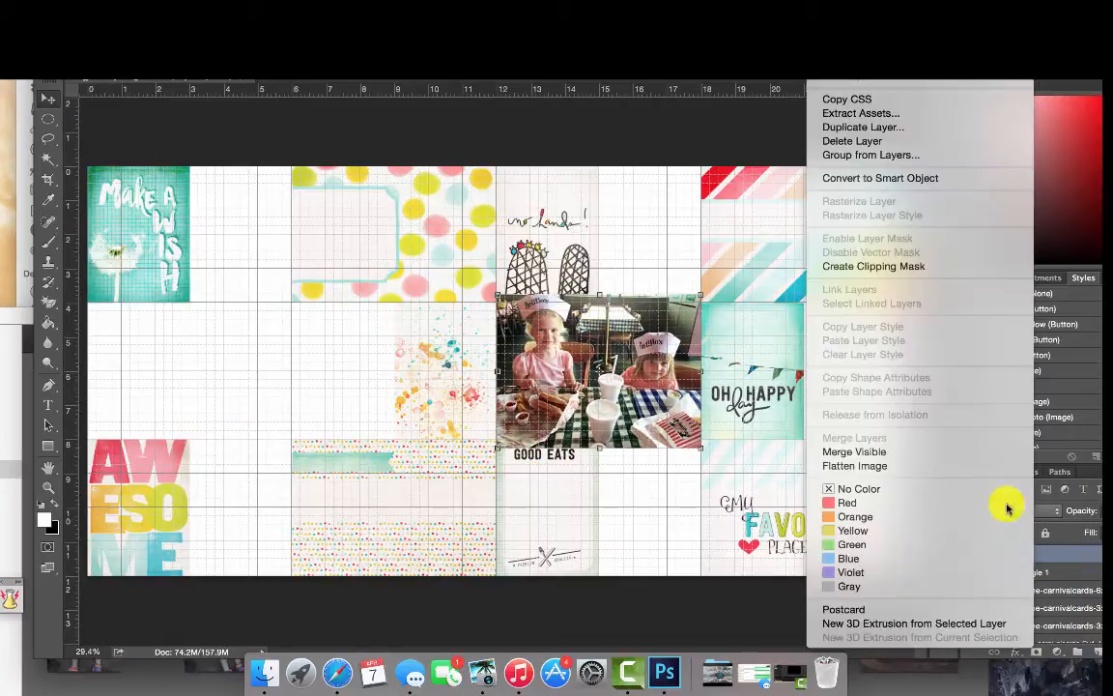
click(851, 258)
Adjust the clipped restaurant photo's vertical position so that it fills the rectangle from its top edge
drag(635, 392, 645, 410)
click(388, 73)
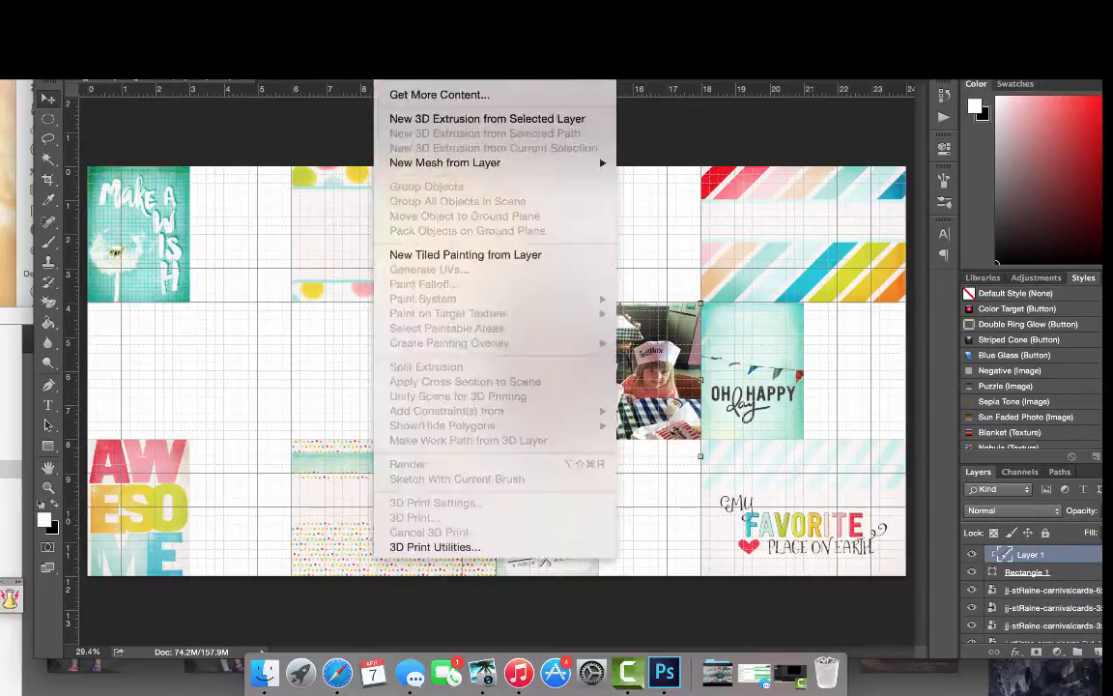
click(537, 324)
drag(564, 365, 564, 369)
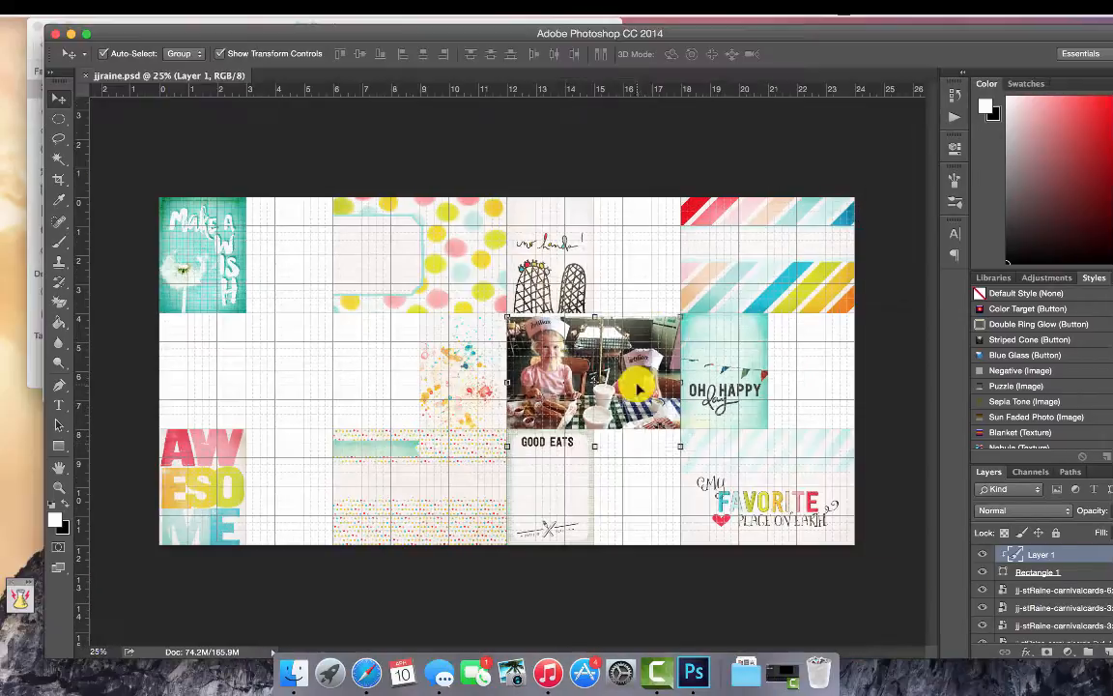
drag(639, 386, 639, 386)
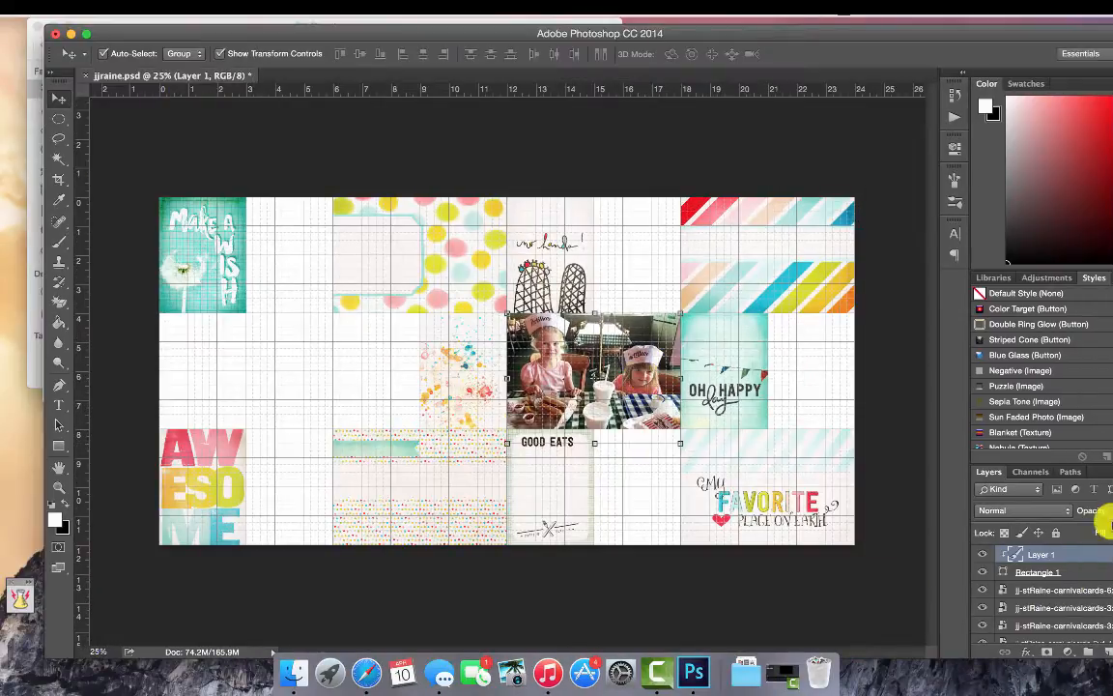
Merge the clipped restaurant photo with its rectangle and add a white border inside the photo's edges
right_click(1089, 568)
click(981, 427)
click(227, 8)
click(241, 186)
click(652, 219)
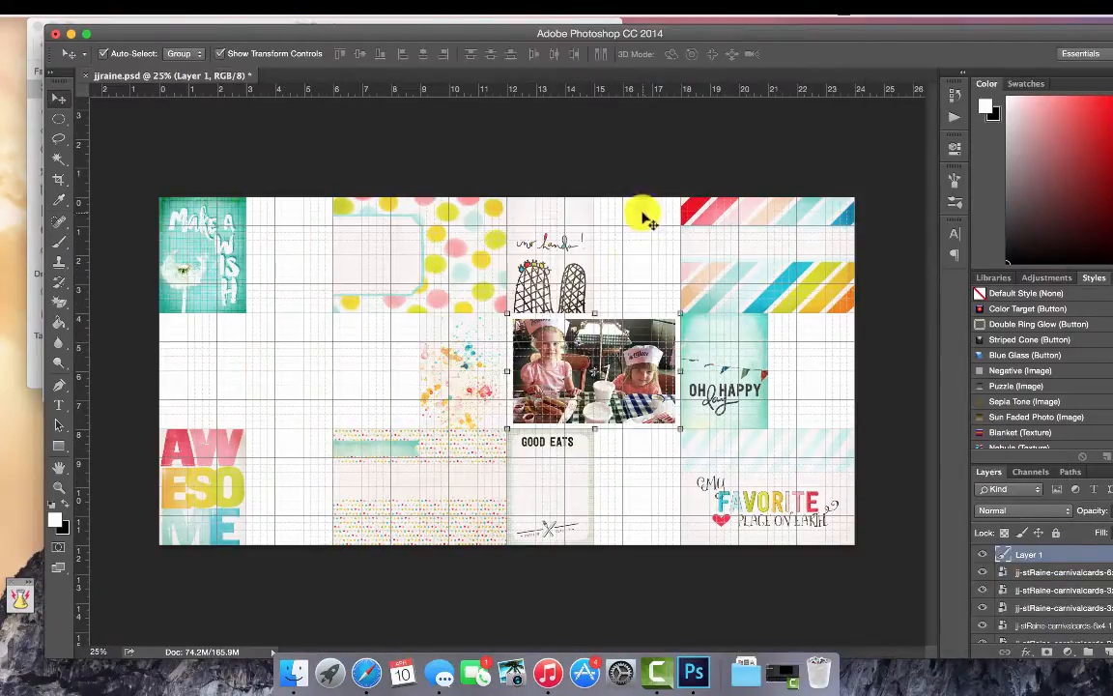
Move the diagonal-striped 6x4 card to the bottom row, 6 to 12 inches across, in place of the dotted card
click(784, 294)
drag(785, 295, 343, 408)
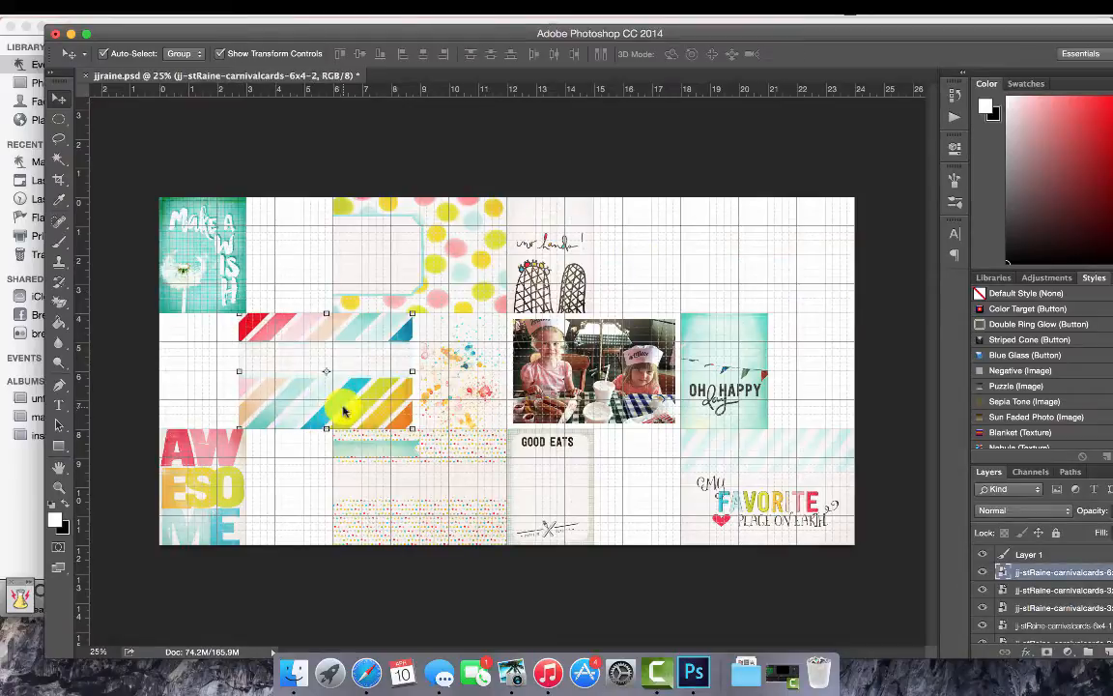
click(404, 485)
click(983, 628)
drag(335, 331, 428, 444)
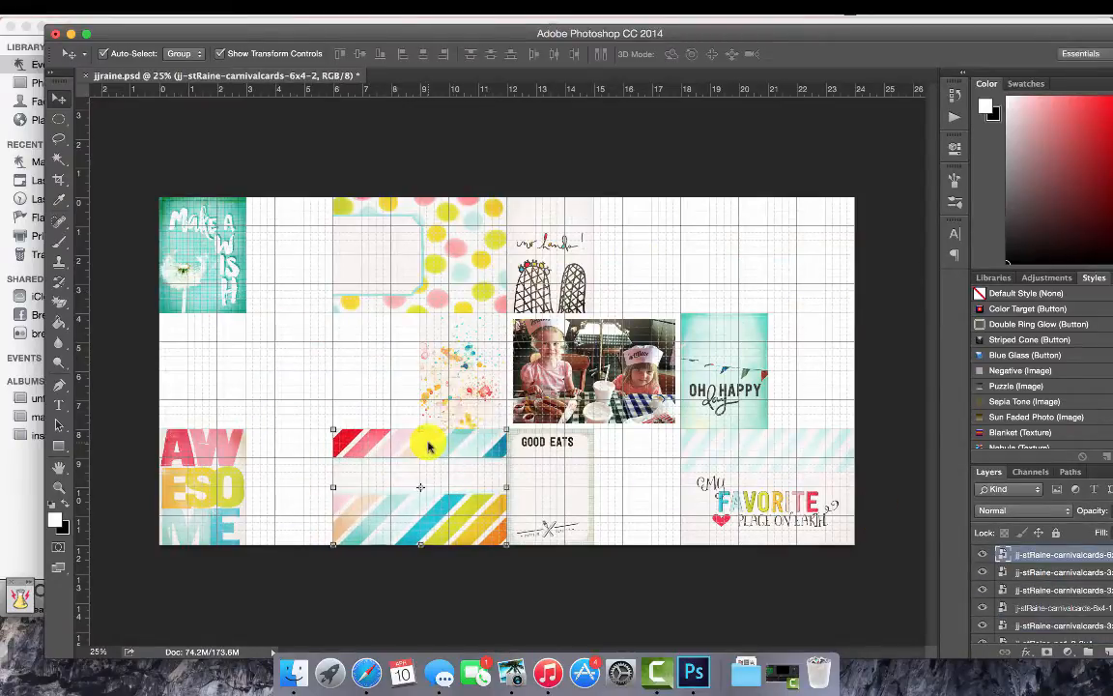
Bring in the swing ride photo and add the Lights On and Oh, Snap! stylets to it in RadLab
click(514, 651)
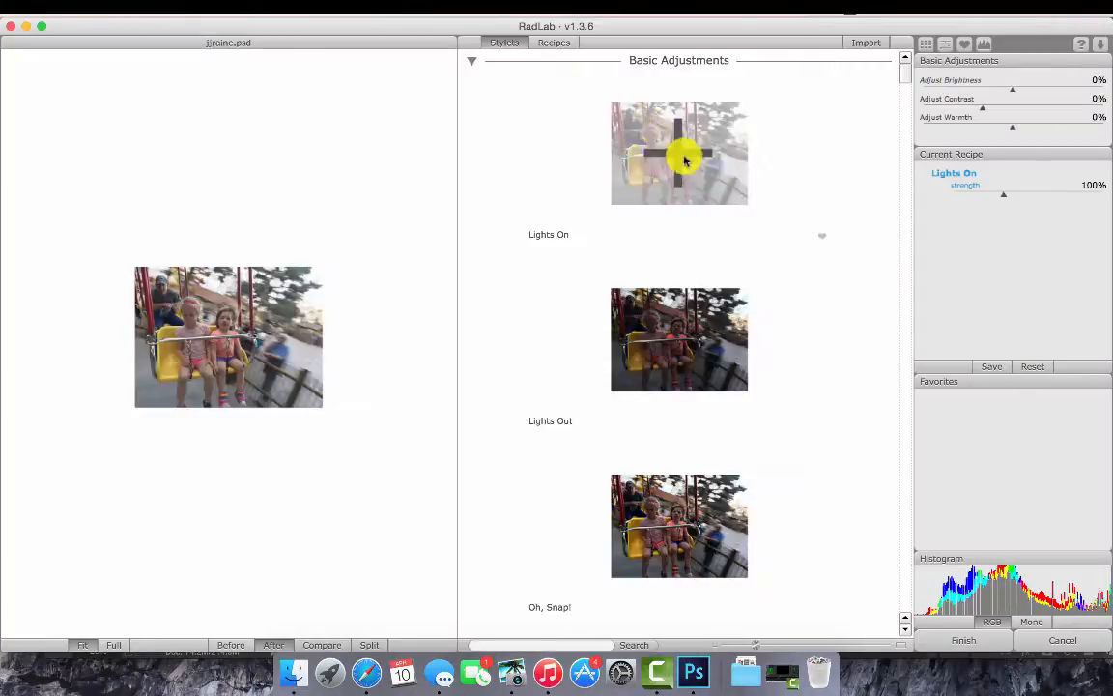
scroll(899, 77, down, 5)
click(678, 210)
Add the Claire-ify stylet at 53% strength and Go Go Saturation! to the swing ride photo, and apply the recipe
scroll(899, 83, down, 10)
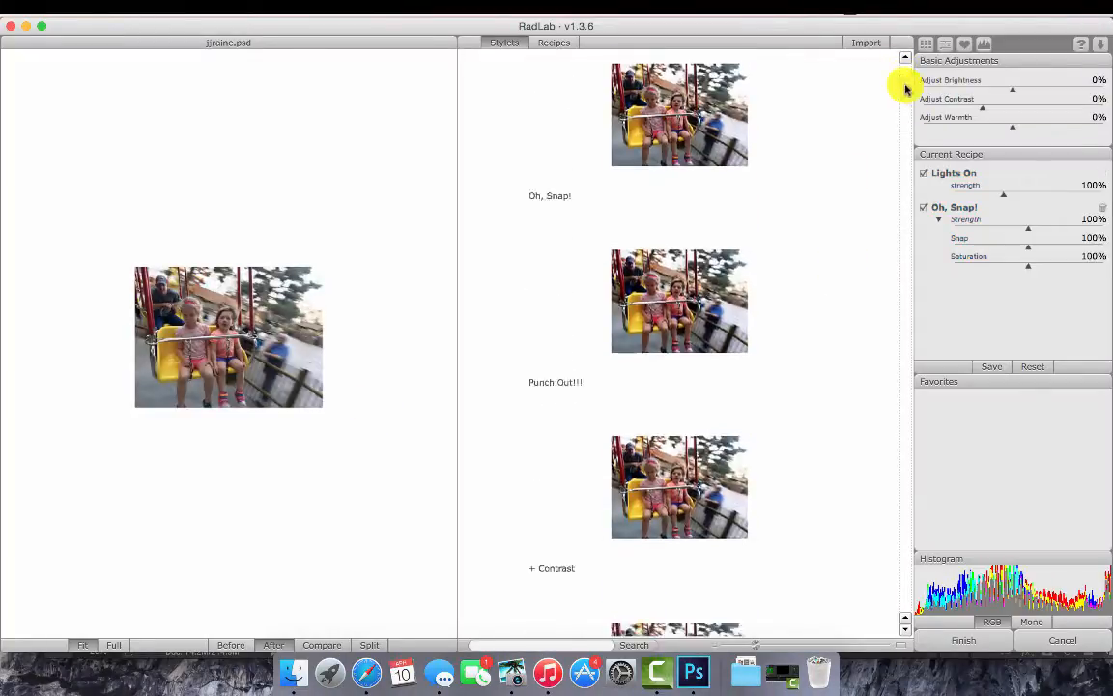
scroll(906, 128, down, 5)
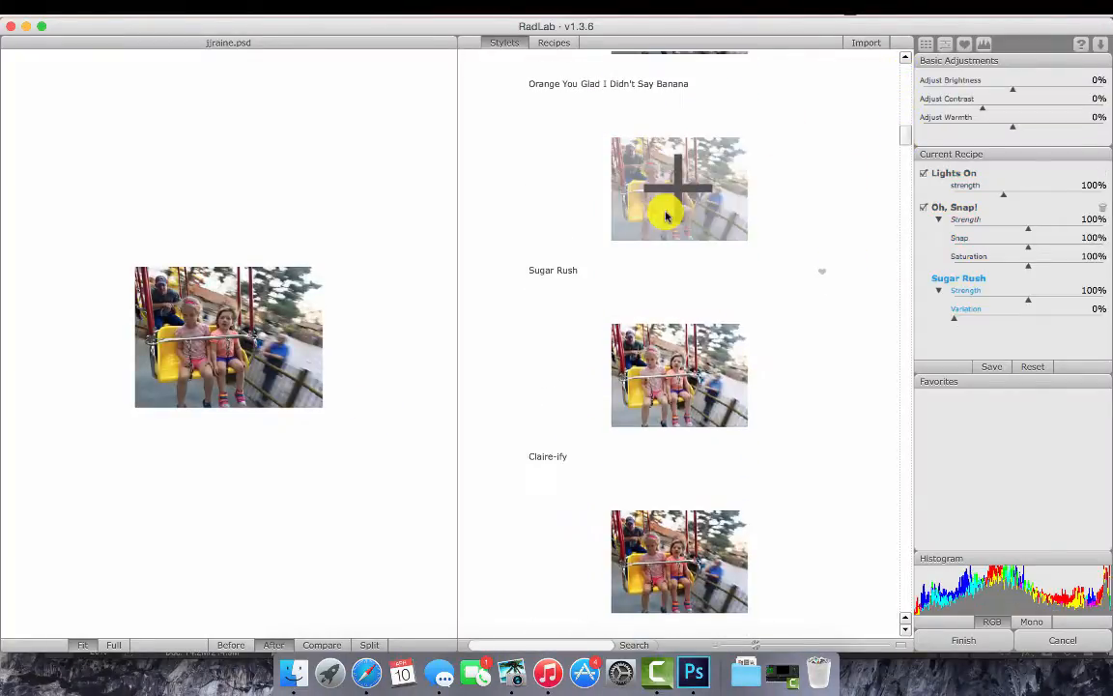
click(681, 378)
scroll(893, 348, down, 3)
click(670, 361)
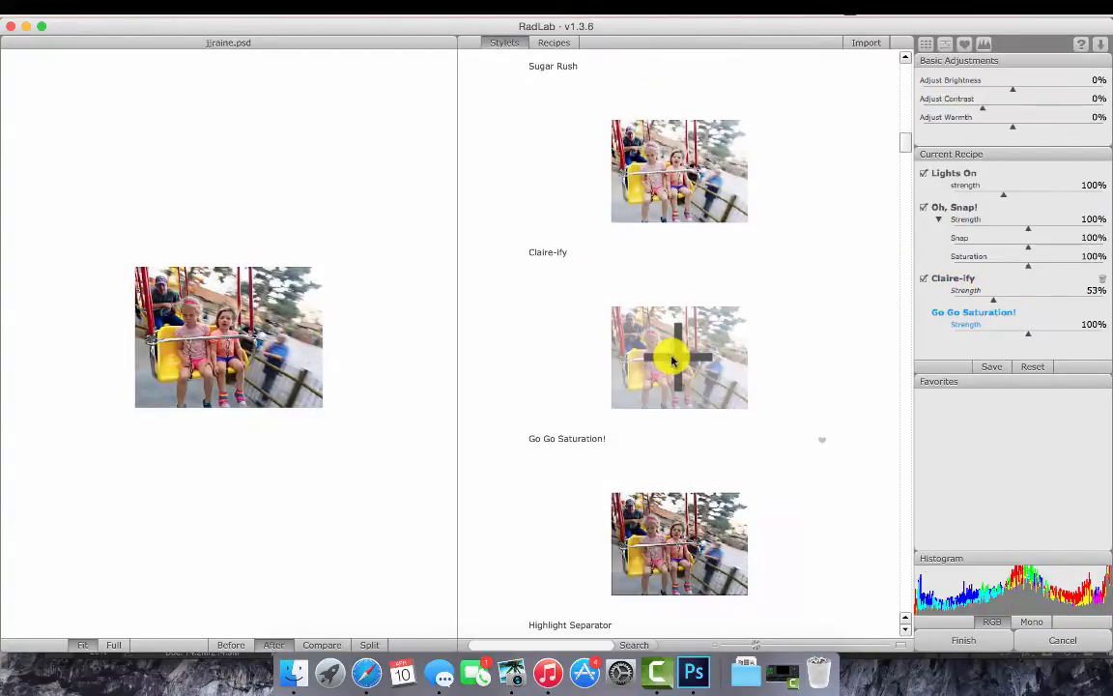
click(962, 639)
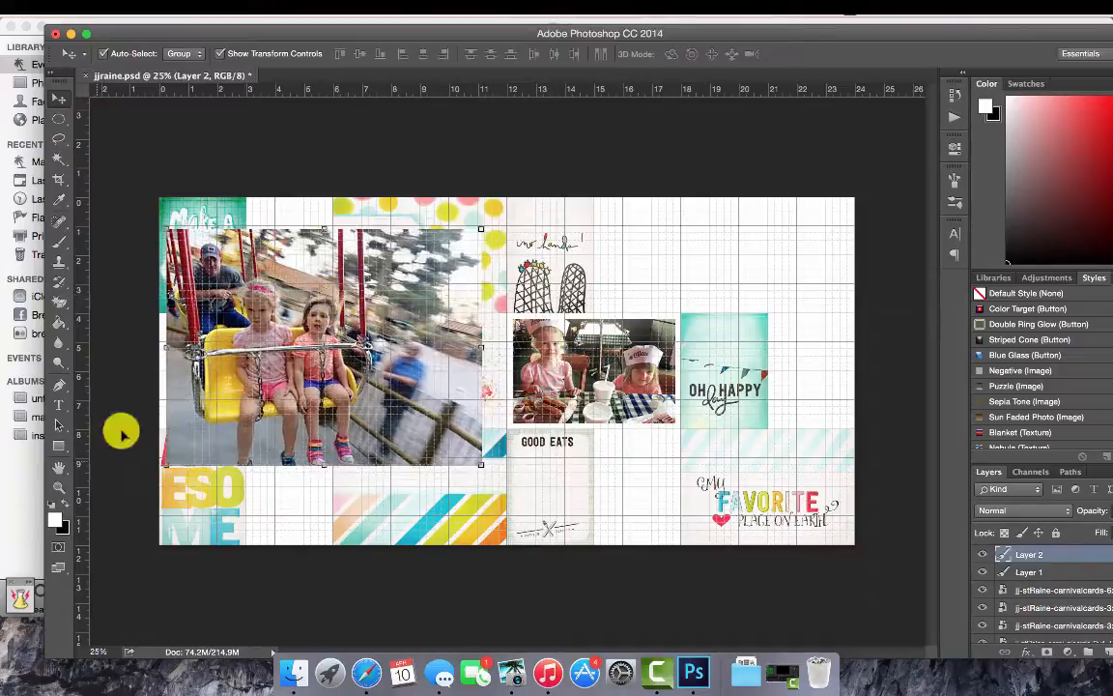
Draw a white 1800 × 1200 px rectangle at X 5400 px, Y 0 px, in the canvas's top-right corner
click(58, 446)
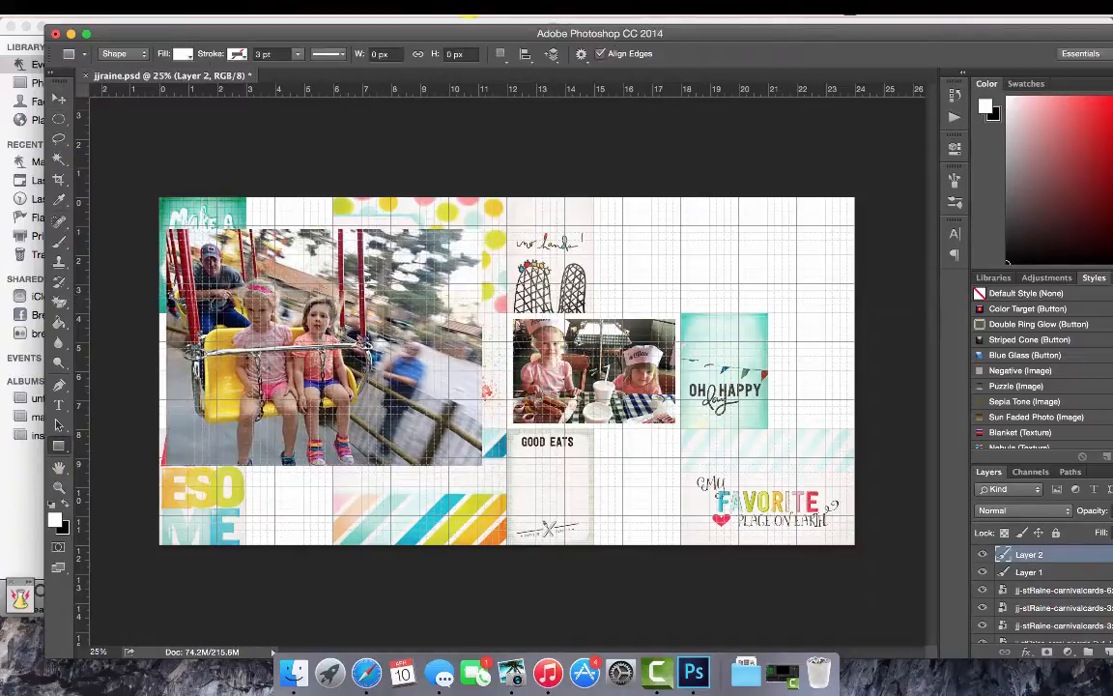
click(469, 4)
click(684, 198)
drag(825, 311, 824, 311)
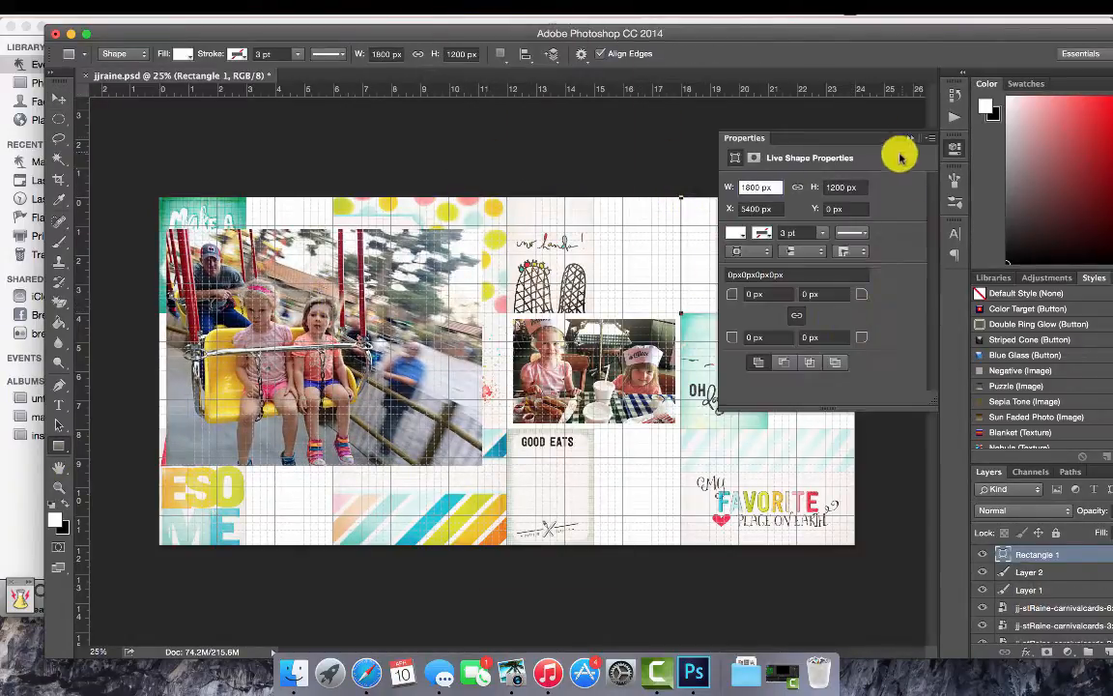
Scale the swing ride photo down to about 6 inches wide and move it over the white rectangle in the canvas's top-right corner
click(1020, 578)
click(977, 574)
key(v)
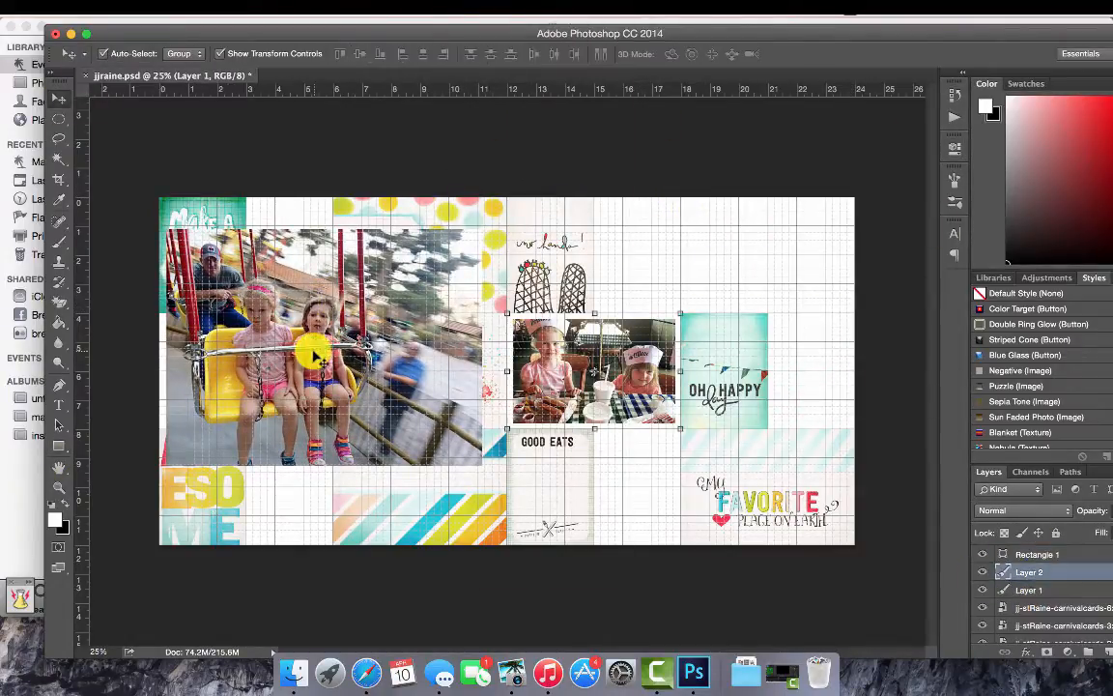
click(166, 230)
click(334, 53)
drag(166, 229, 333, 300)
key(Return)
drag(382, 405, 755, 267)
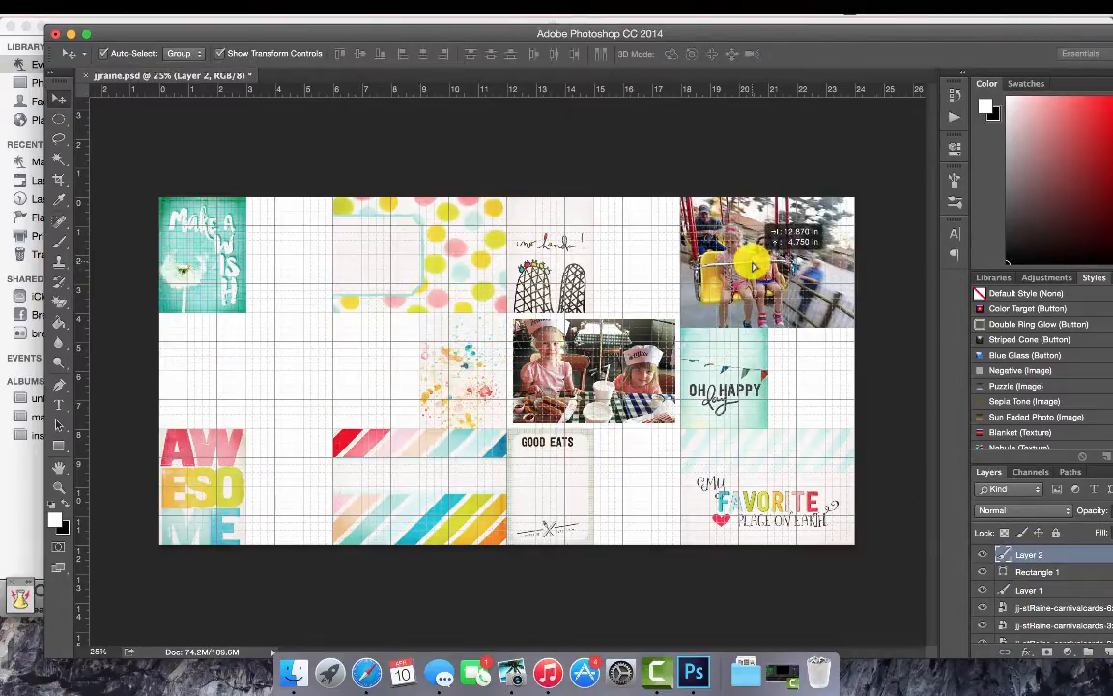
Clip the swing ride photo to the white rectangle and merge the two layers
right_click(1049, 560)
click(988, 268)
shift+click(1053, 572)
right_click(1053, 572)
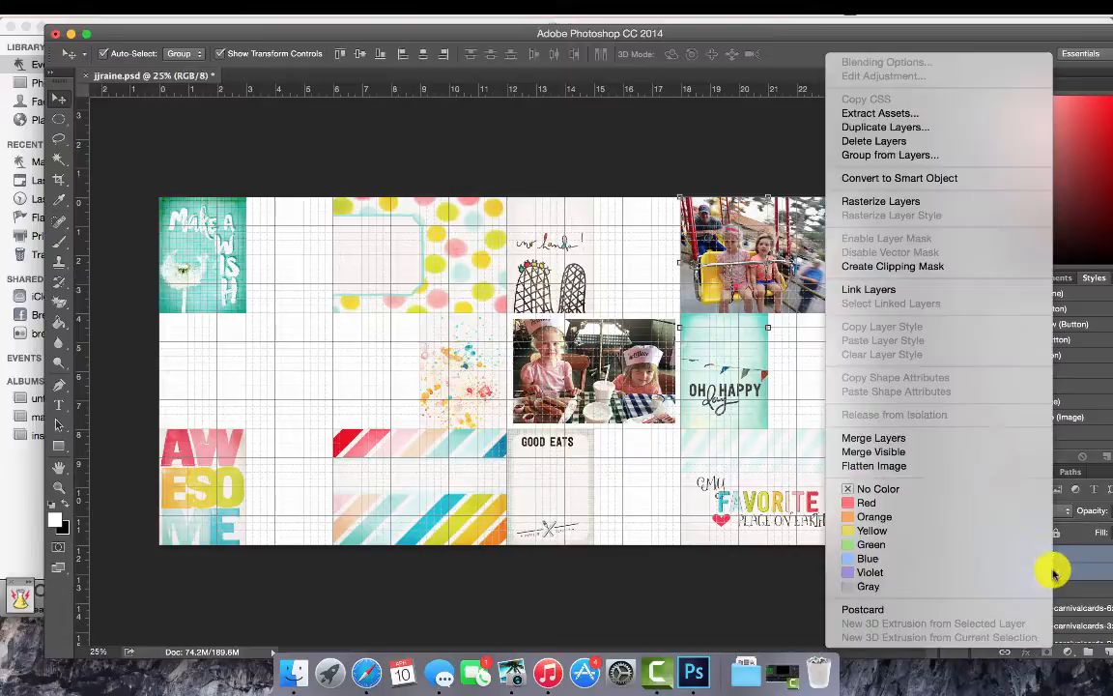
click(966, 438)
Add a 60 px white stroke inside the edges of the swing ride photo
click(151, 7)
click(232, 248)
click(656, 218)
Move the "no hands!" roller coaster card to the top row, 15 to 18 inches across
drag(555, 246, 644, 253)
click(680, 169)
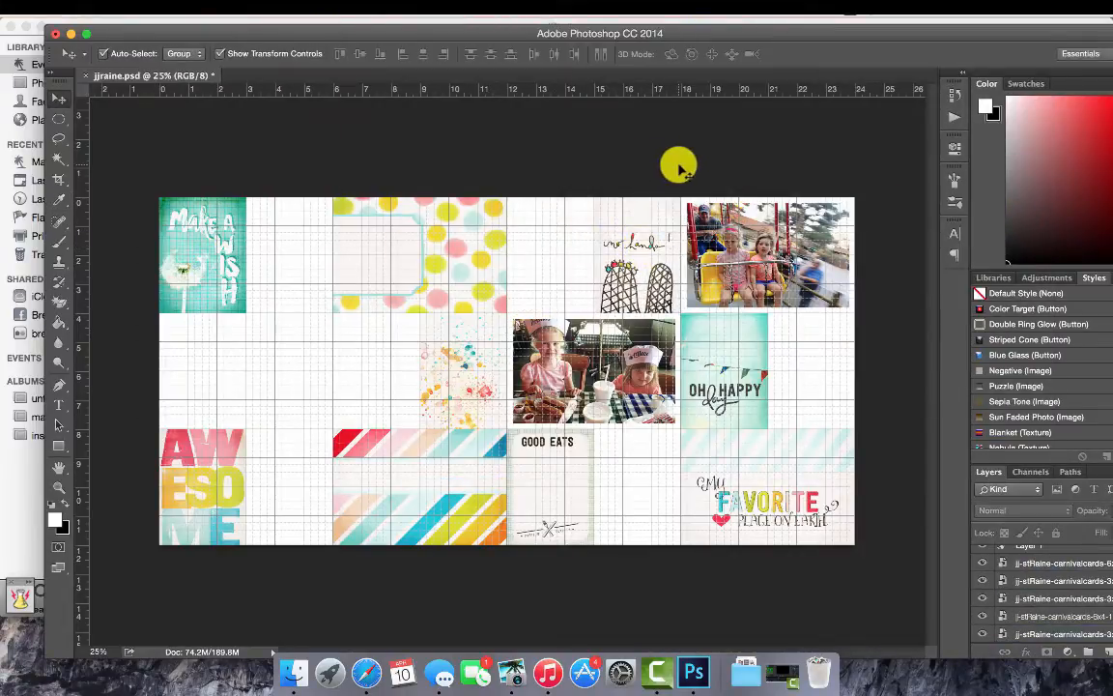
Bring in the red hat photo from iPhoto and add the Lights On stylet at 53% strength in RadLab
click(511, 669)
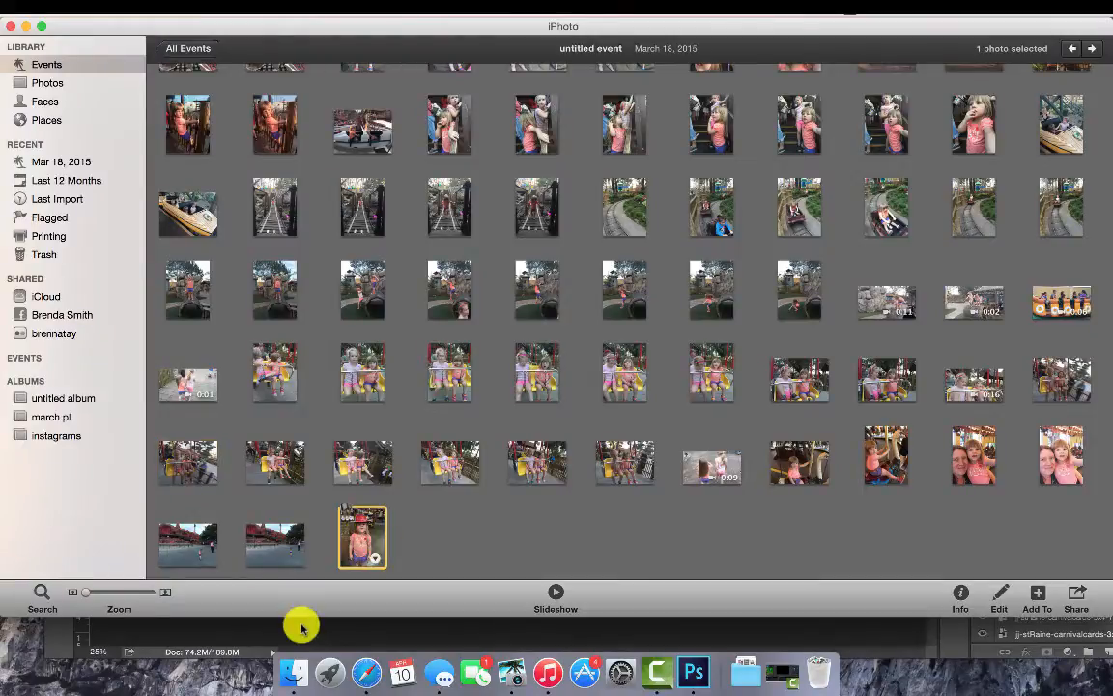
drag(300, 628, 301, 628)
click(21, 599)
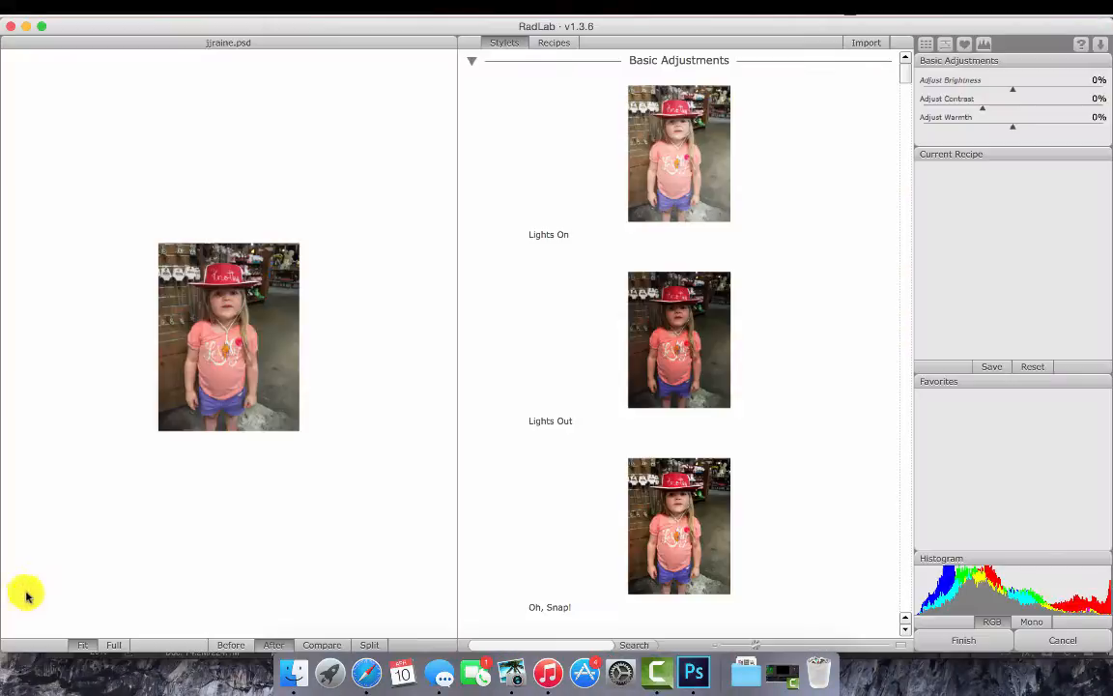
click(514, 224)
drag(1005, 204, 981, 194)
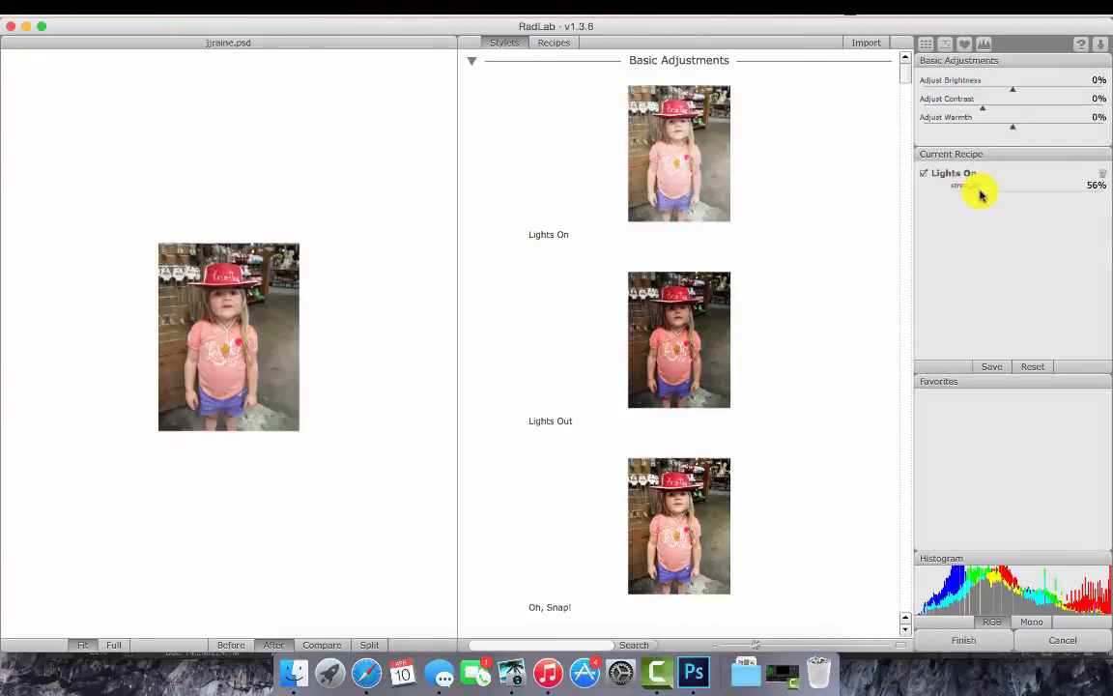
Add the + Contrast stylet at about 52% strength to the red hat photo and apply the recipe
scroll(908, 101, down, 6)
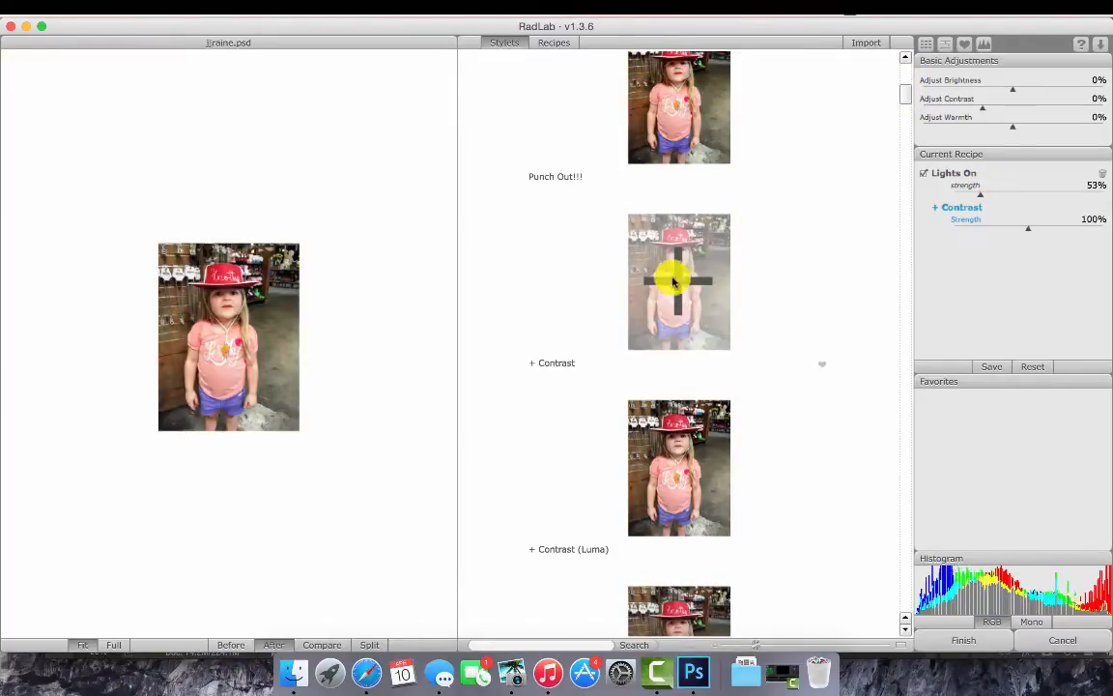
click(672, 470)
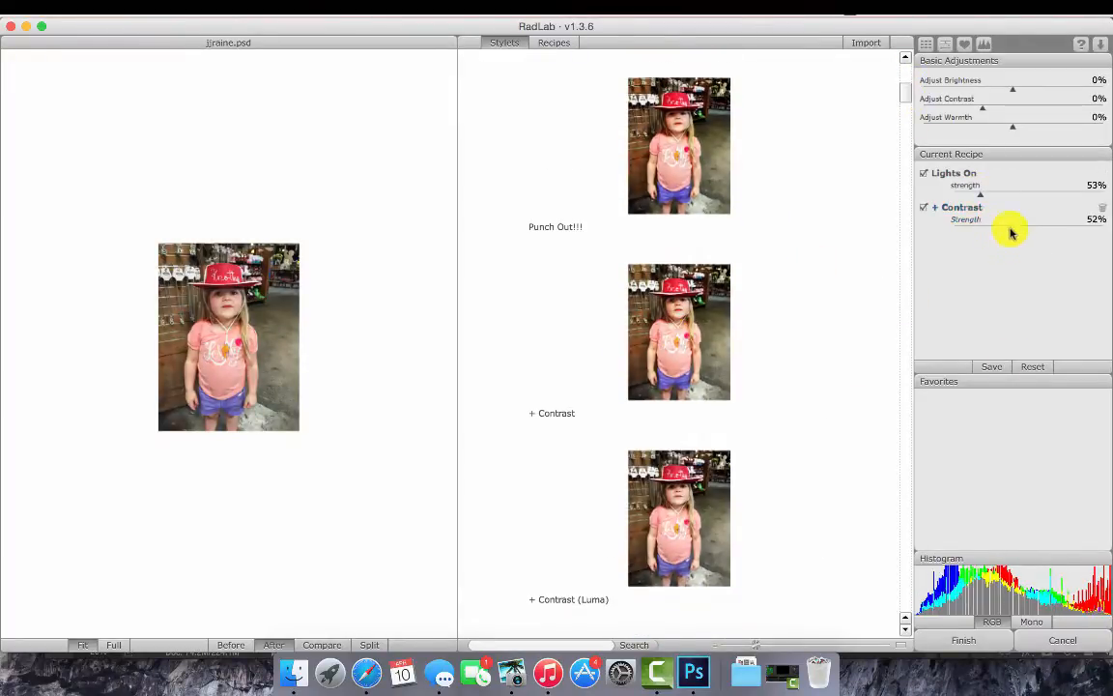
click(978, 640)
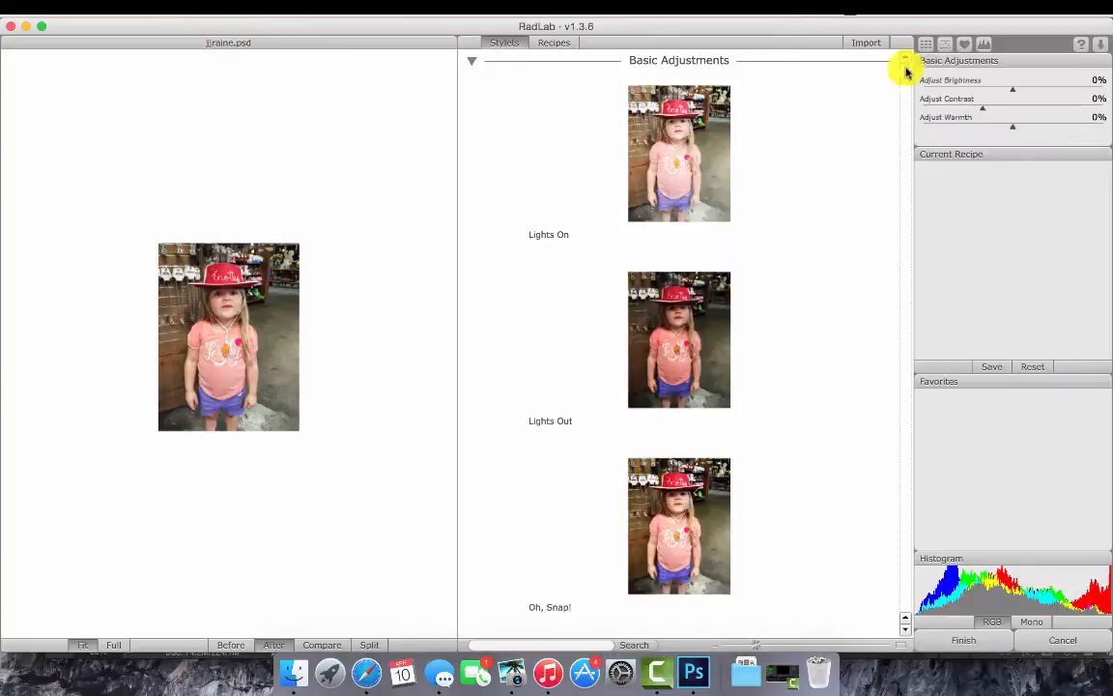
Add one more RadLab stylet to the red hat photo at reduced strength
drag(901, 67, 903, 124)
click(674, 400)
drag(1028, 194, 984, 196)
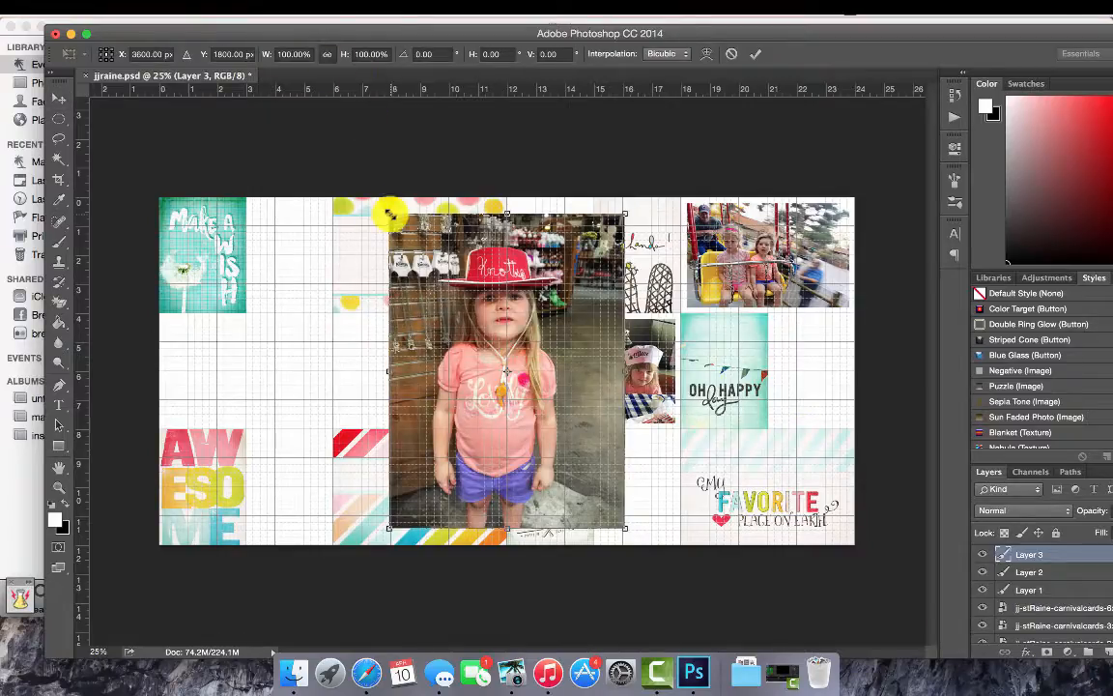
Scale the red hat photo to about 3 inches wide and draw a white 3 × 4 inch rectangle in the middle row, 21 to 24 inches across
drag(387, 215, 539, 397)
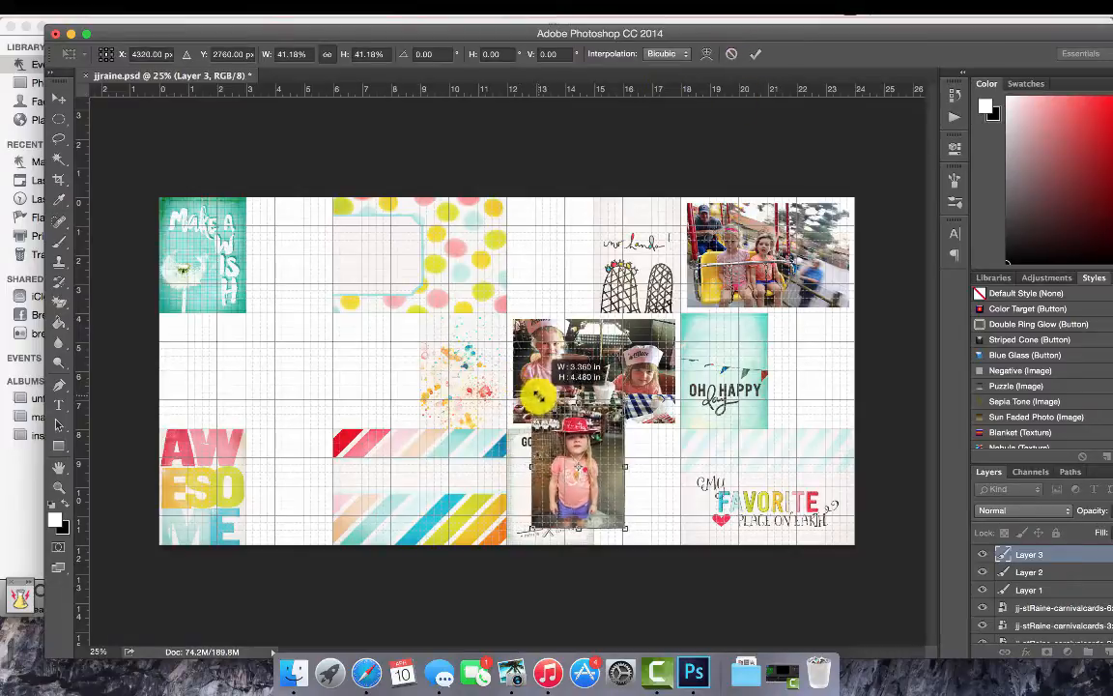
click(755, 53)
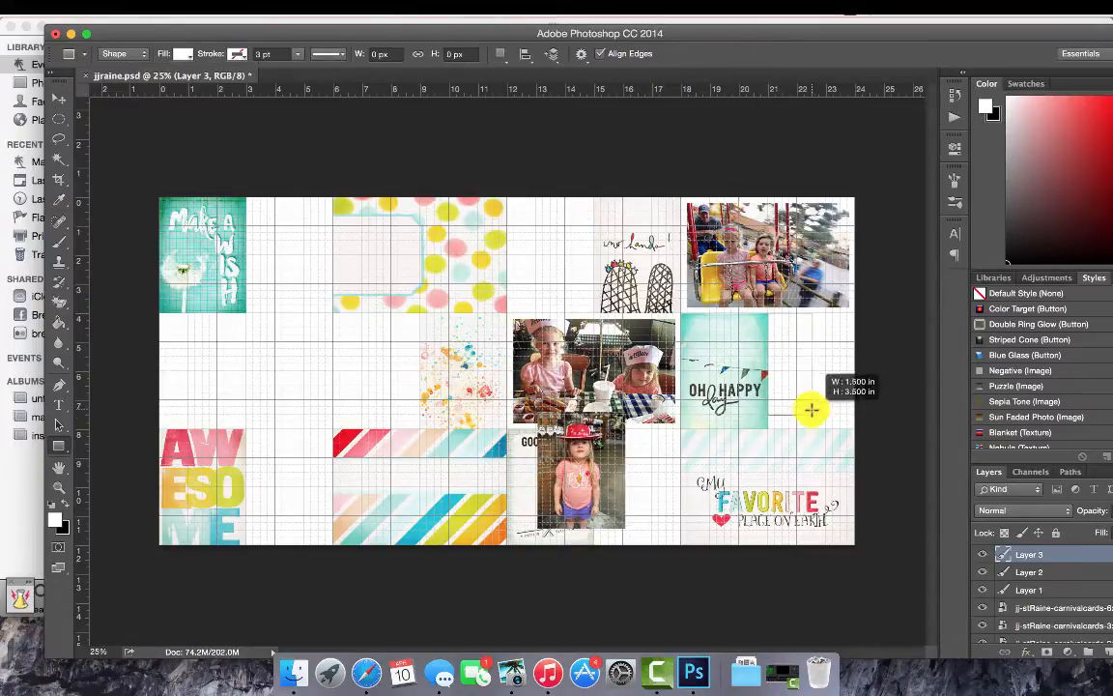
drag(850, 425, 854, 428)
click(913, 138)
Move the red hat photo over the new 3 × 4 inch rectangle and clip it to that shape
click(59, 99)
drag(568, 467, 797, 369)
drag(1037, 586, 1038, 544)
right_click(1039, 551)
click(913, 290)
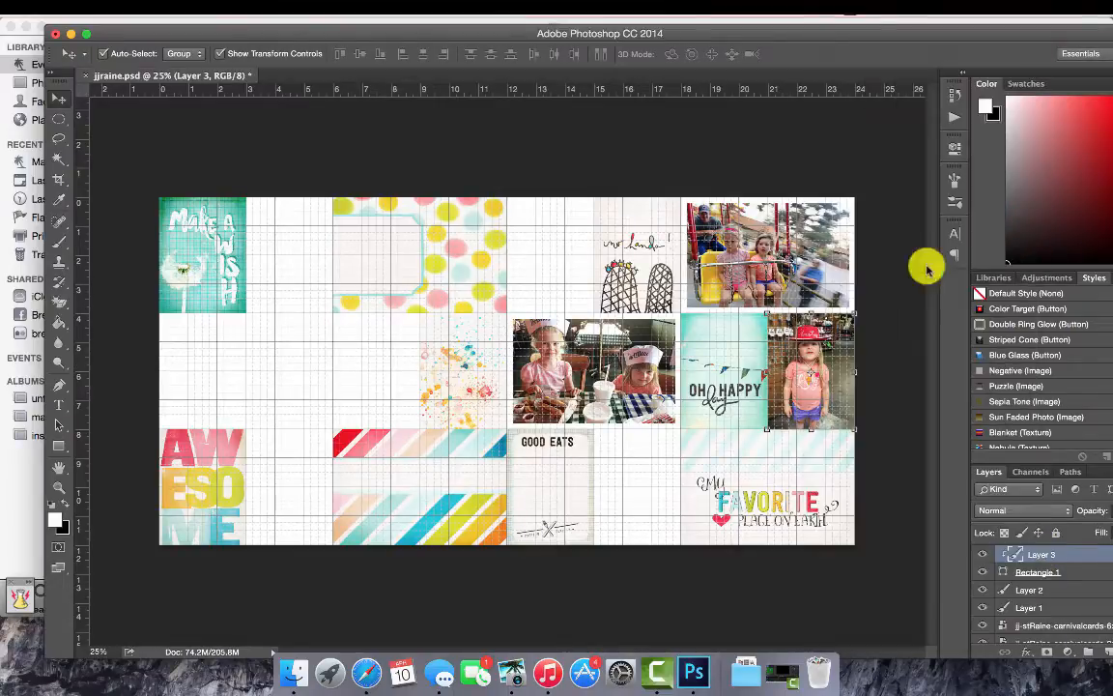
Merge the red hat photo with its rectangle and add a 60 px white stroke inside its edges
shift+click(1053, 572)
right_click(1053, 572)
click(1043, 439)
click(149, 7)
click(198, 256)
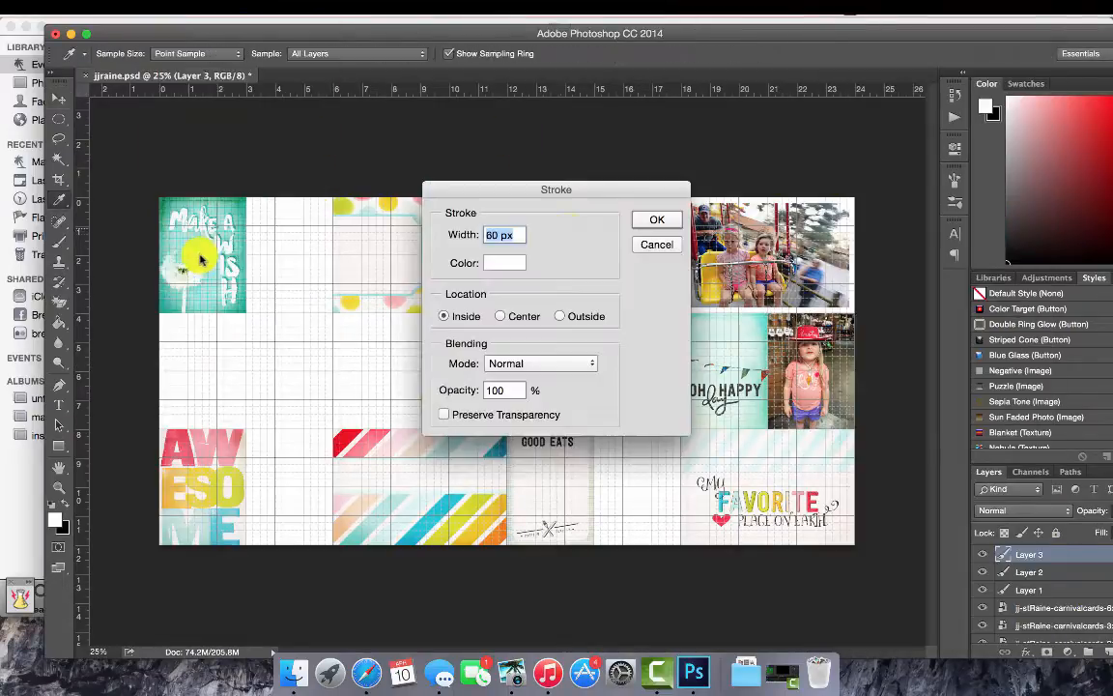
click(656, 219)
Try the diagonal-striped 6x4 card in the bottom row, 18 to 24 inches across
click(607, 473)
drag(470, 465, 816, 455)
drag(979, 34, 890, 35)
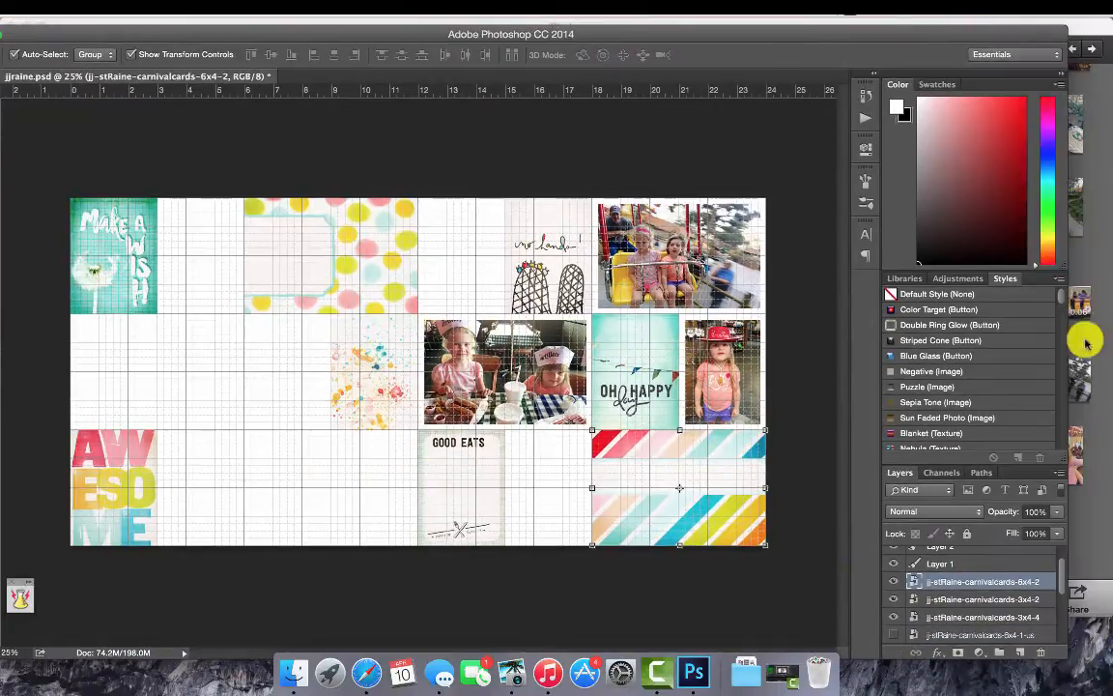
Show the dotted 6x4 card in the bottom row, 6 to 12 inches across, and hide the diagonal-striped card
drag(1063, 570, 1063, 585)
click(891, 632)
click(682, 120)
drag(678, 34, 805, 27)
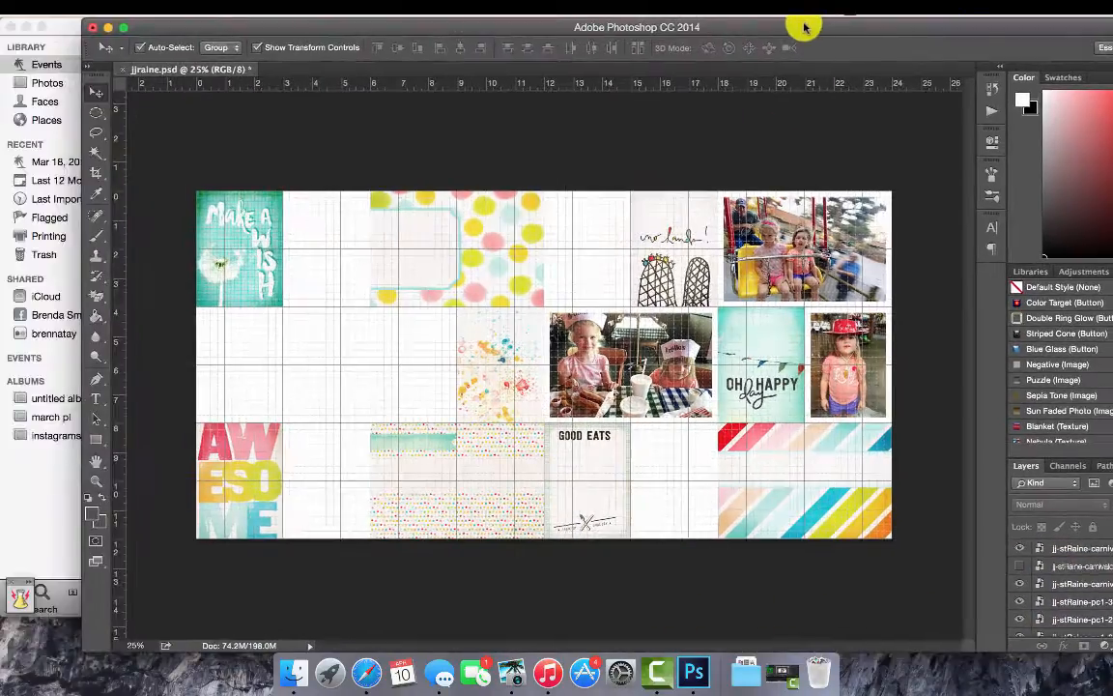
click(763, 454)
click(1021, 549)
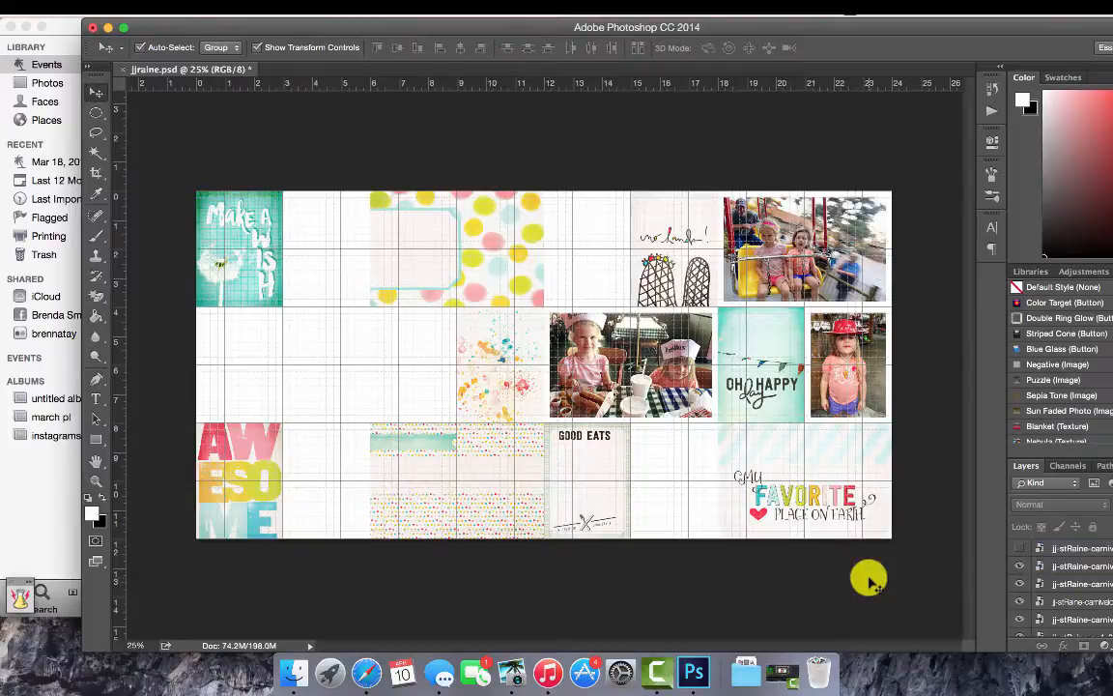
Bring in the red rock plaza photo from iPhoto and add Lights On at 53% strength and Punch Out!!! in RadLab
click(512, 673)
drag(278, 630, 330, 565)
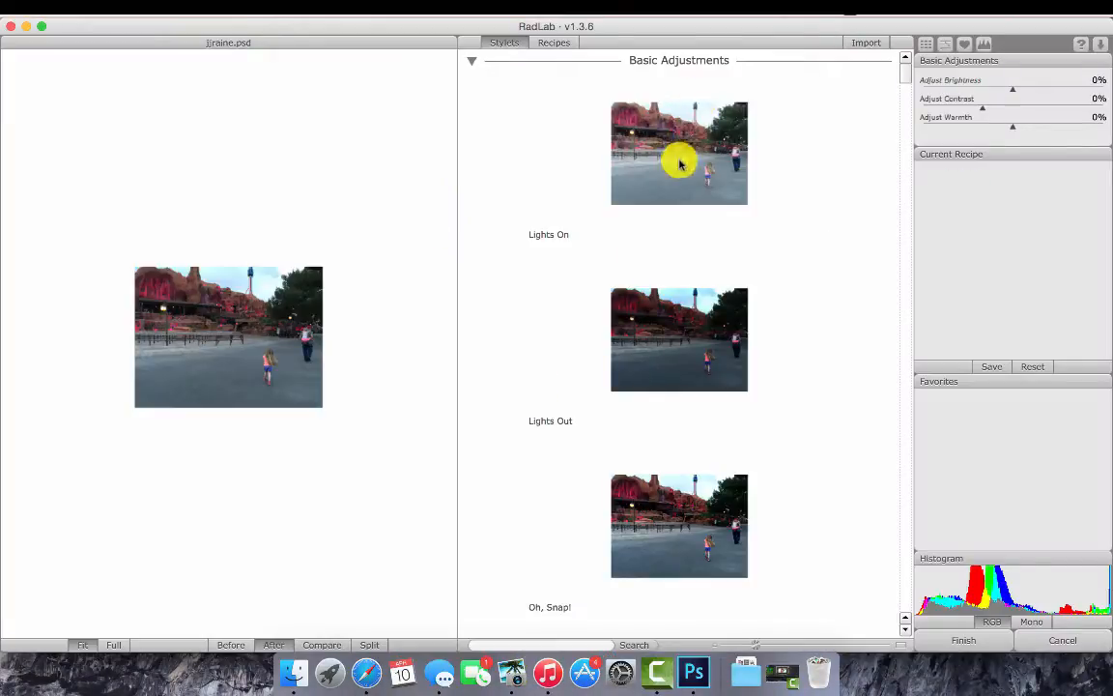
click(680, 164)
click(979, 197)
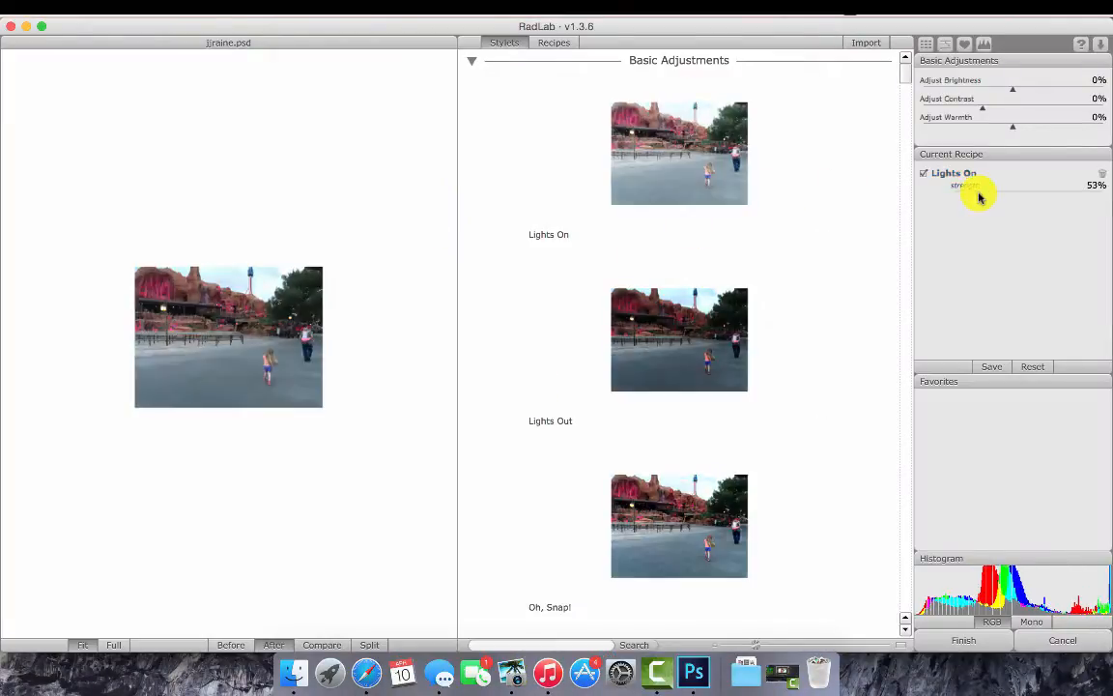
scroll(891, 216, down, 3)
click(679, 493)
scroll(866, 318, down, 12)
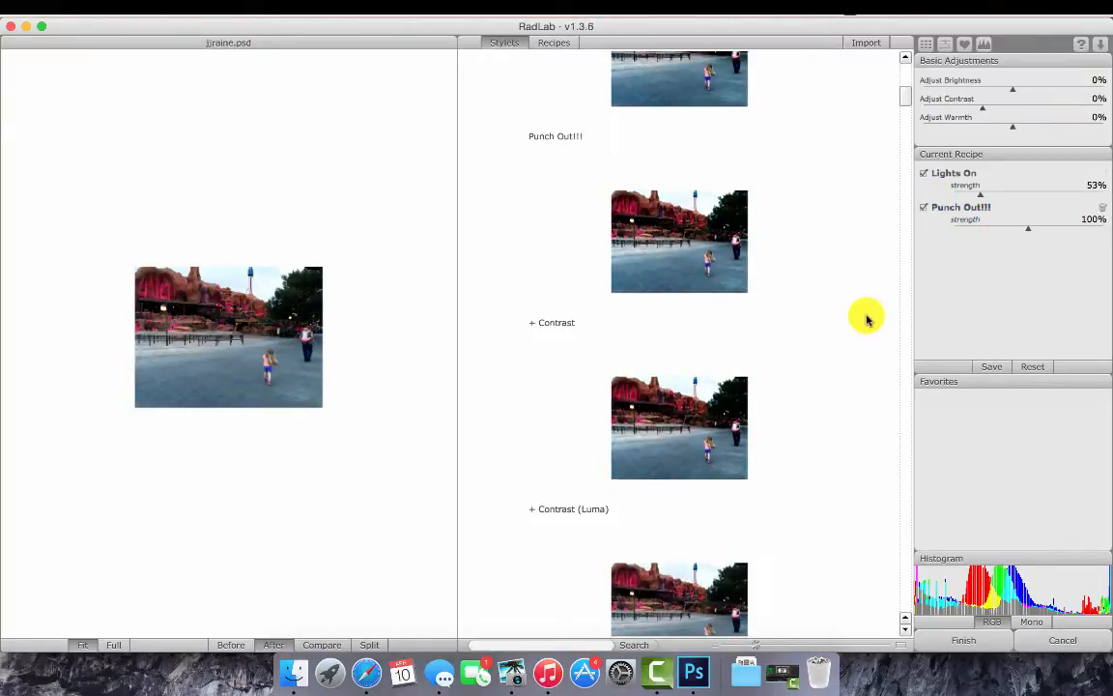
Add Sugar Rush at 48% strength and Go Go Saturation! to the plaza photo, and apply the recipe
scroll(866, 318, down, 10)
click(679, 268)
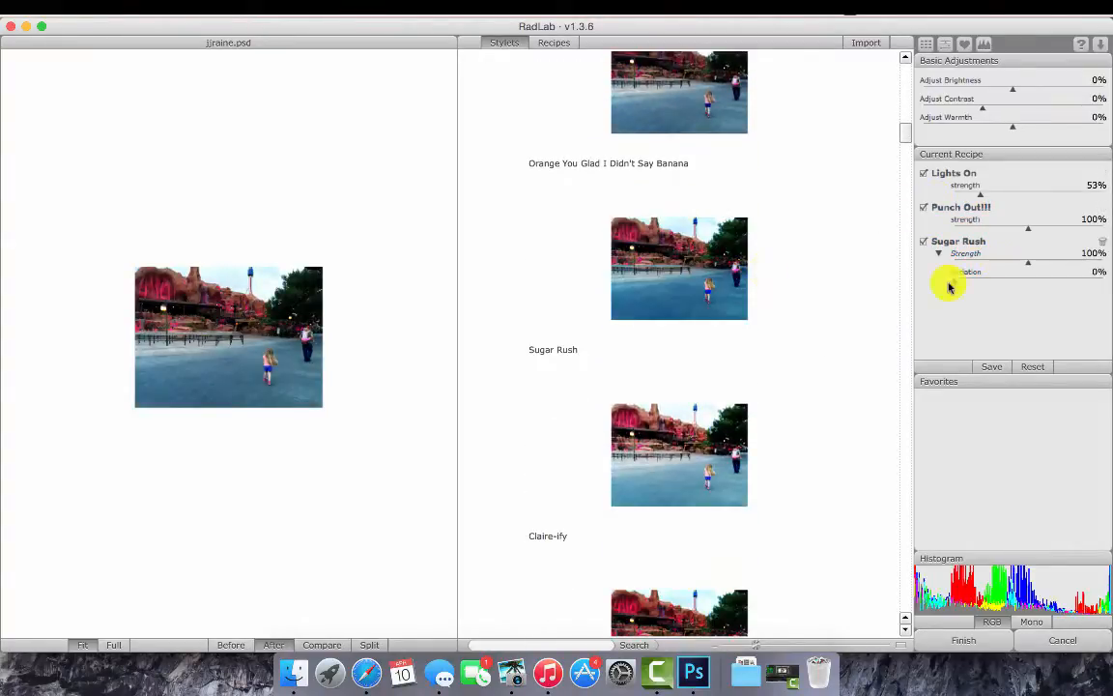
scroll(834, 564, down, 3)
click(679, 491)
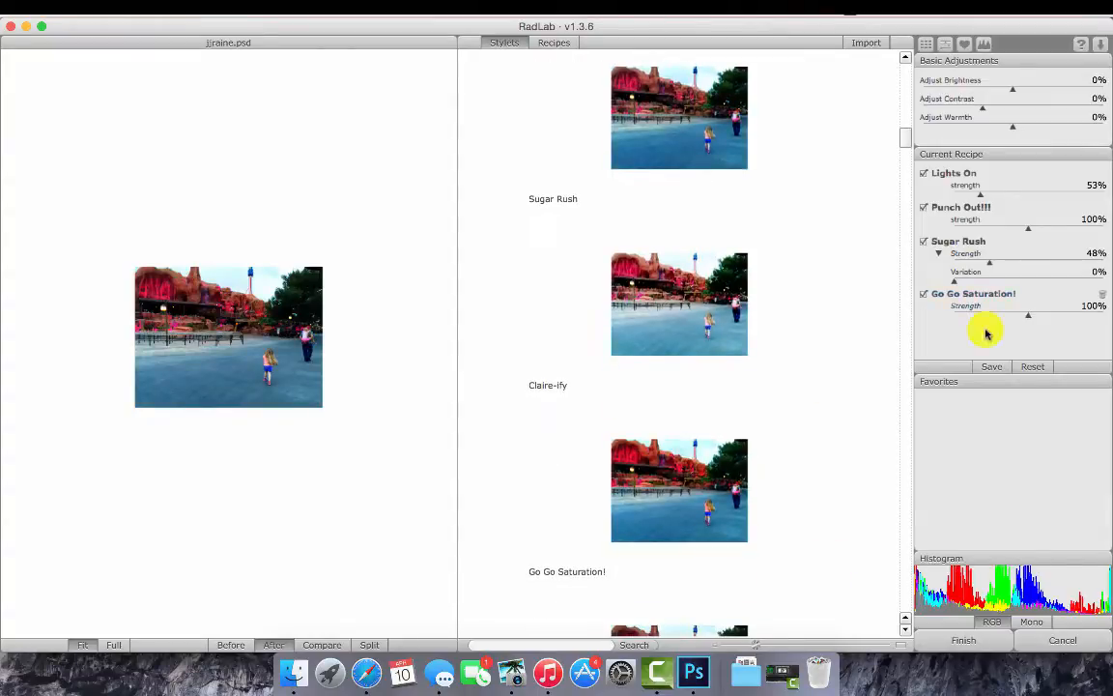
click(964, 639)
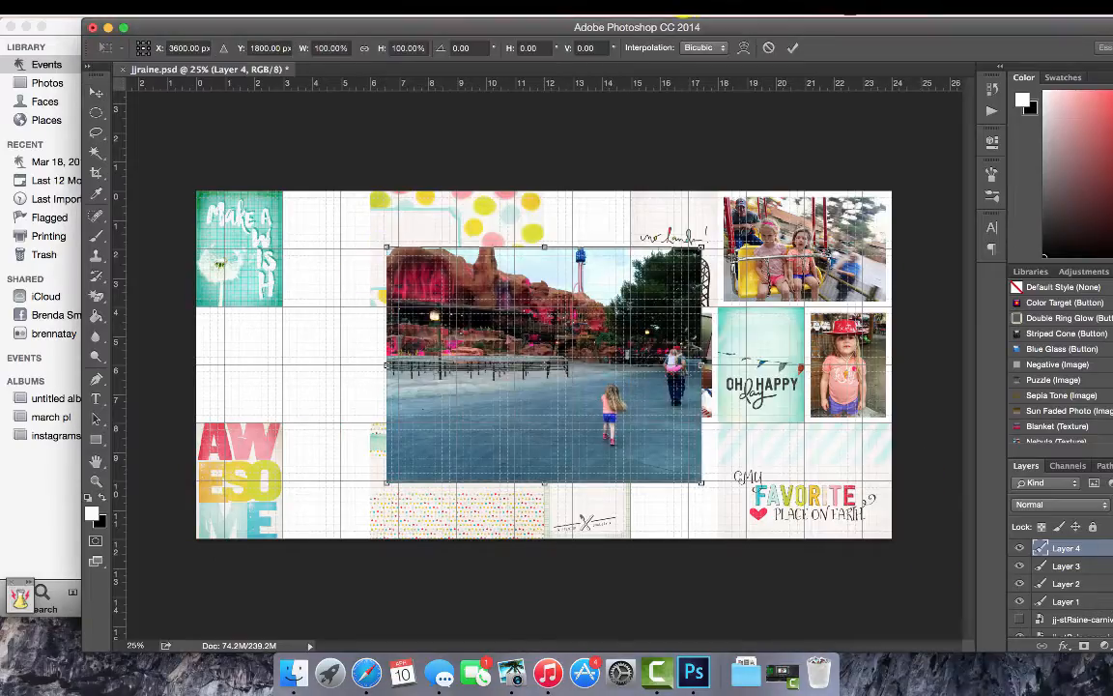
Scale the plaza photo to about 6 inches wide and draw a white 1800 × 1200 px rectangle at X 0 px, Y 1200 px
drag(388, 249, 527, 353)
click(793, 48)
click(97, 439)
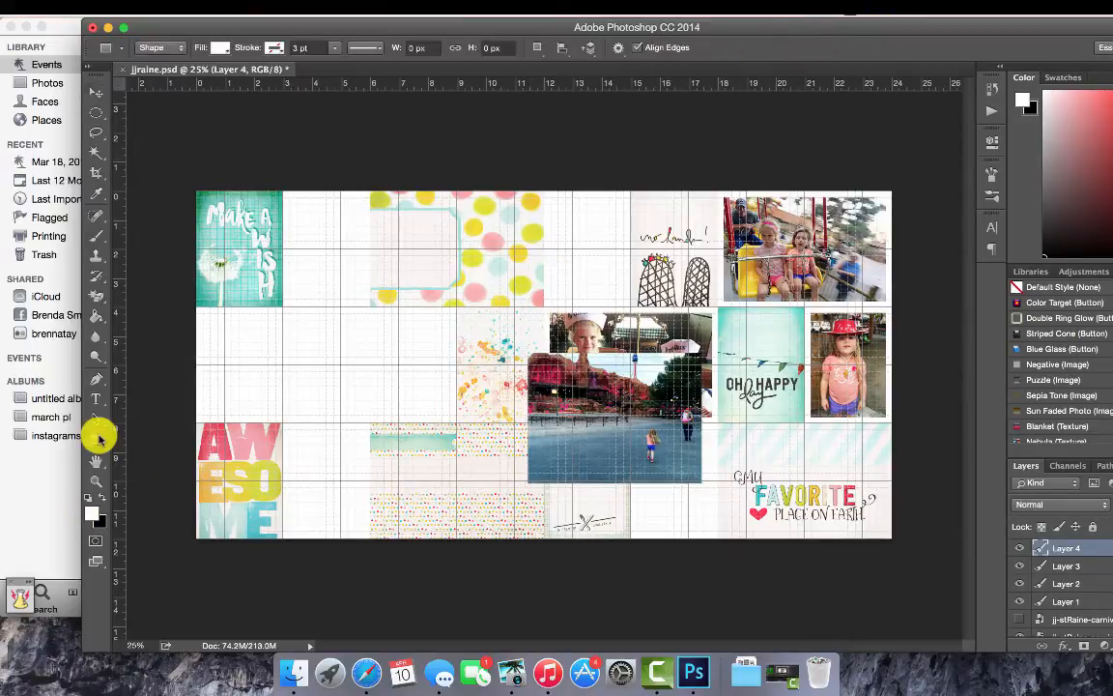
drag(366, 423, 367, 424)
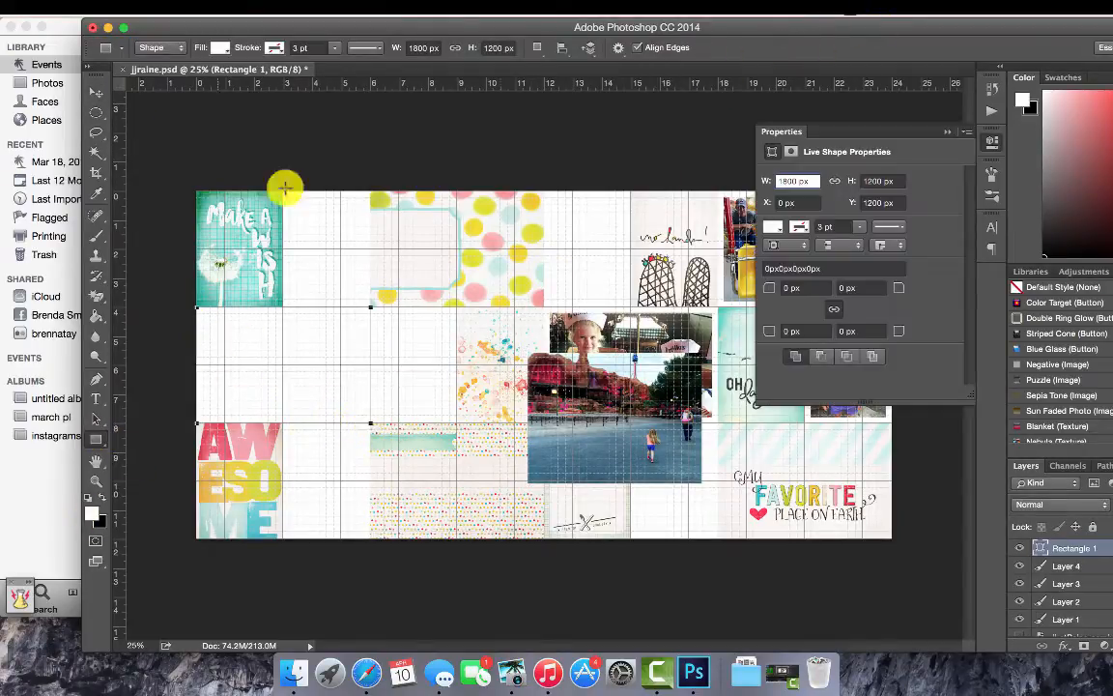
Clip the plaza photo to the white rectangle at the start of the middle row and merge the two layers
key(v)
click(600, 454)
drag(611, 427, 280, 385)
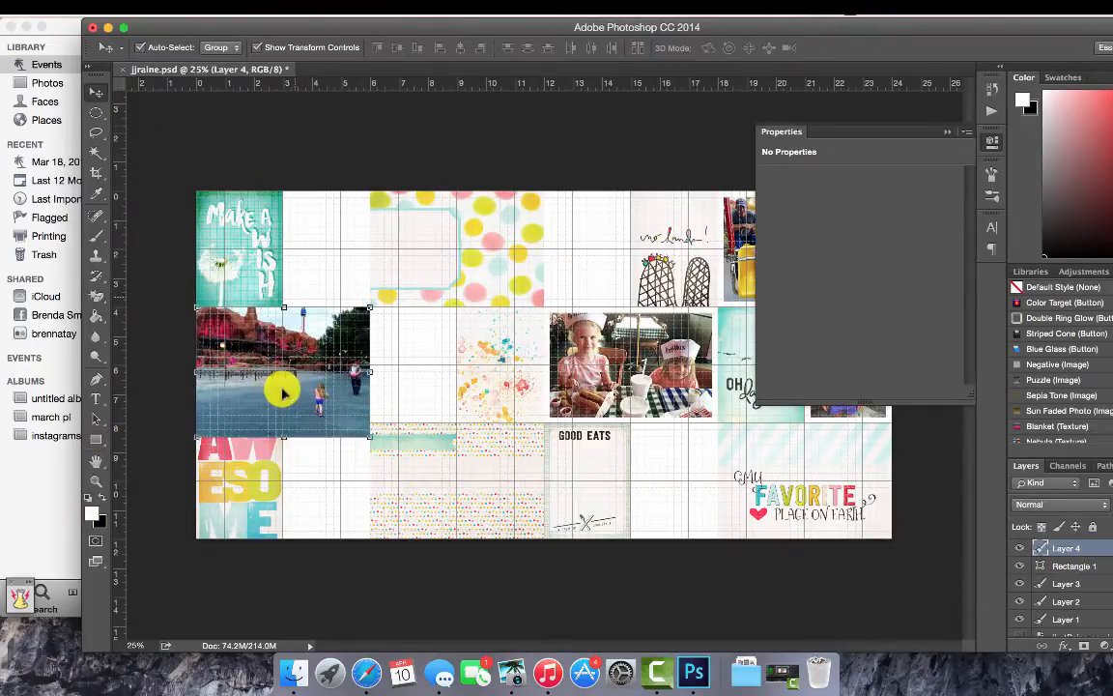
right_click(1080, 551)
click(920, 265)
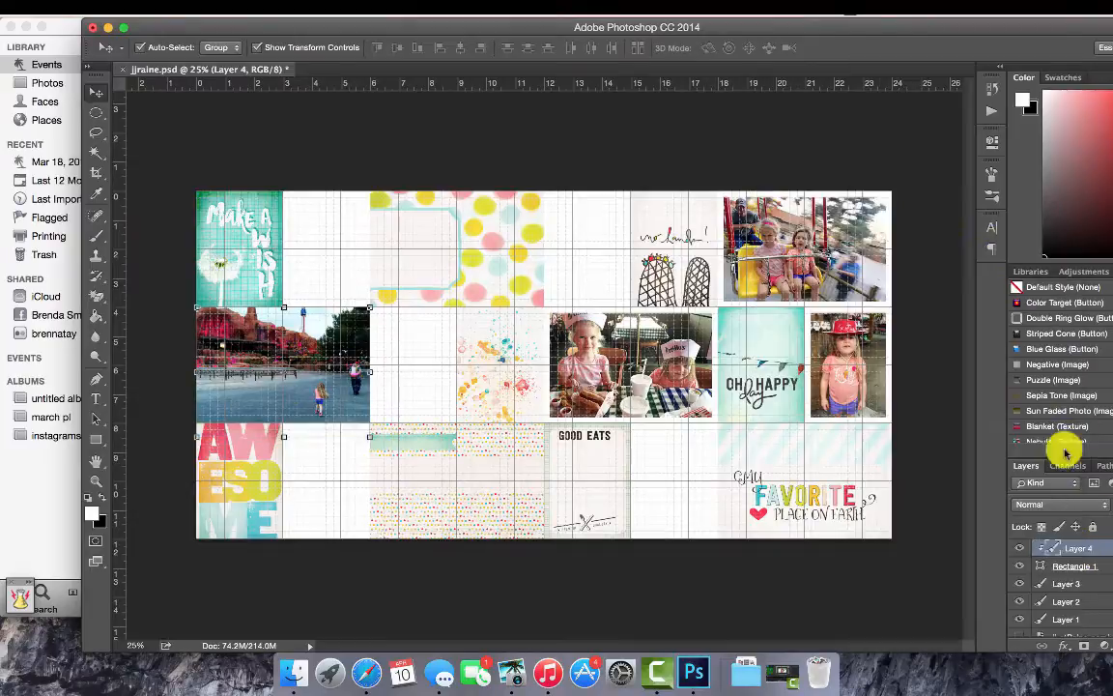
right_click(1077, 568)
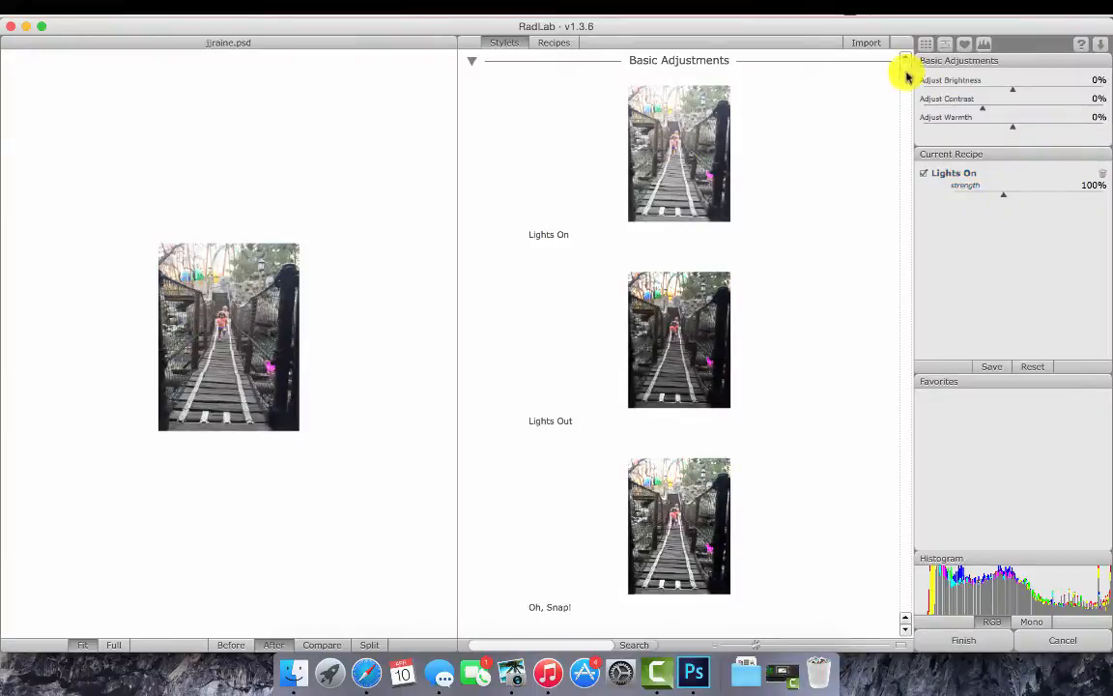
Try Lights On at 67% strength, Punch Out!!! and Warm It Up, Kris! at 20% strength on the rope bridge photo
scroll(778, 77, down, 5)
click(678, 186)
scroll(902, 121, down, 1)
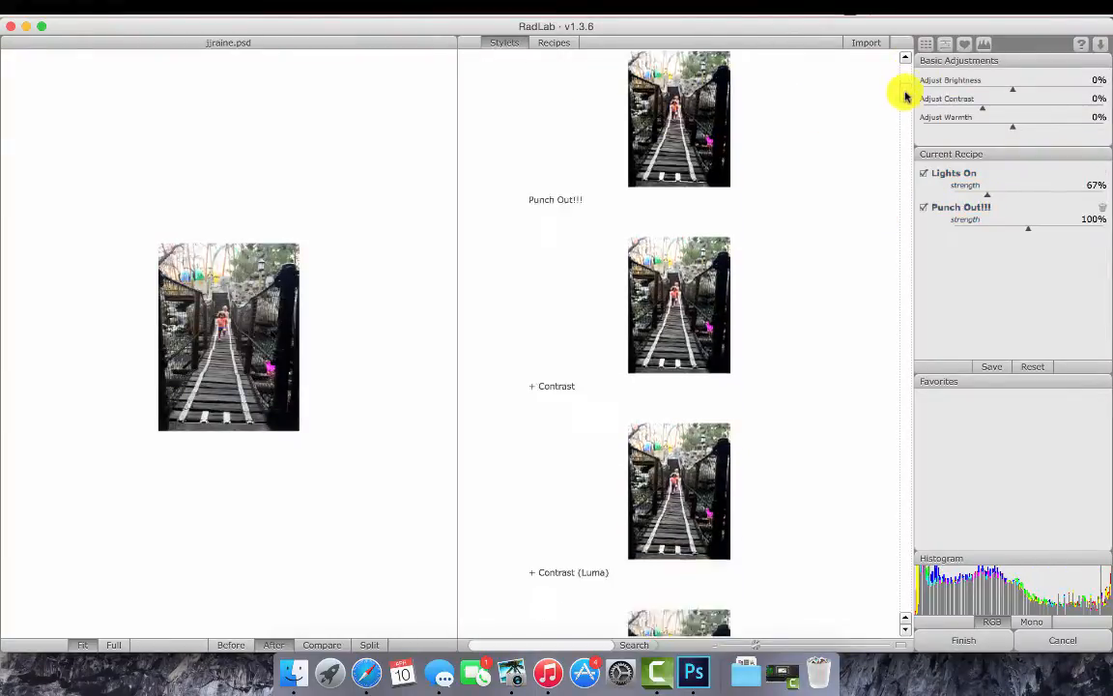
drag(906, 96, 905, 115)
click(691, 280)
drag(1004, 261, 963, 261)
scroll(826, 281, down, 1)
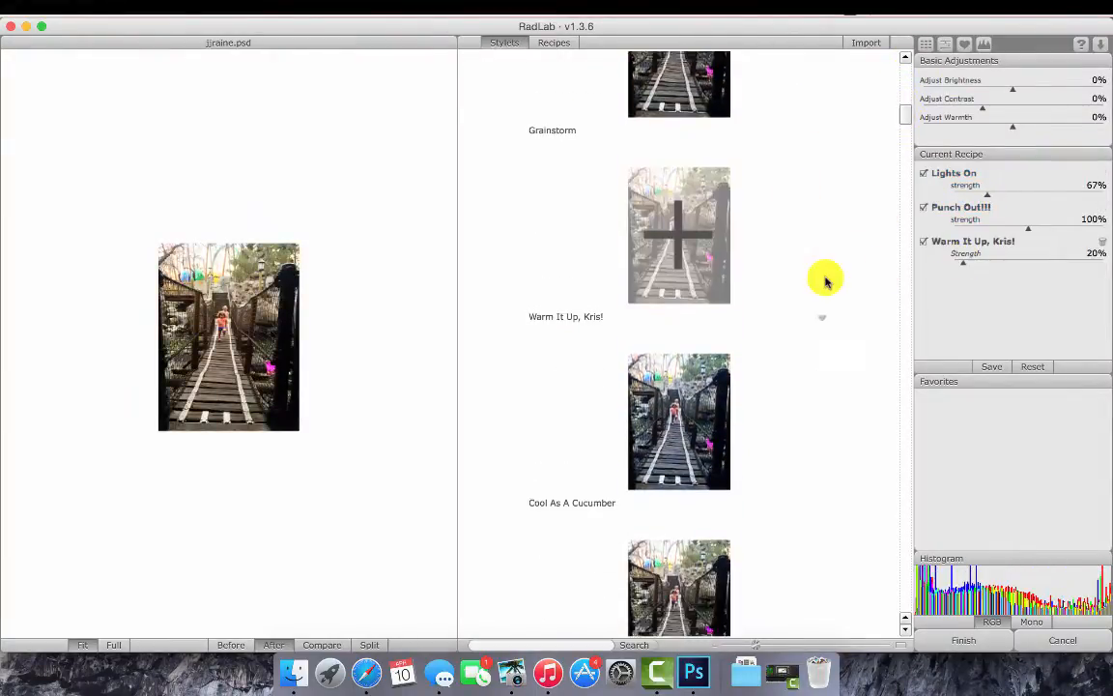
Try Claire-ify at 48% strength on the rope bridge photo, apply the recipe, and undo the enhancement
scroll(826, 281, down, 5)
click(675, 427)
click(989, 295)
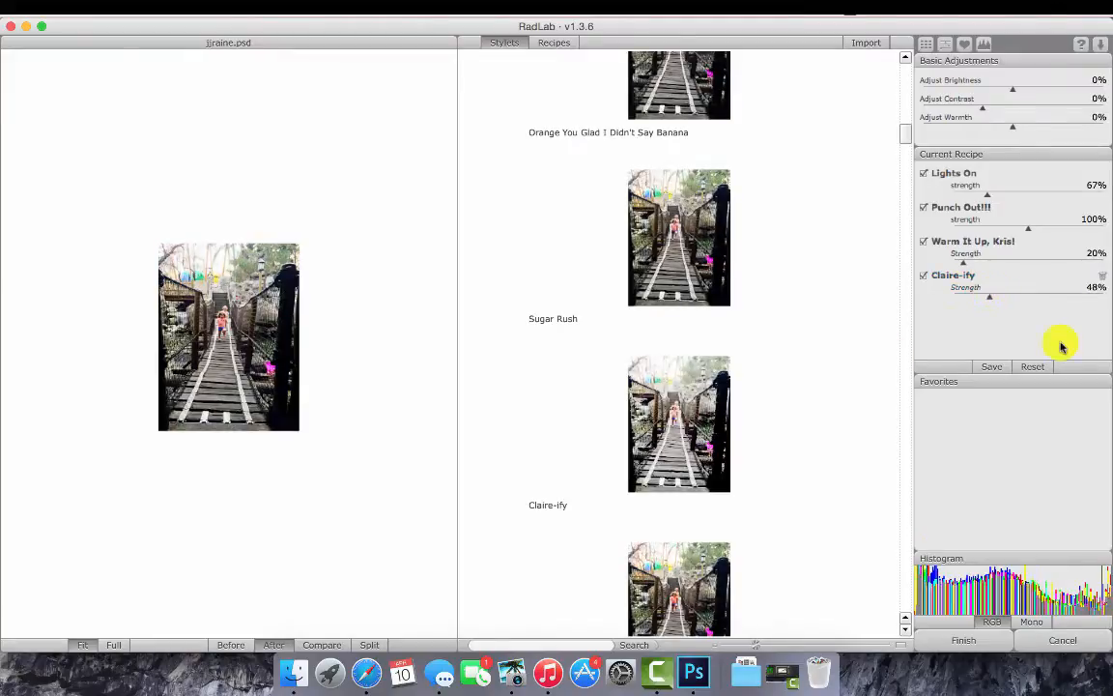
click(963, 641)
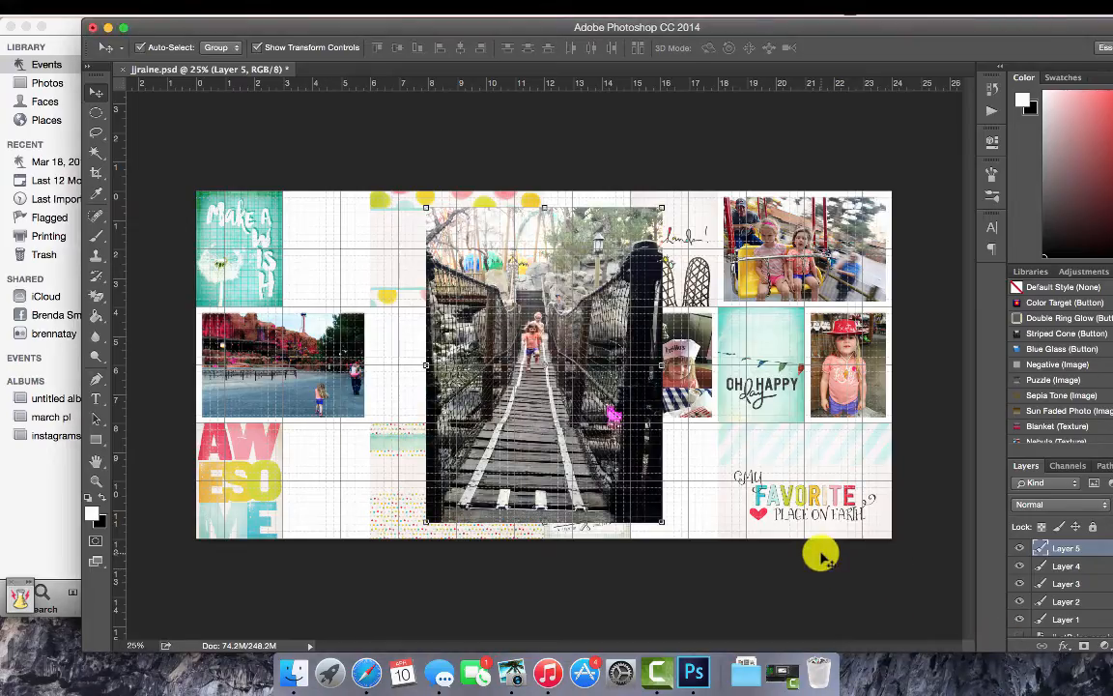
key(super+z)
Reopen the rope bridge photo in RadLab, set its brightness to 19%, and add the Punch Out!!! stylet
click(24, 596)
drag(1012, 91, 1030, 93)
scroll(900, 229, down, 5)
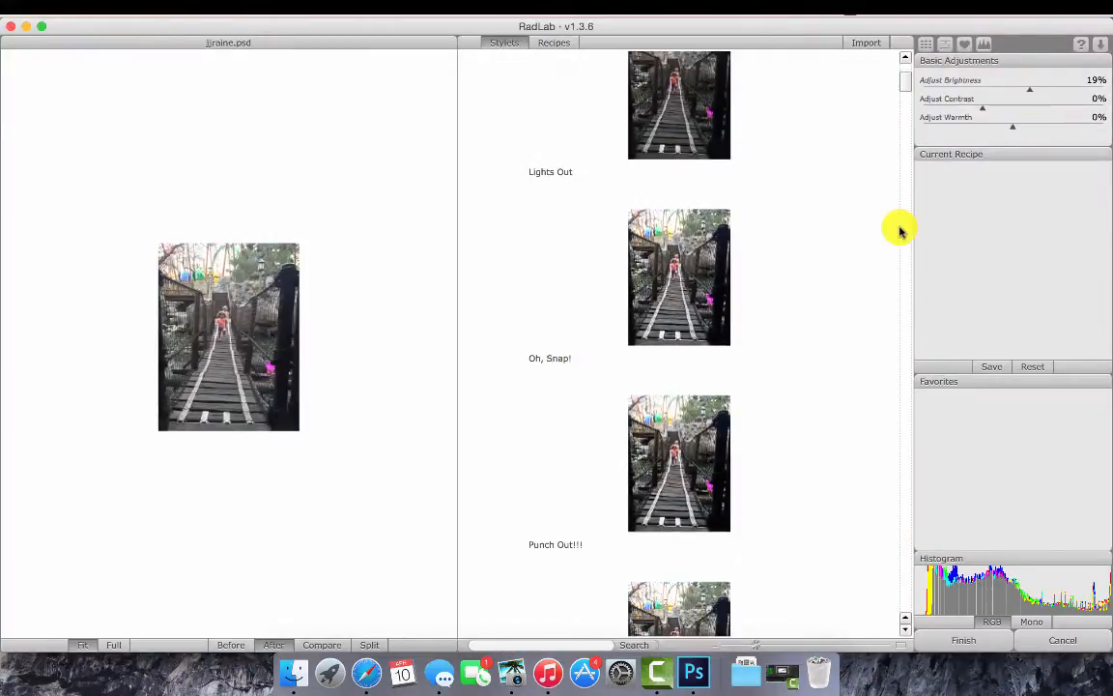
click(877, 386)
Add + Contrast at 30% and Go Go Saturation! at 42% strength to the rope bridge photo and apply the recipe
scroll(876, 352, down, 5)
click(858, 342)
click(995, 230)
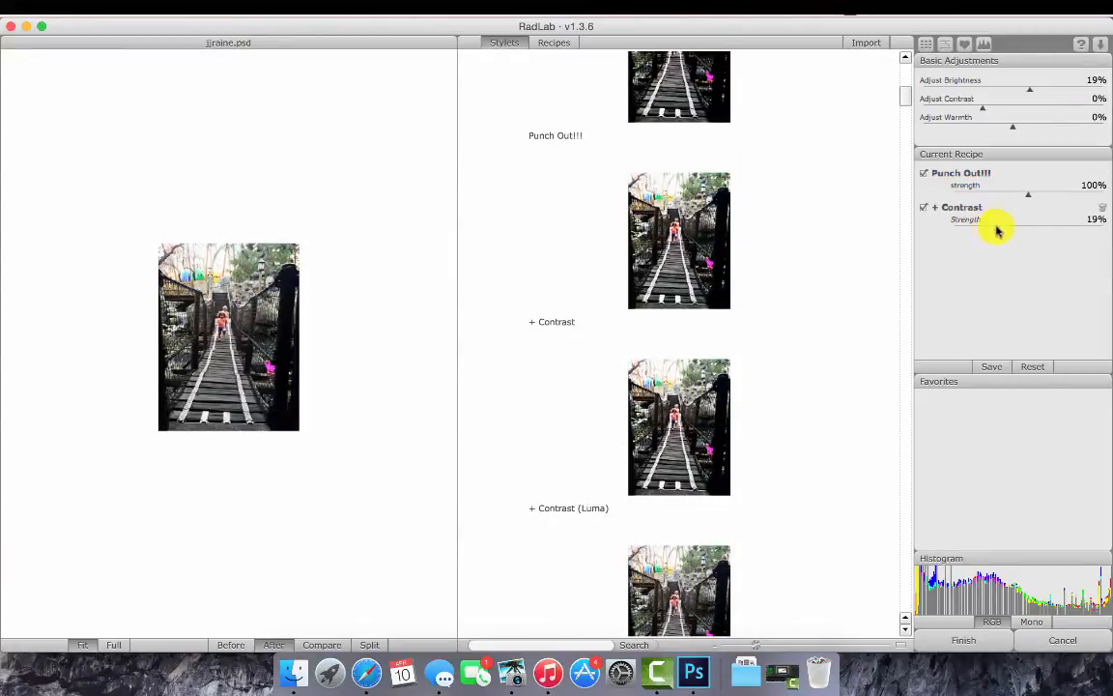
drag(998, 230, 1002, 230)
scroll(862, 291, down, 10)
click(862, 291)
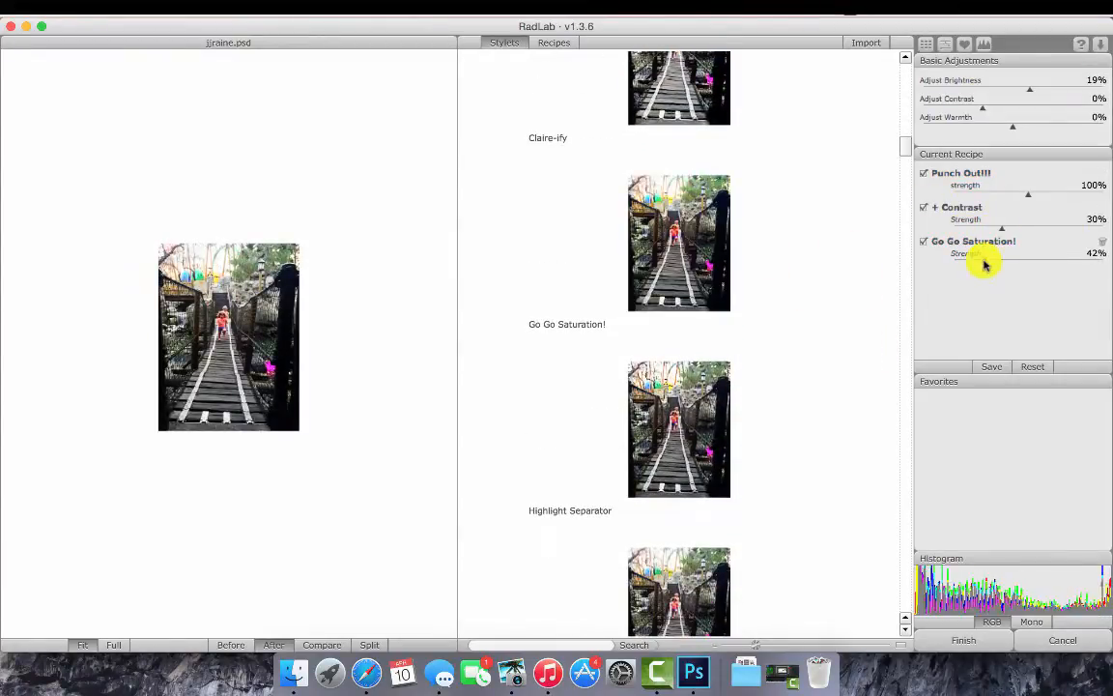
click(963, 639)
Scale the rope bridge photo down proportionally to about the size of a 3 × 4 inch pocket
click(424, 209)
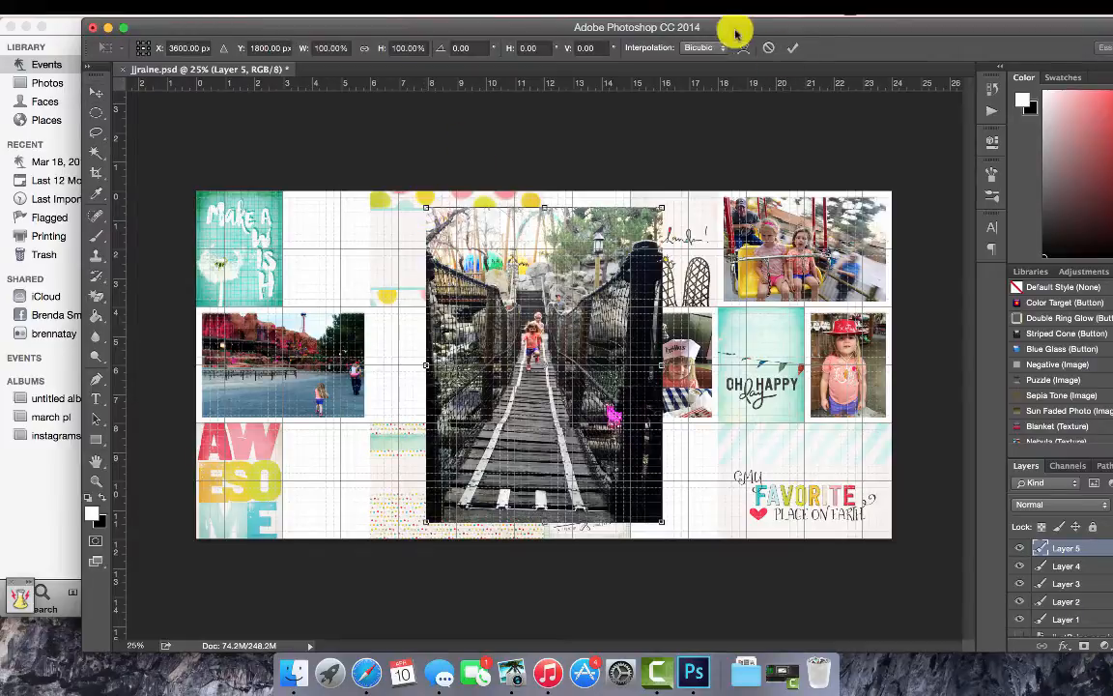
drag(425, 203, 368, 377)
click(795, 49)
Draw a white rectangle filling the empty bottom-row pocket between the GOOD EATS and FAVORITE PLACE ON EARTH cards
key(u)
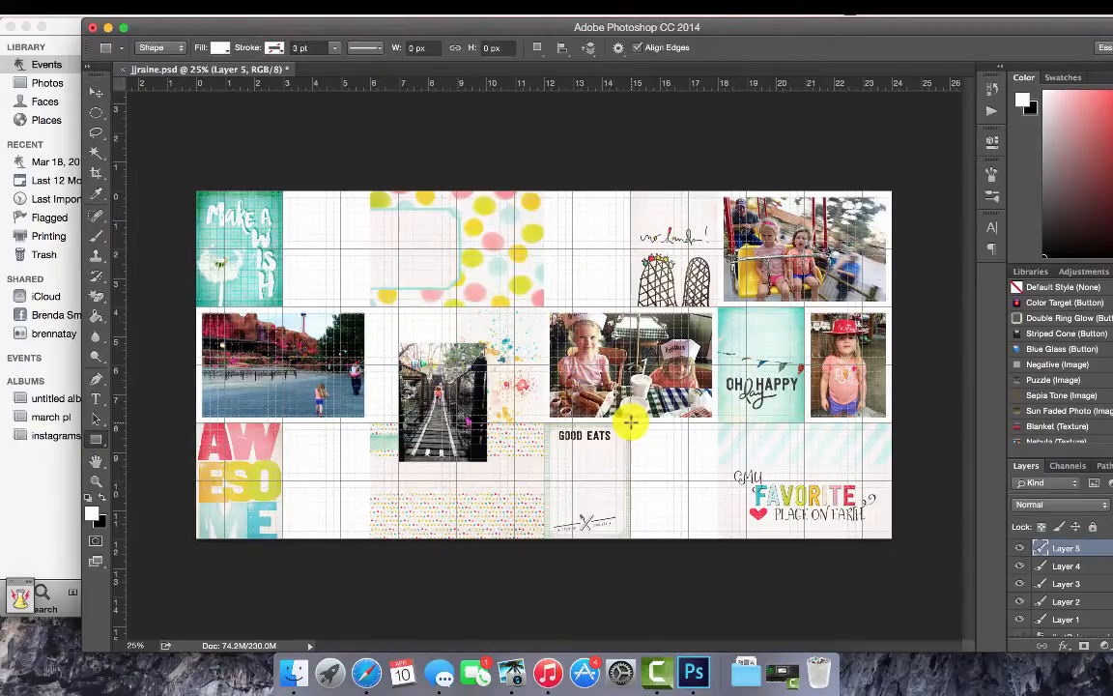
drag(713, 539, 718, 538)
click(946, 132)
Position the rope bridge photo over the white rectangle, clip it to that rectangle, and merge the two layers
click(95, 94)
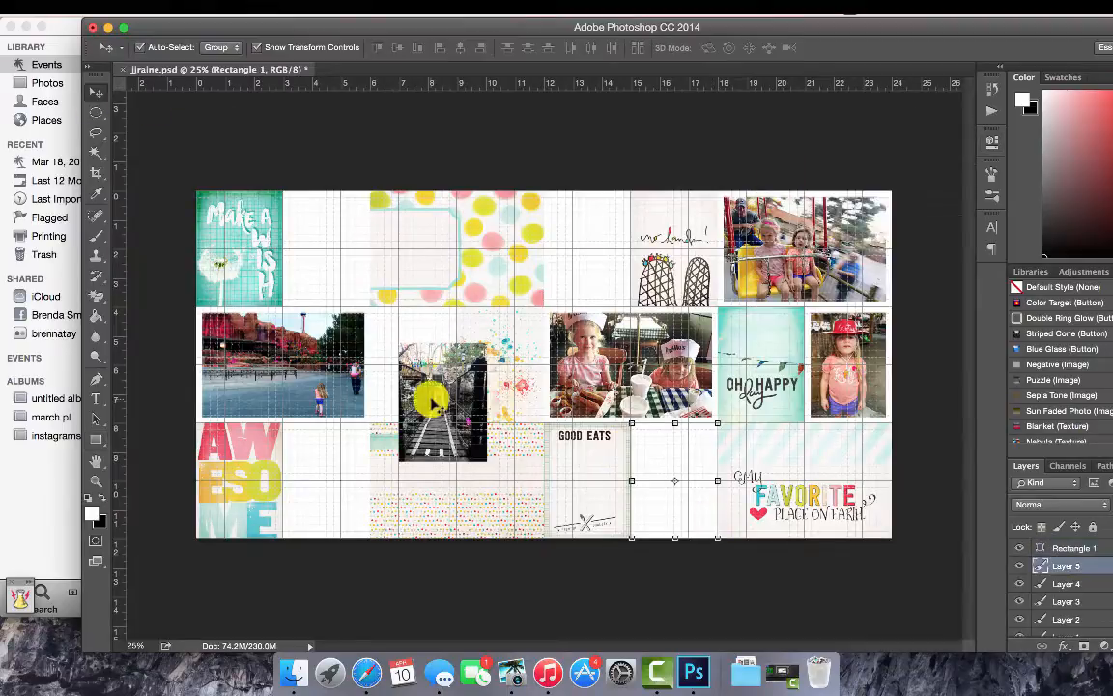
drag(430, 397, 668, 475)
drag(1060, 529, 1063, 539)
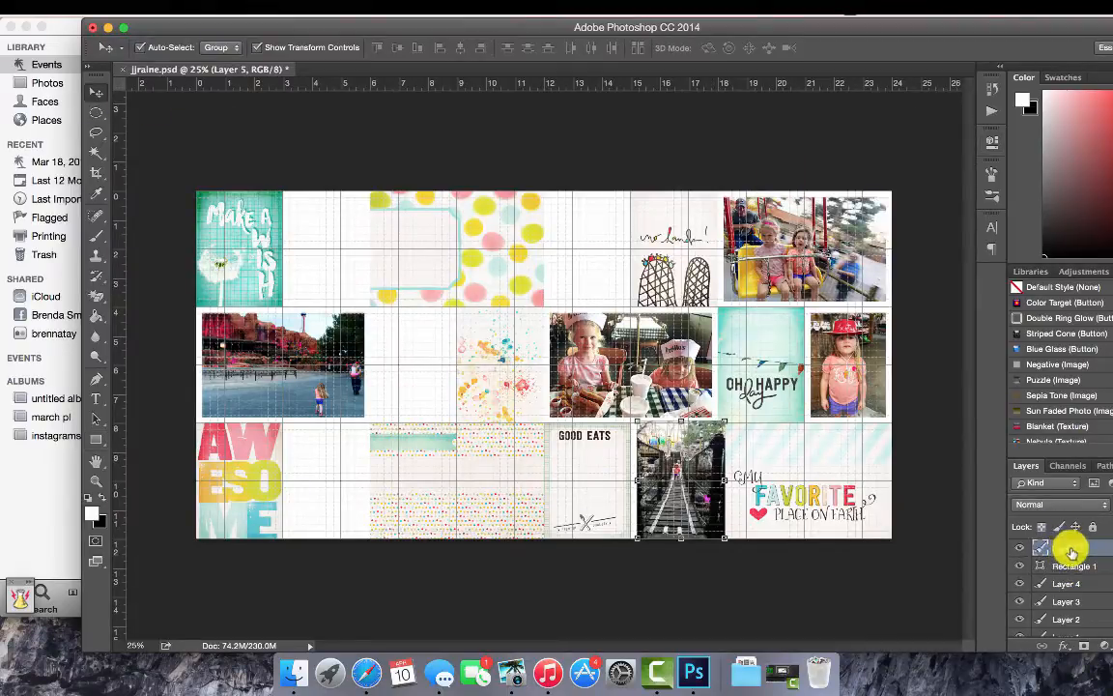
right_click(1067, 547)
click(953, 264)
drag(676, 472, 665, 477)
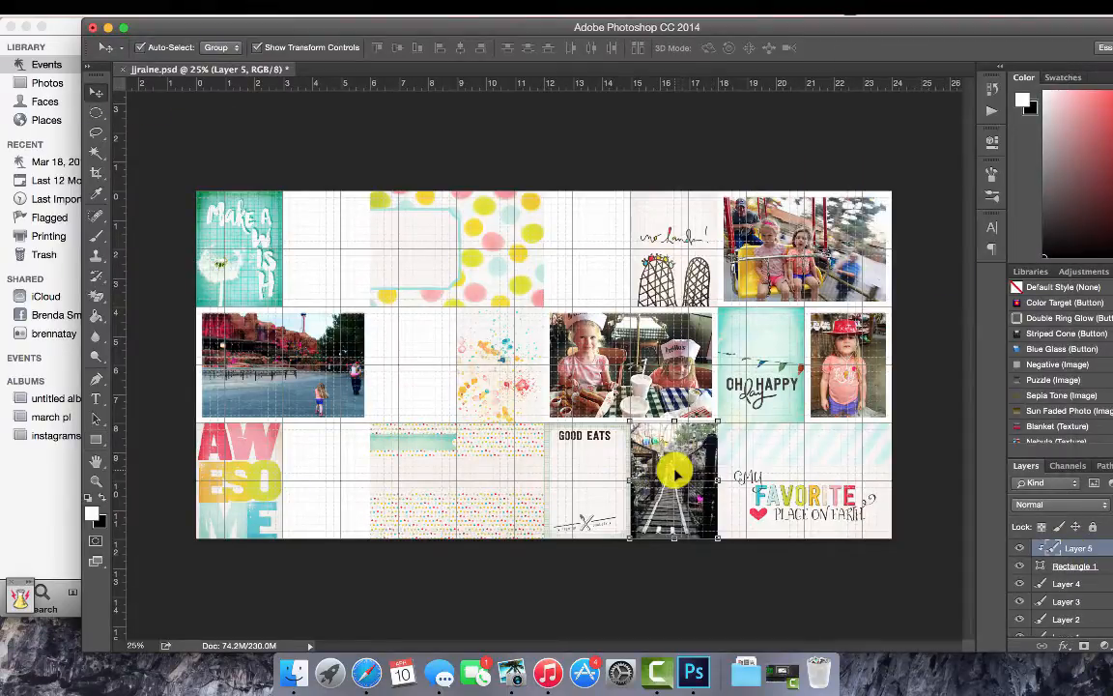
right_click(1108, 548)
click(908, 430)
Add a white inside stroke to the rope bridge photo and move it to the top-row pocket before the roller coaster card
click(167, 7)
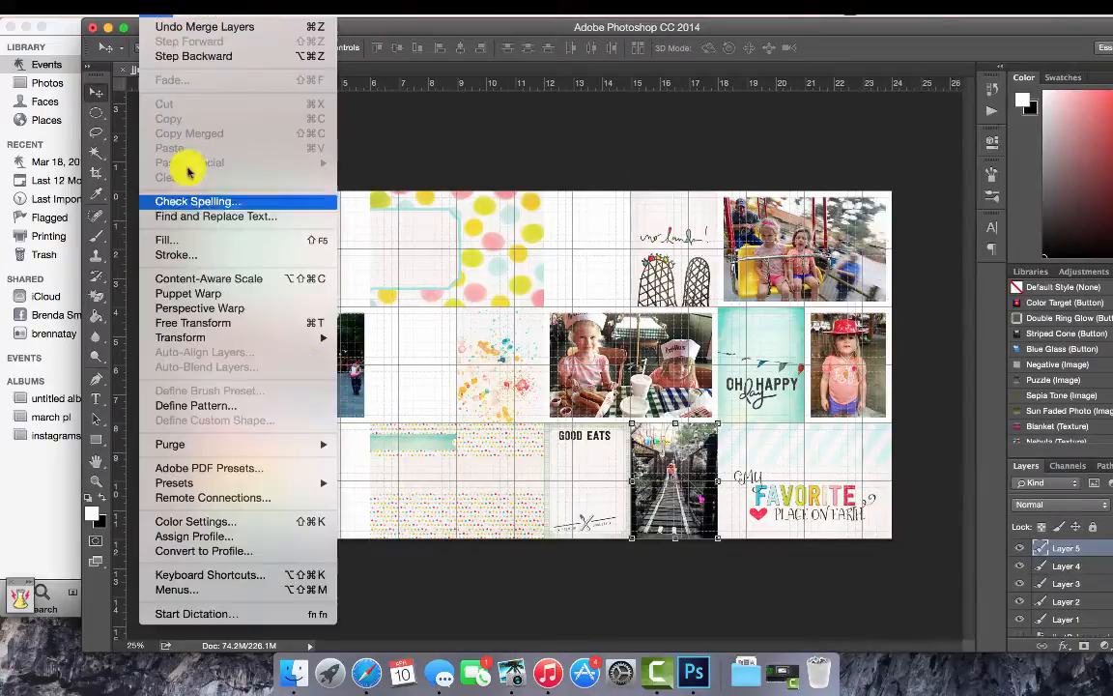
click(647, 219)
drag(673, 489, 586, 249)
Draw a 900 × 1200 px white rectangle beside the GOOD EATS card and place the photo of the woman and laughing girl over it
key(u)
drag(666, 499, 718, 538)
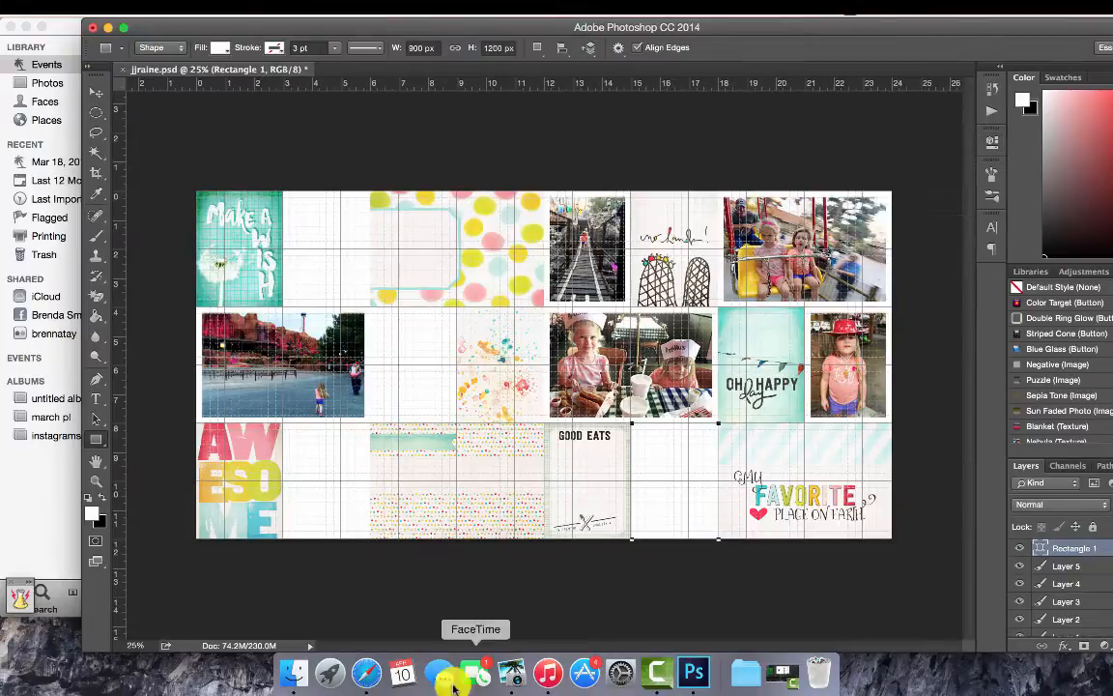
click(511, 673)
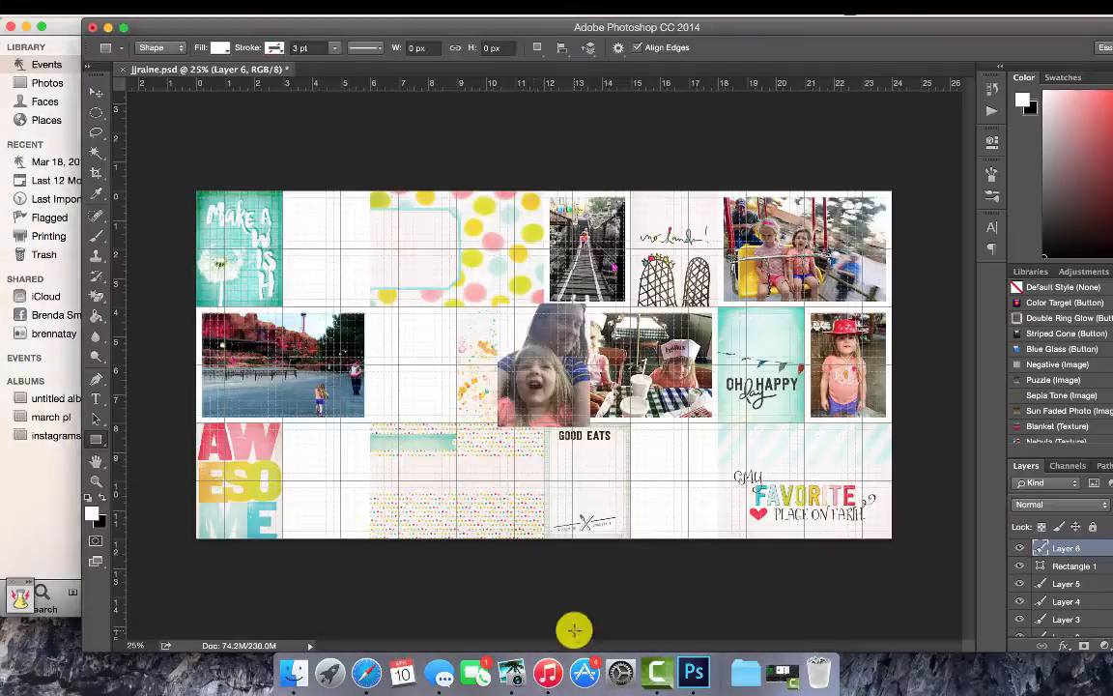
key(v)
drag(536, 337, 666, 456)
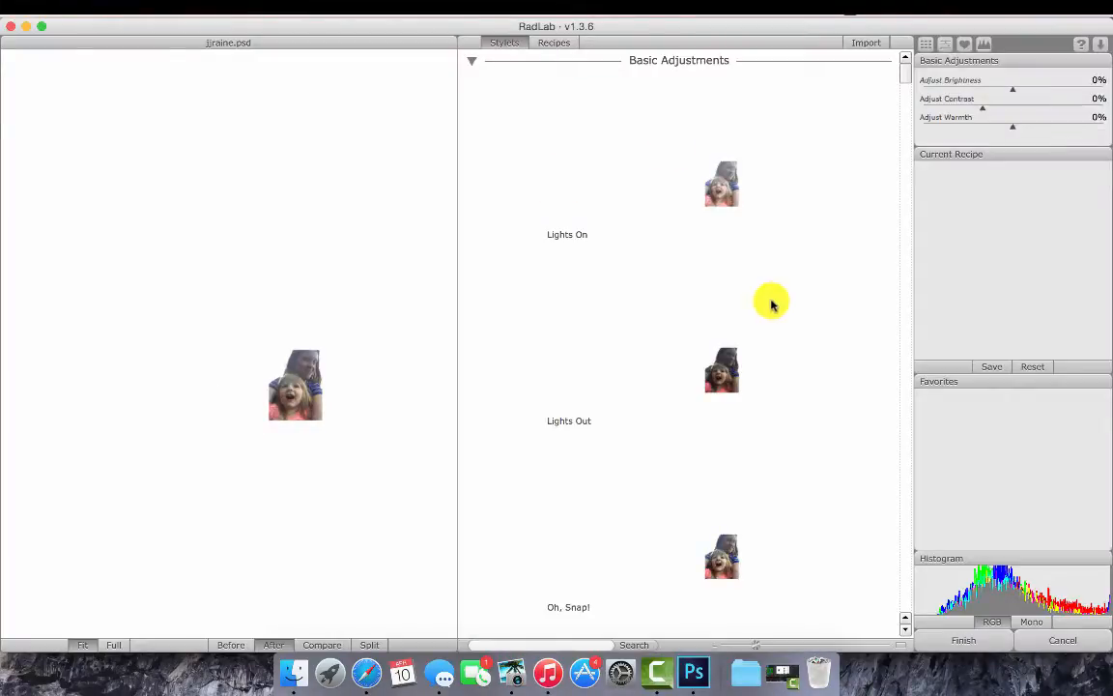
Enhance the photo of the woman and laughing girl in RadLab with Oh, Snap! at 57% strength
scroll(771, 305, down, 3)
click(701, 499)
mouse_move(725, 338)
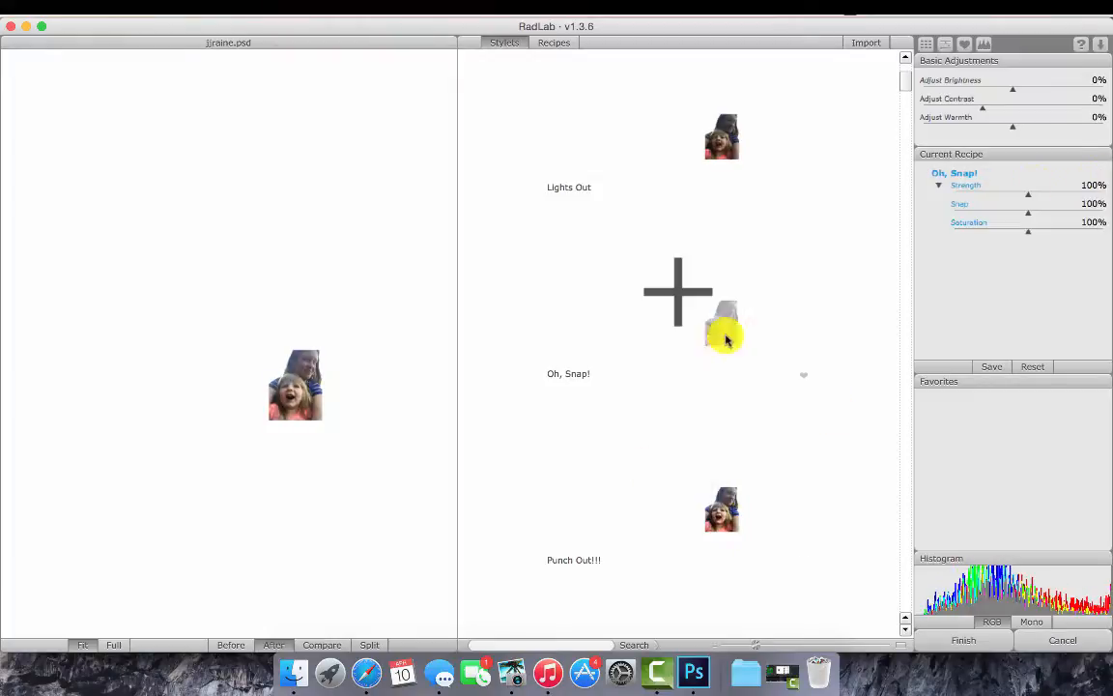
scroll(903, 121, down, 10)
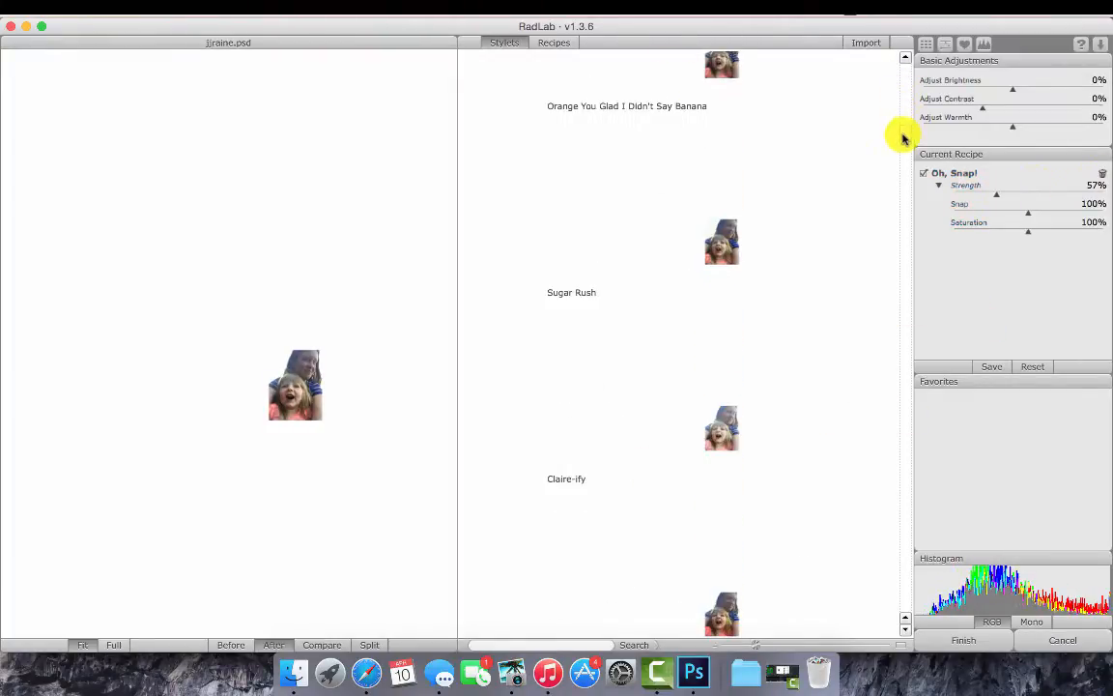
click(724, 112)
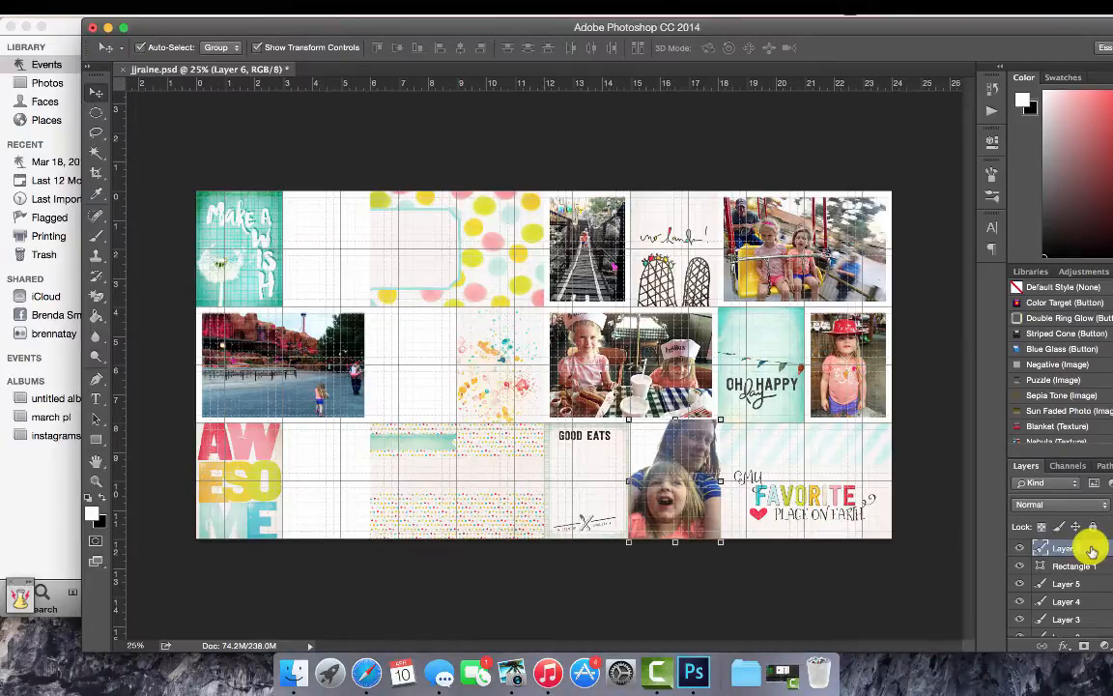
Clip and merge the laughing girl photo with its rectangle and give it a 60 px white inside stroke
drag(687, 484, 687, 500)
right_click(1084, 566)
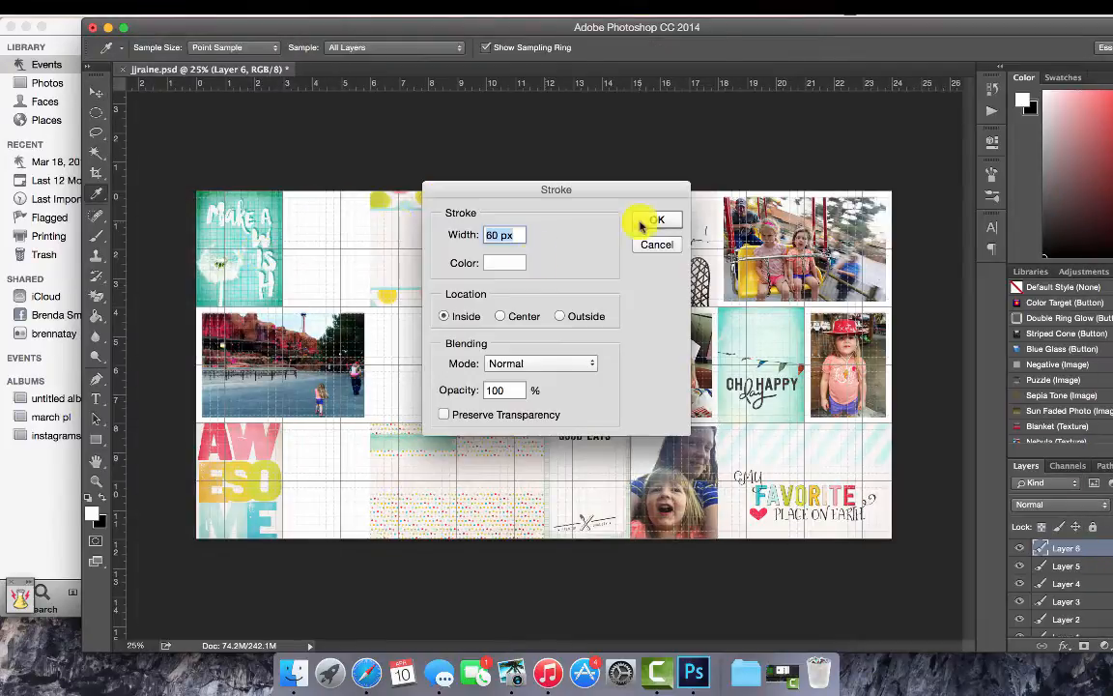
click(646, 218)
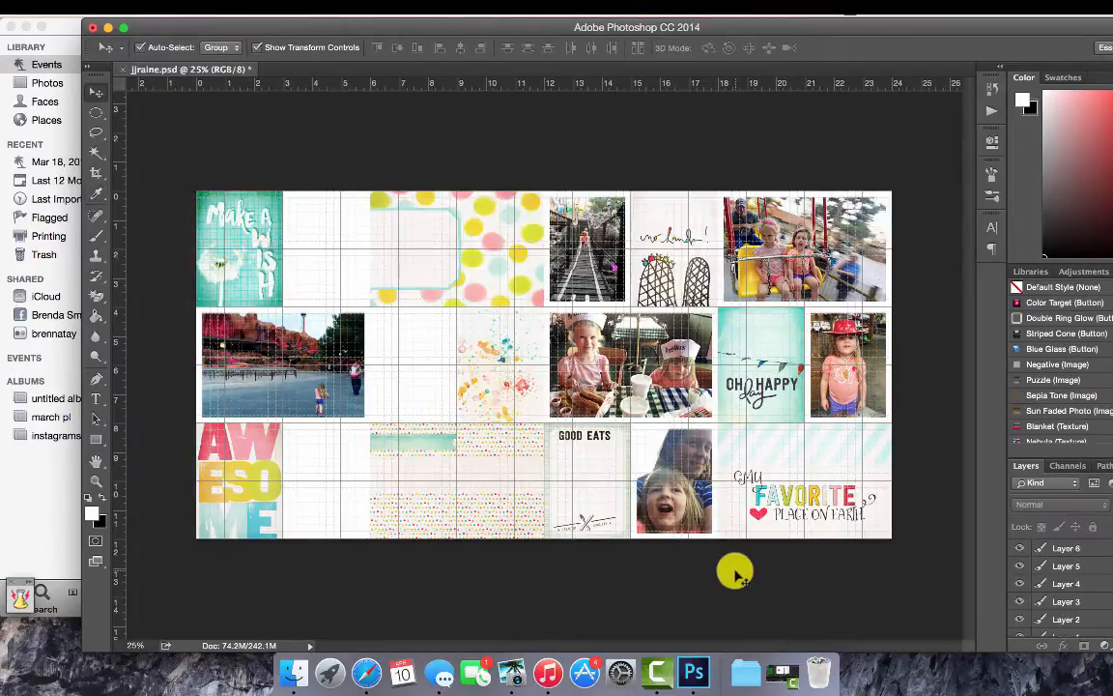
Swap the laughing girl photo in the bottom row with the red hat photo at the end of the middle row
drag(686, 481, 713, 365)
drag(856, 368, 682, 484)
drag(703, 353, 849, 356)
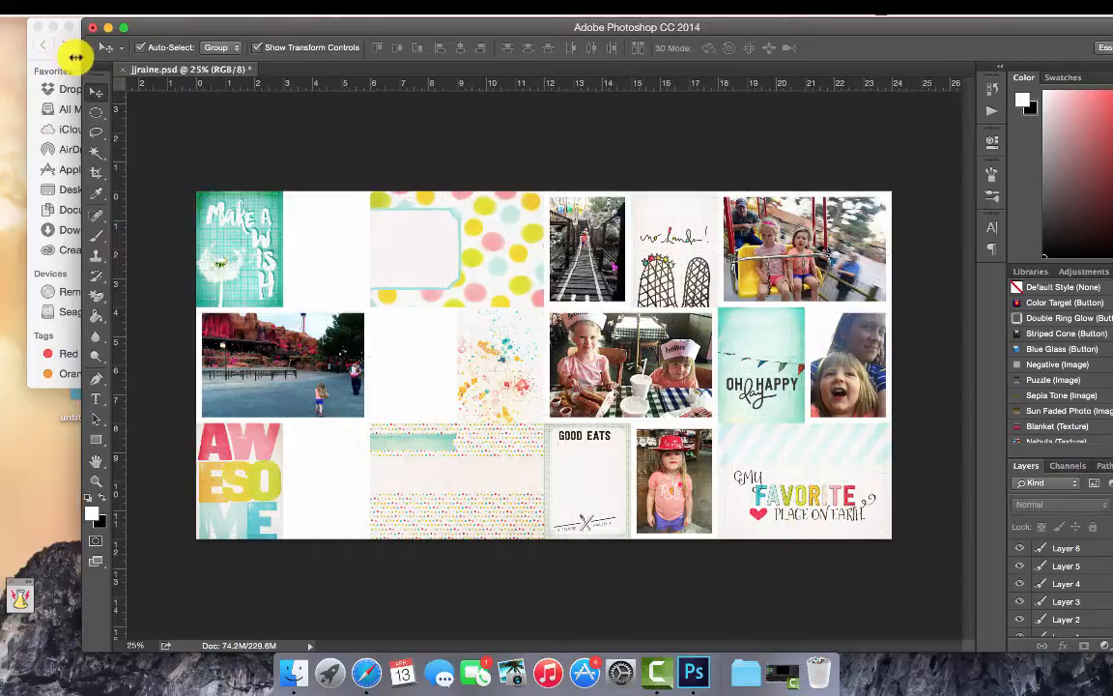
Replace the MAKE A WISH card at the start of the top row with jj-stRaine-pc1-7-3x4.jpg, hiding the old card's layer
click(75, 56)
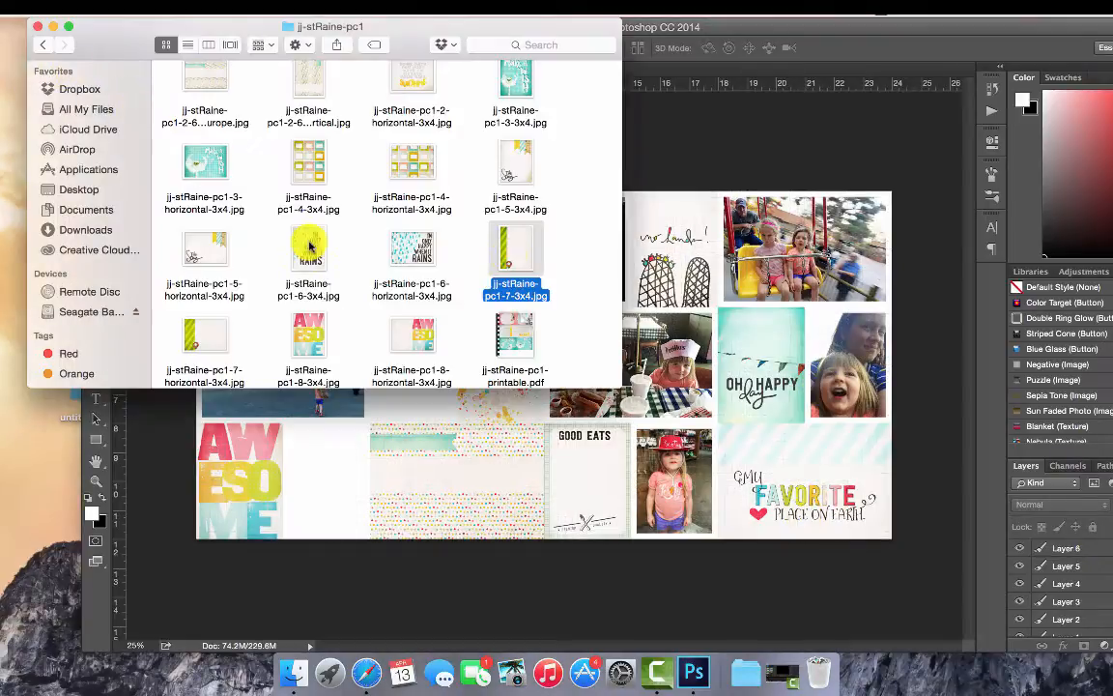
drag(512, 256, 331, 482)
key(Return)
click(243, 244)
click(1019, 628)
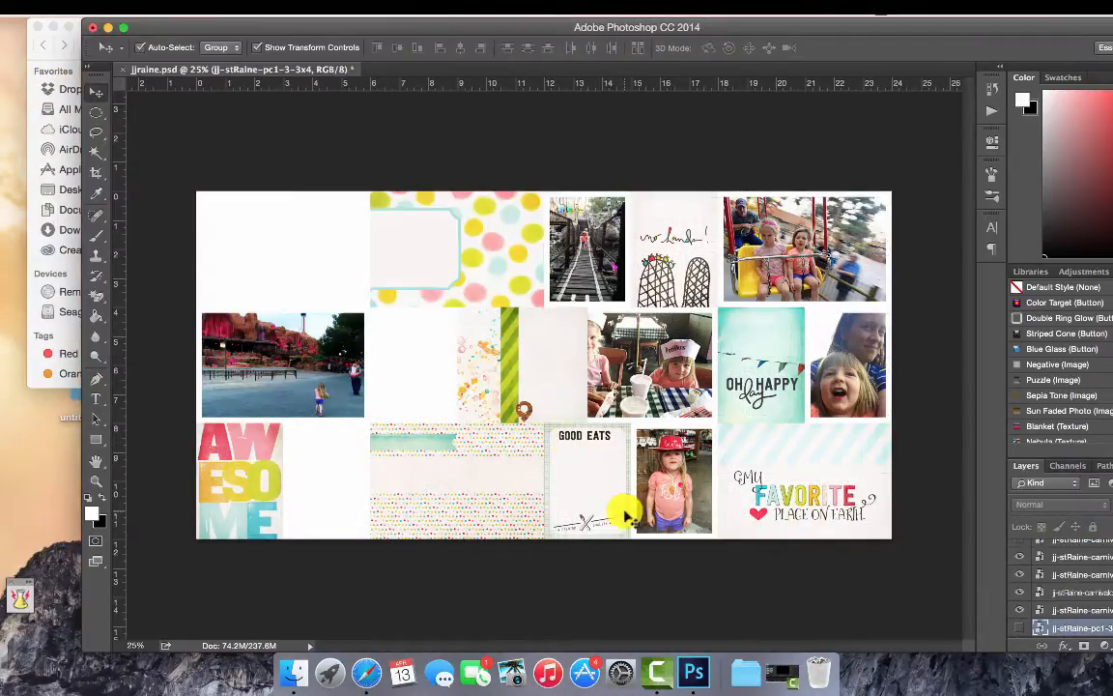
key(super+apostrophe)
drag(560, 385, 223, 256)
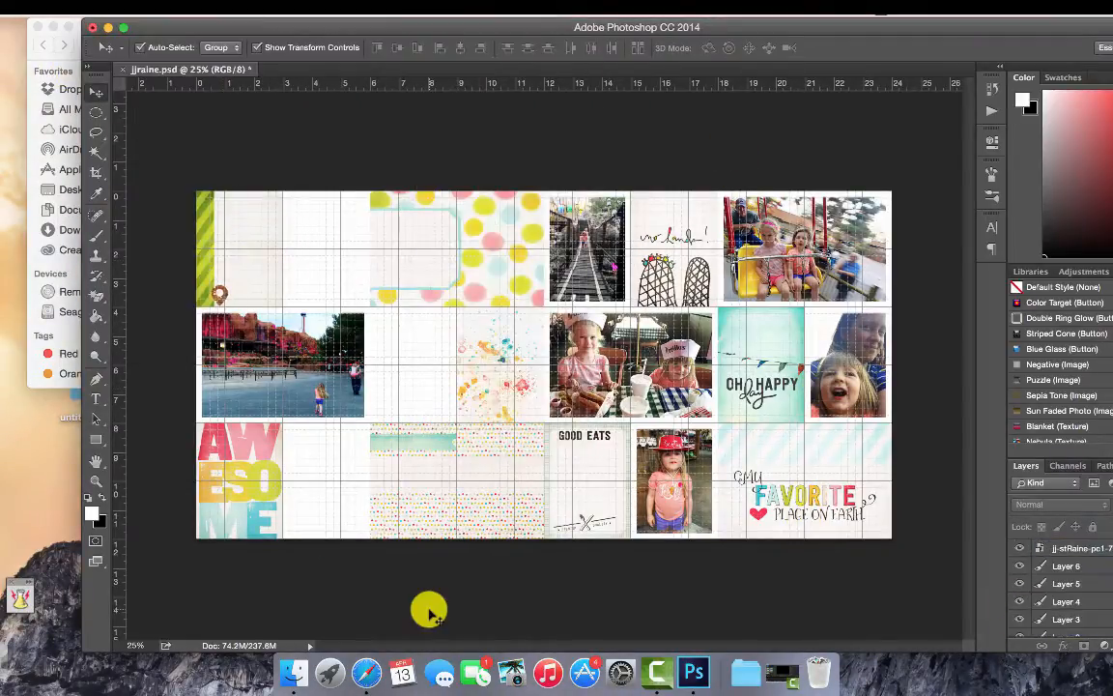
Place jj-stRaine-pc1-5-3x4.jpg at the start of the top row and delete the green-striped card's layer beneath it
click(284, 674)
drag(515, 177, 236, 275)
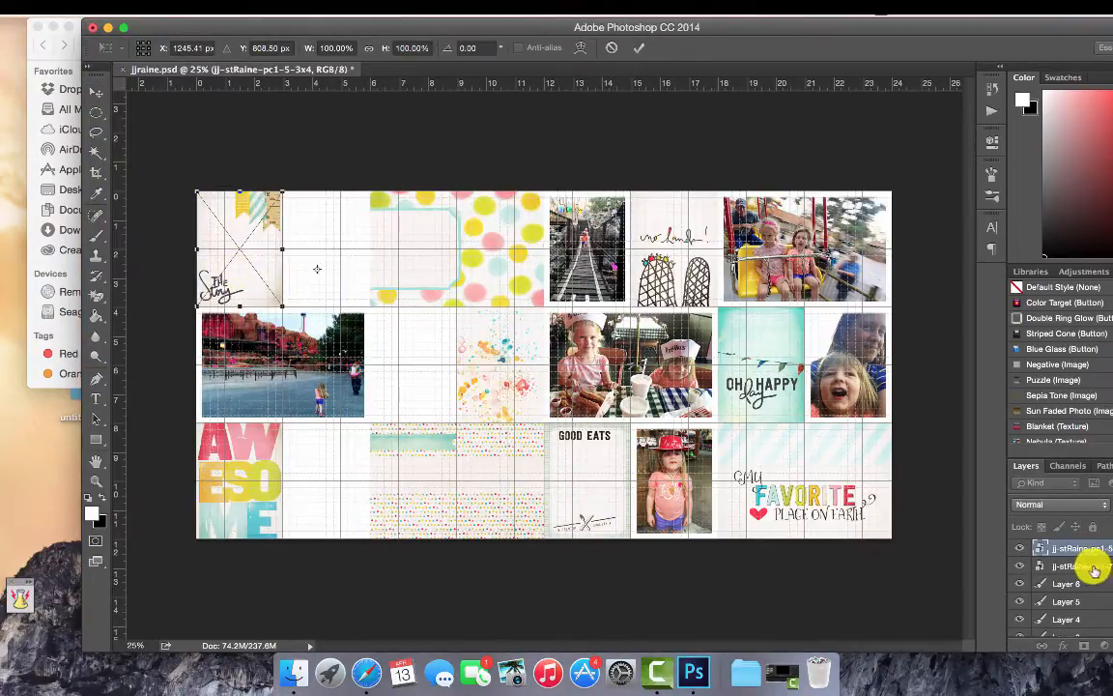
key(Return)
right_click(1082, 566)
click(927, 108)
Draw a 900 × 1200 px white rectangle in the empty middle-row pocket after the plaza photo and bring in the girl-on-fence photo
click(95, 439)
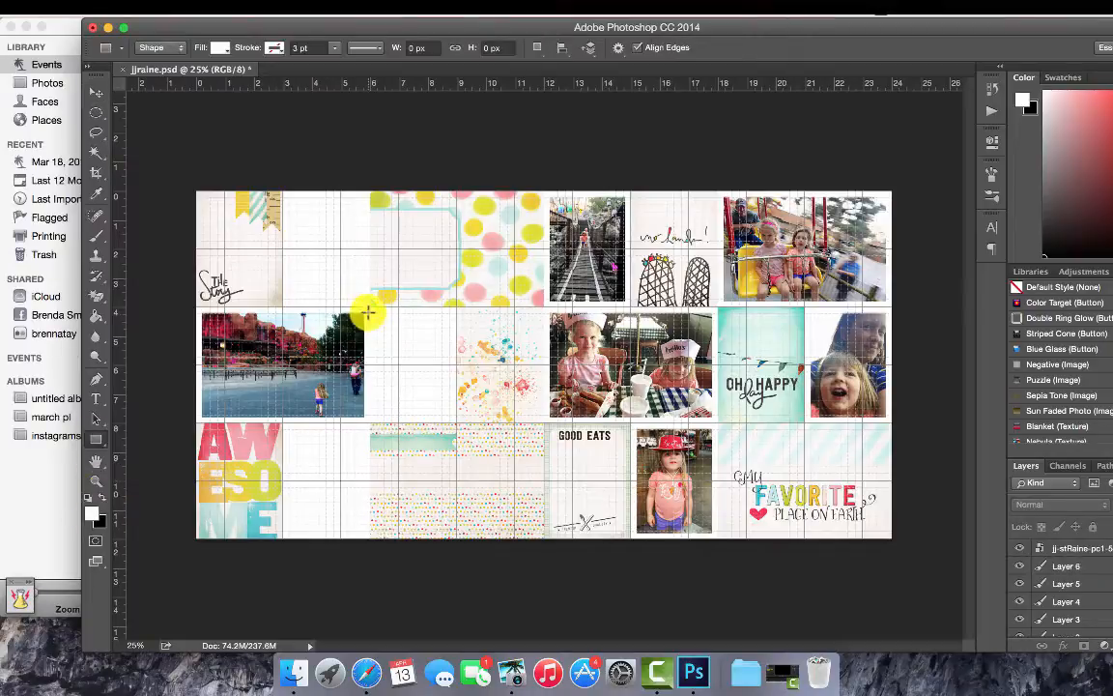
drag(369, 327, 457, 422)
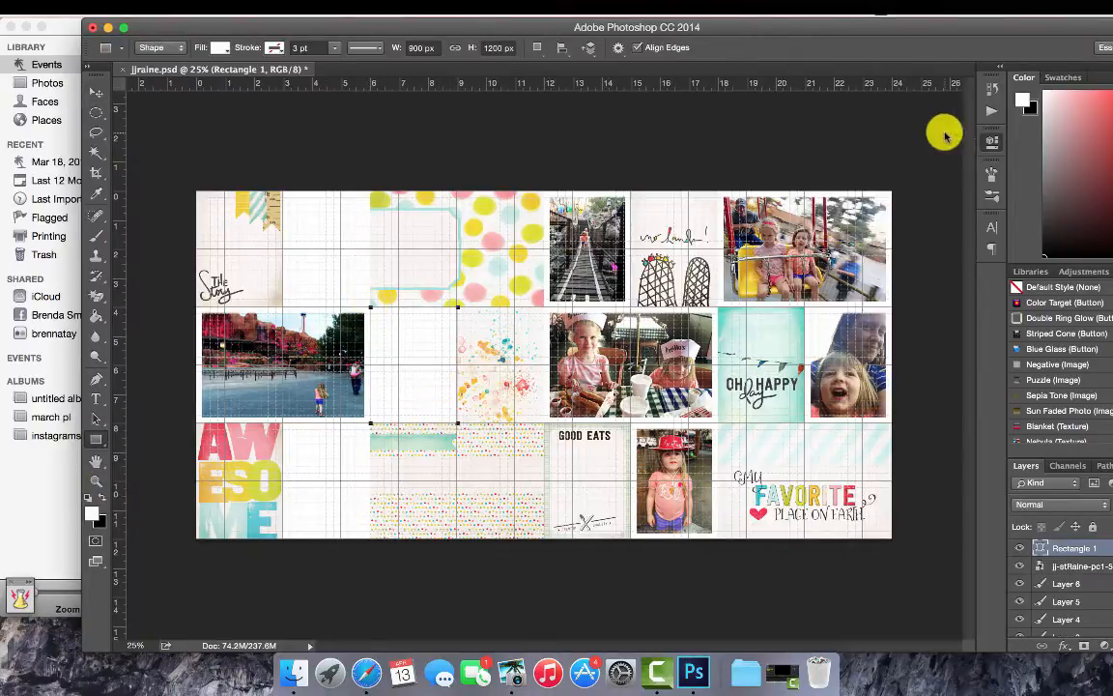
click(506, 669)
click(196, 47)
drag(280, 190, 391, 646)
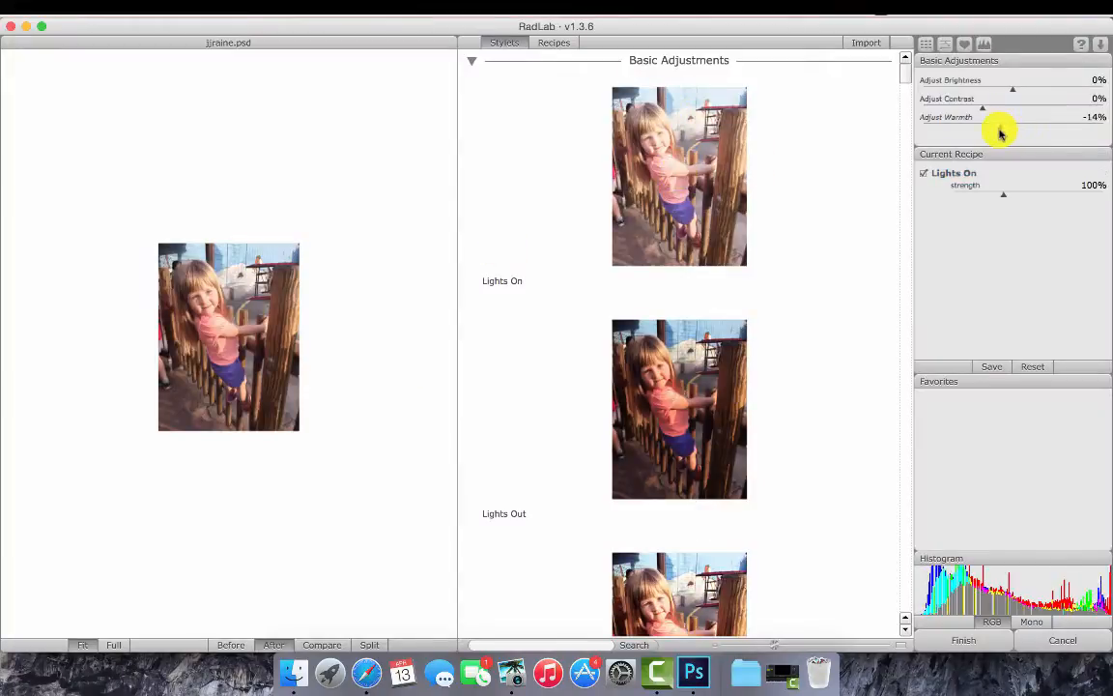
Enhance the fence photo with Lights On, −14% warmth and Oh, Snap! at 100% strength, and apply the recipe
scroll(676, 289, down, 4)
click(666, 293)
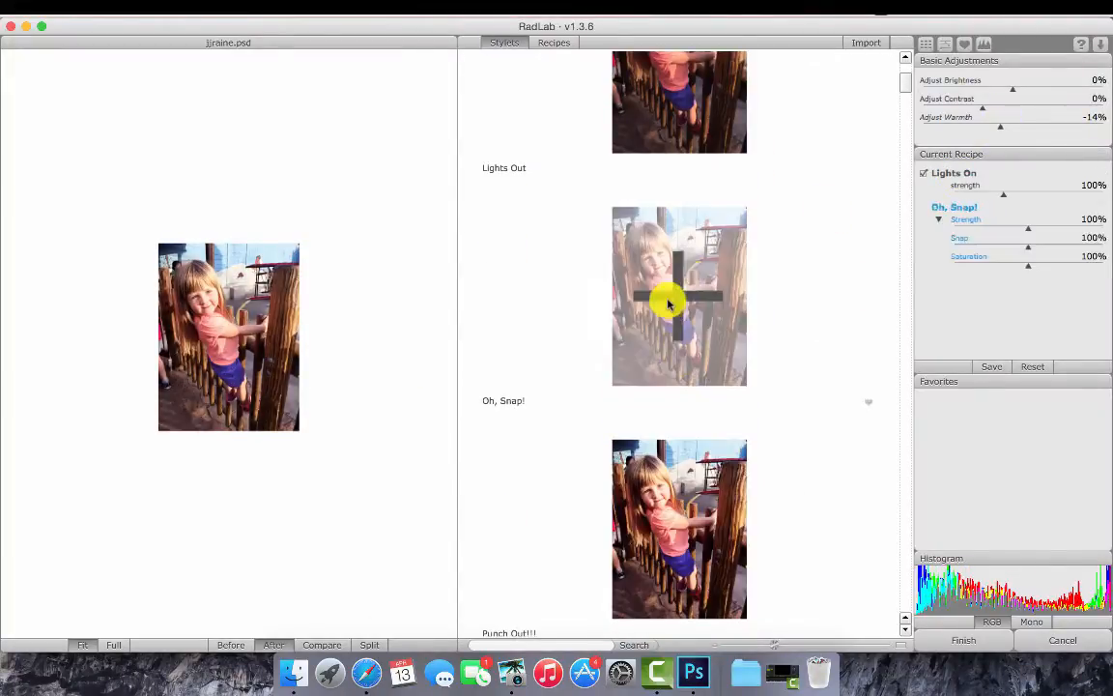
scroll(889, 359, down, 10)
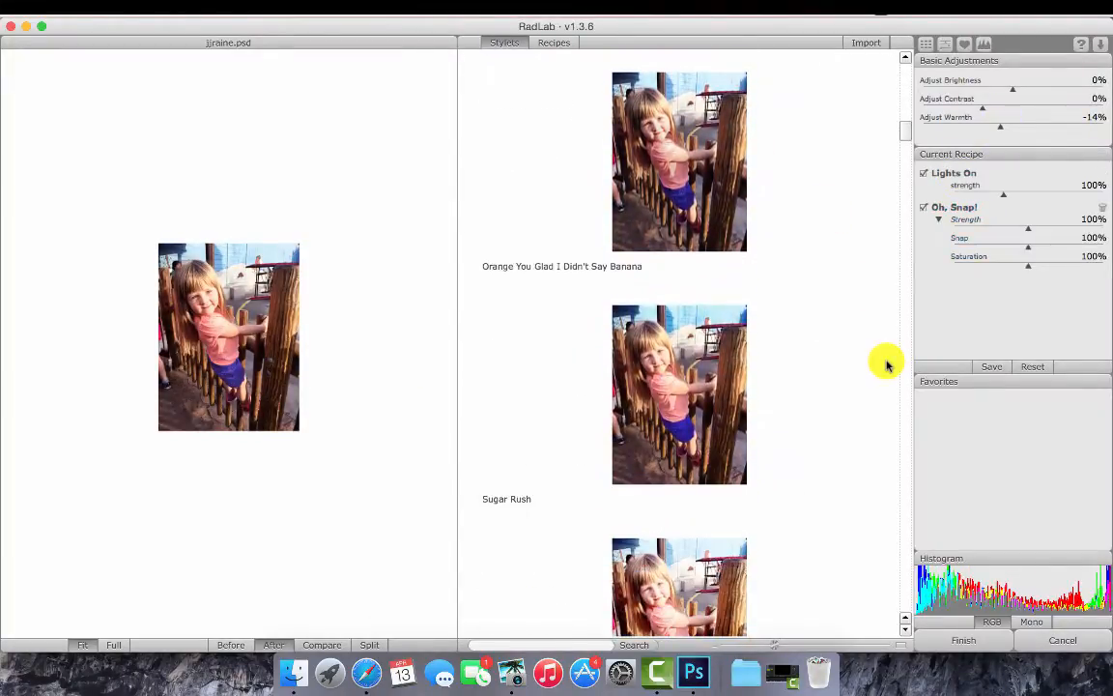
click(797, 410)
click(963, 640)
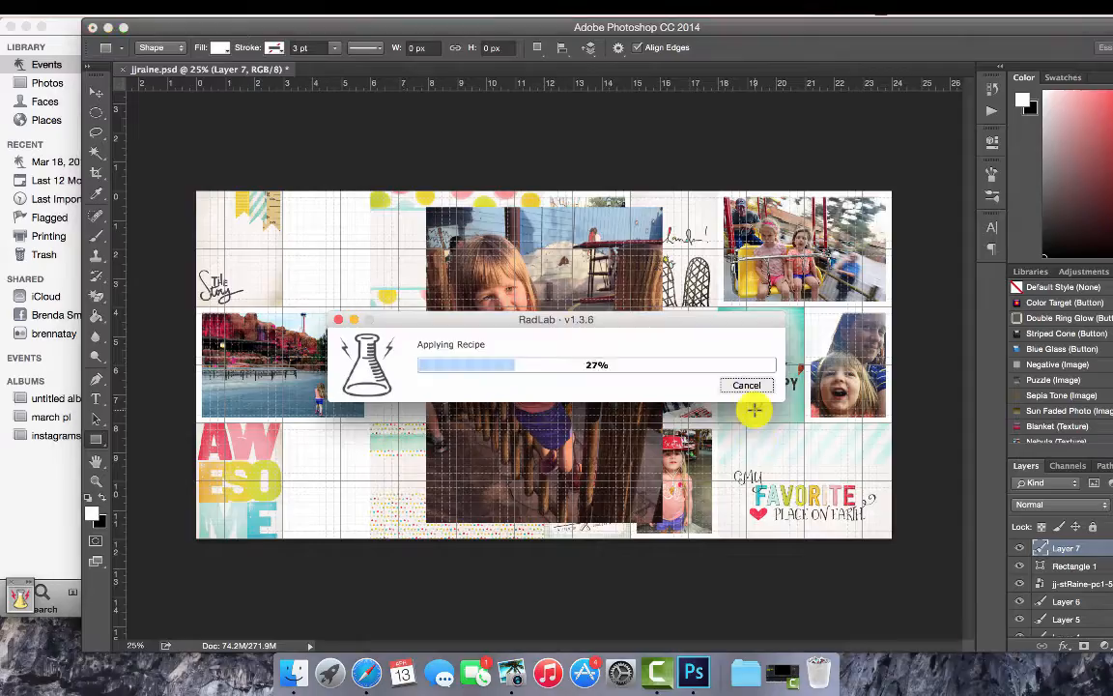
Scale the fence photo down proportionally to pocket size and position it over the white rectangle beside the plaza photo
key(v)
drag(427, 207, 618, 375)
key(Return)
drag(630, 455, 428, 365)
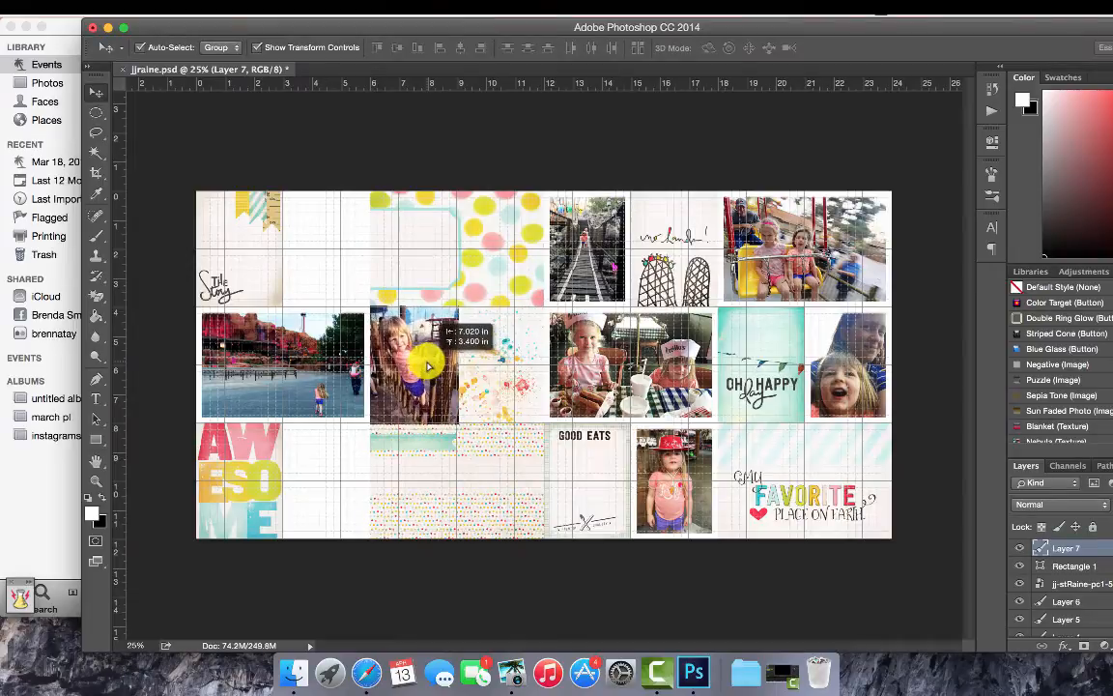
Clip and merge the fence photo with its white rectangle and add a white inside stroke
right_click(1084, 552)
click(957, 271)
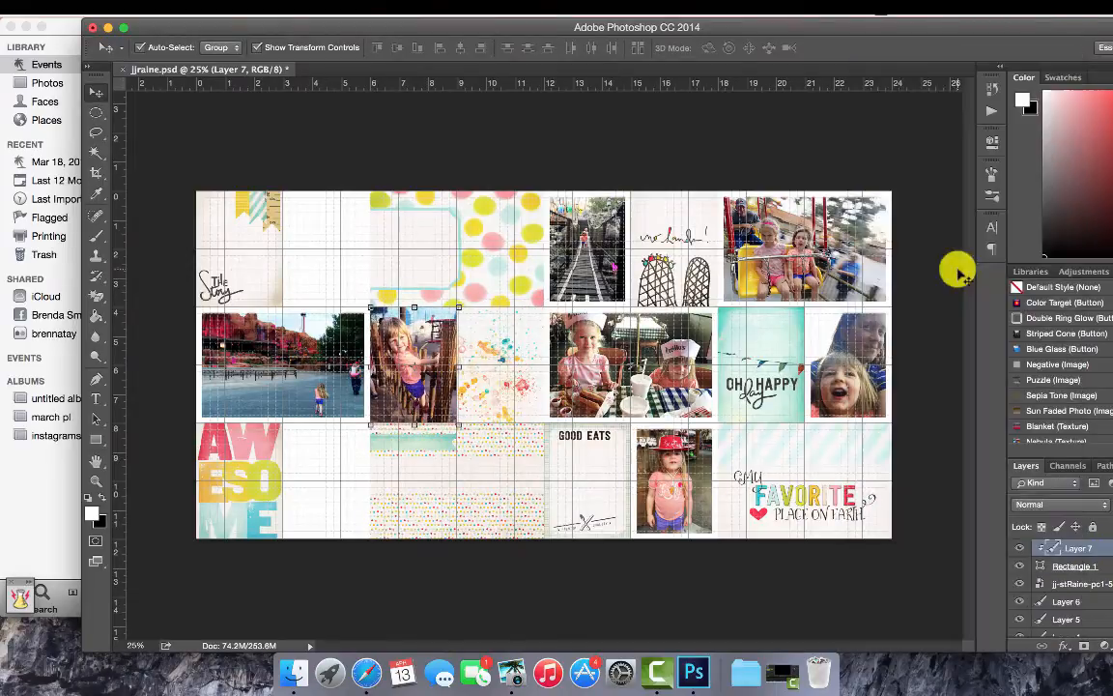
right_click(1083, 569)
click(924, 437)
click(145, 6)
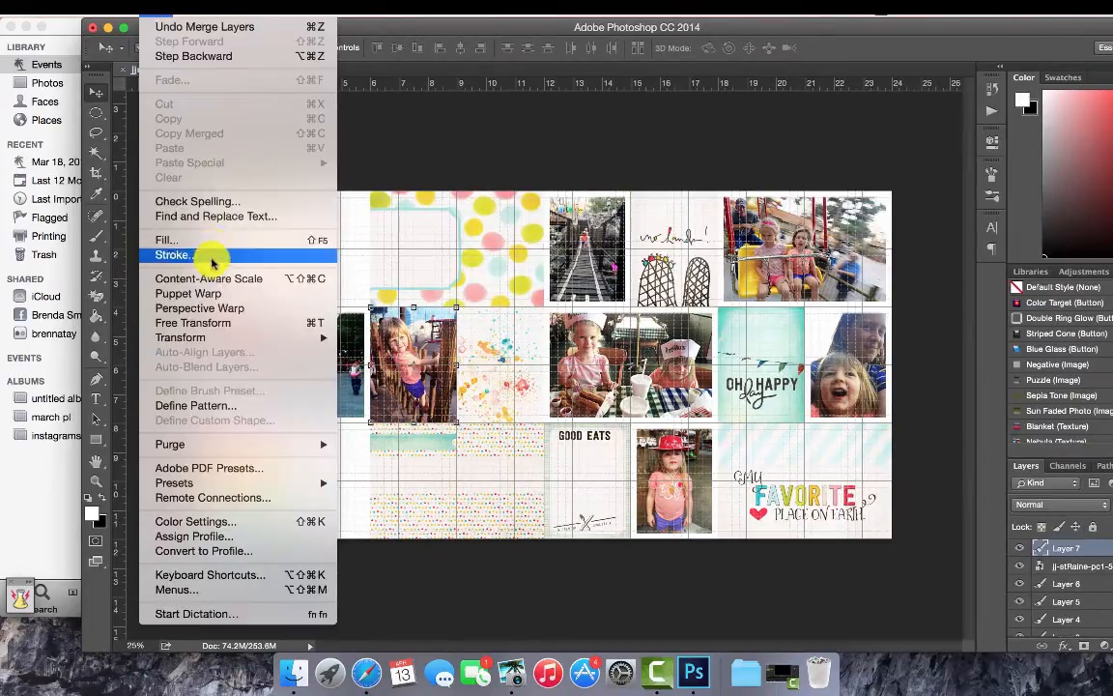
click(213, 258)
click(605, 201)
Swap the fence photo with the paint splatter card beside it in the middle row
click(568, 140)
drag(499, 395, 345, 503)
drag(425, 345, 512, 346)
drag(327, 480, 393, 388)
click(377, 585)
Bring in the rocket ride photo from the photo library and add Lights On and Punch Out!!! at 100% strength in RadLab
click(512, 673)
click(257, 633)
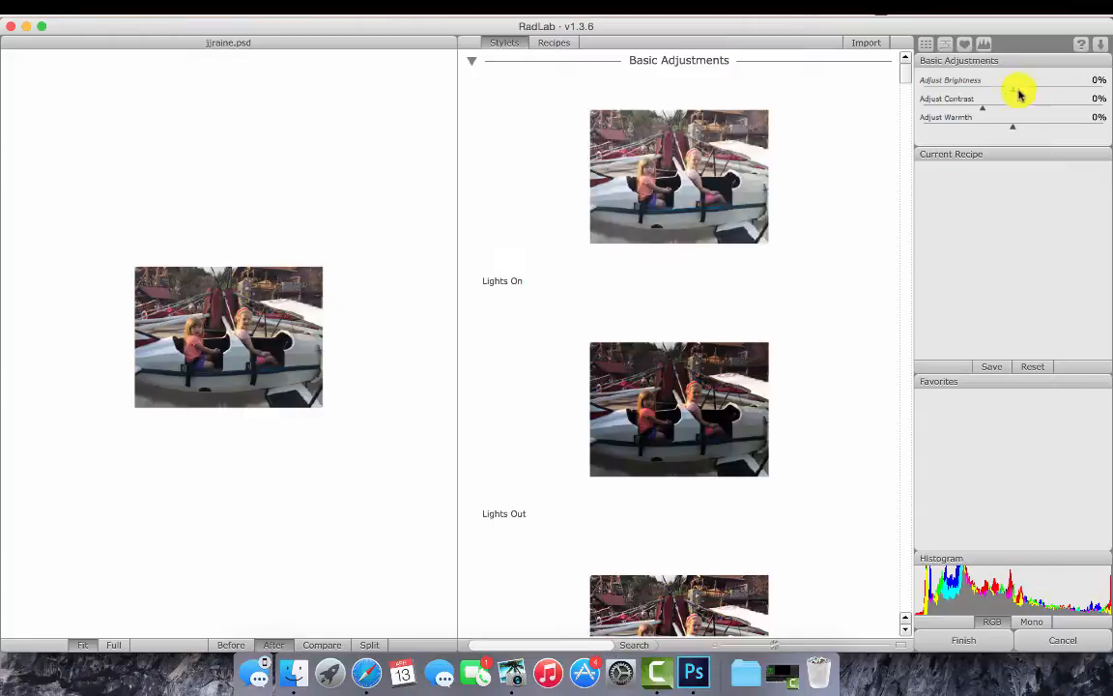
click(675, 182)
scroll(889, 212, down, 5)
click(680, 458)
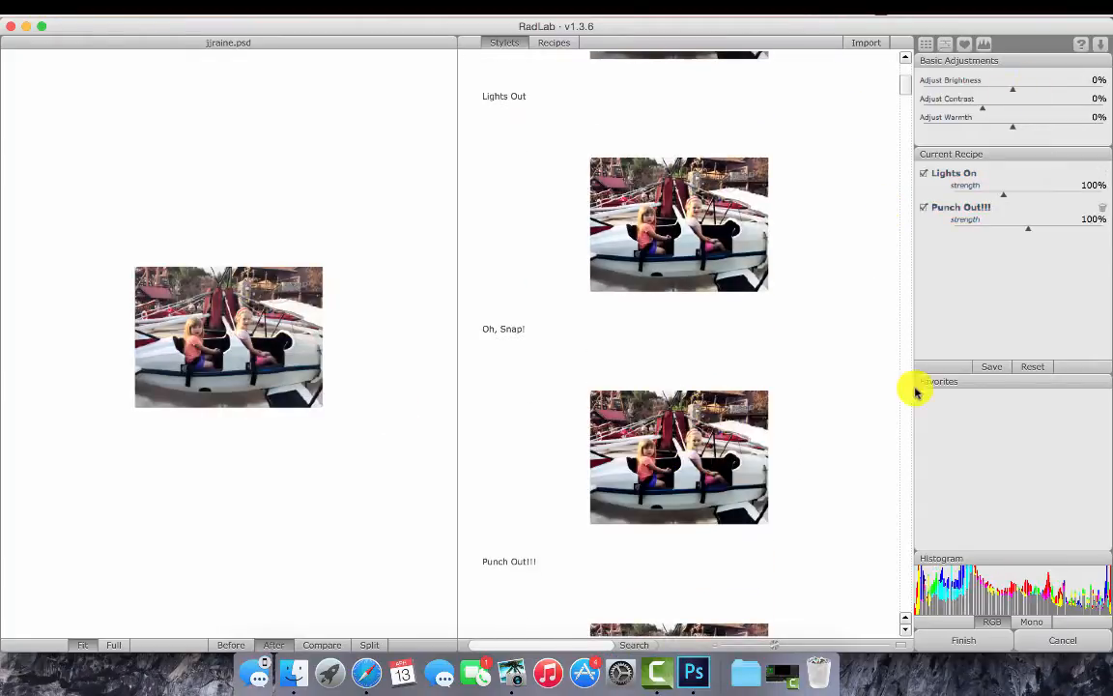
Add Go Go Saturation! at 54% strength to the rocket ride photo, raise its brightness slightly, and apply the recipe
scroll(860, 382, down, 15)
click(680, 207)
drag(1028, 262, 994, 265)
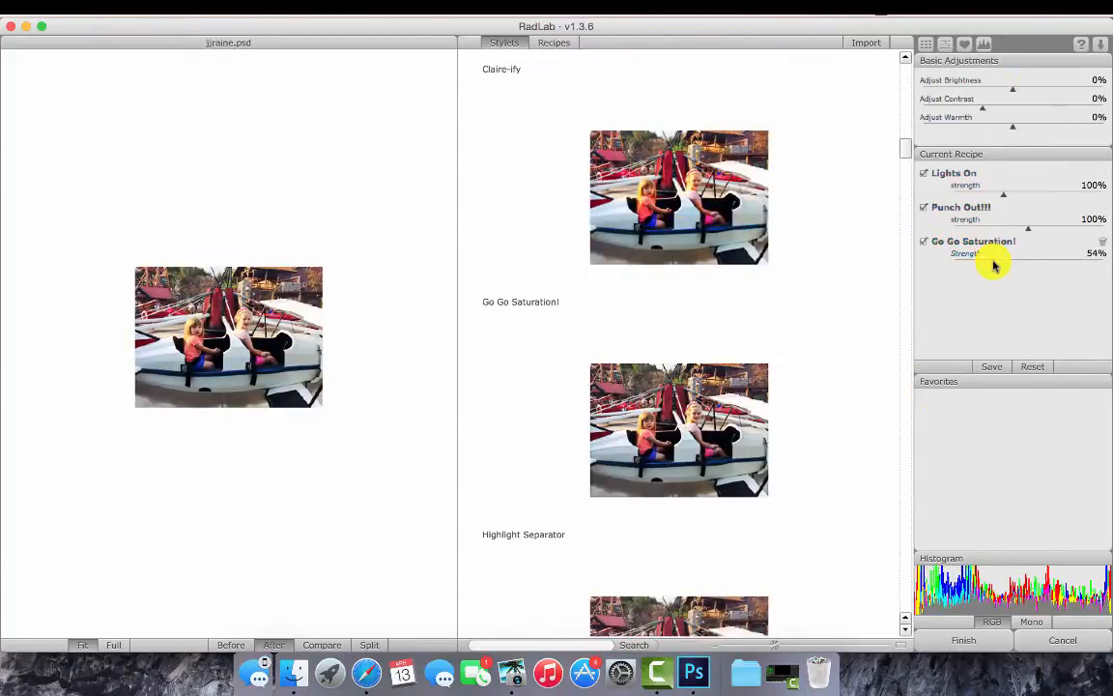
drag(1014, 91, 1019, 94)
click(963, 640)
Scale the rocket ride photo down proportionally to about 55%
click(386, 248)
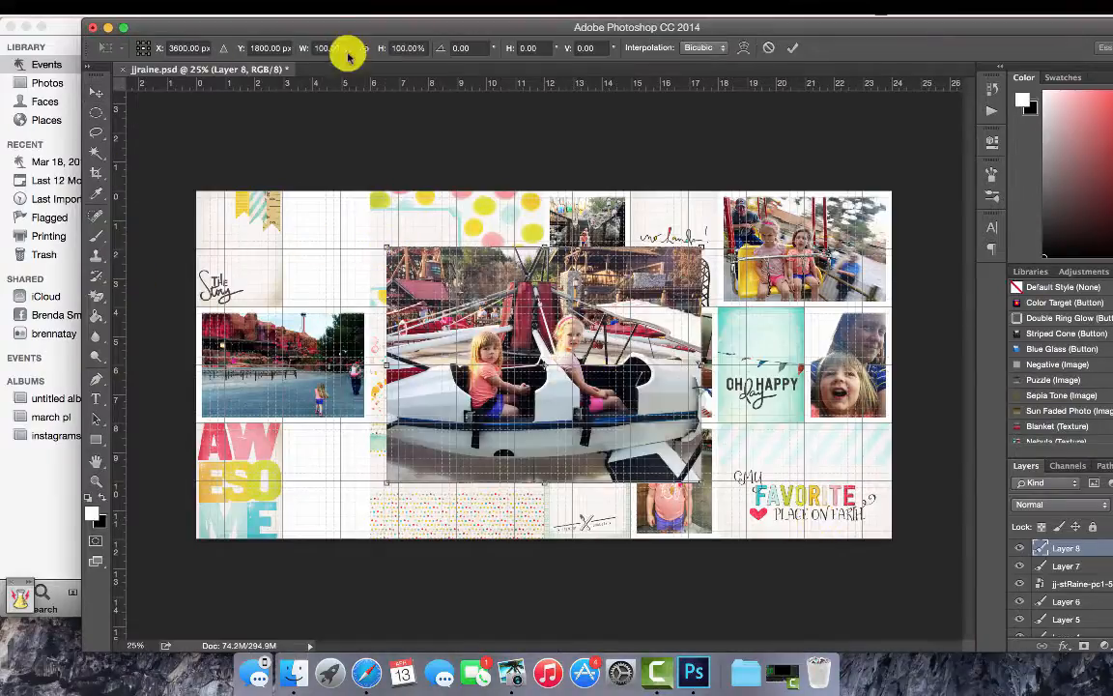
drag(385, 248, 531, 313)
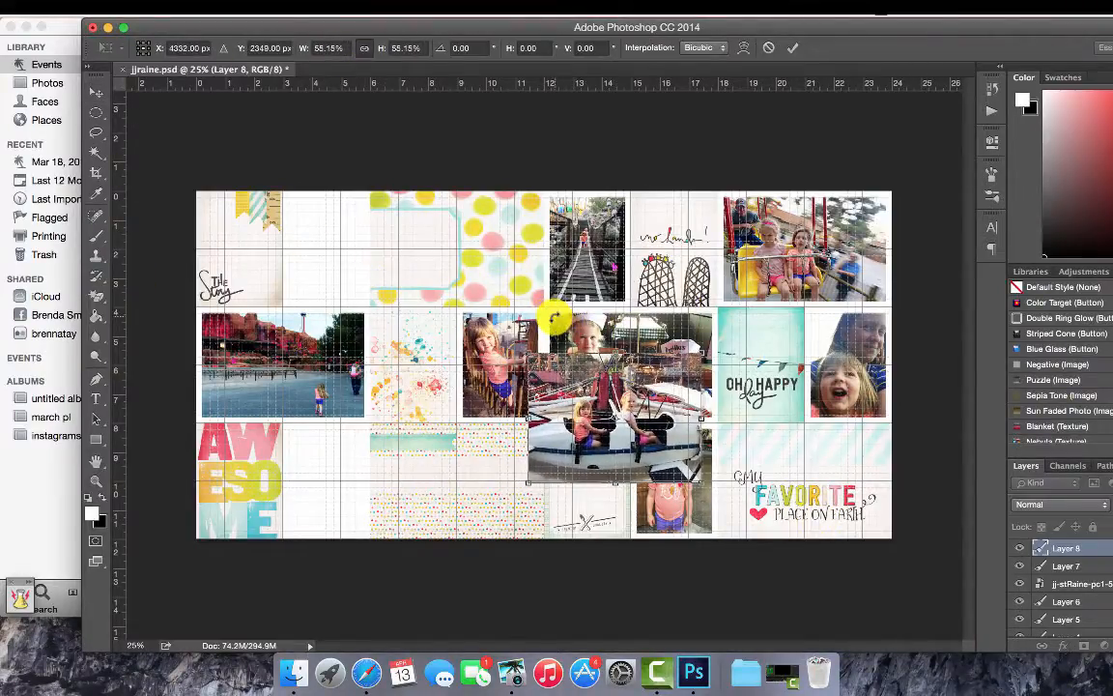
click(792, 48)
Draw a white rectangle about 6 × 4 inches in the wide bottom-row pocket and clip the rocket ride photo to it
key(u)
drag(393, 498, 534, 534)
click(95, 92)
drag(641, 412, 483, 520)
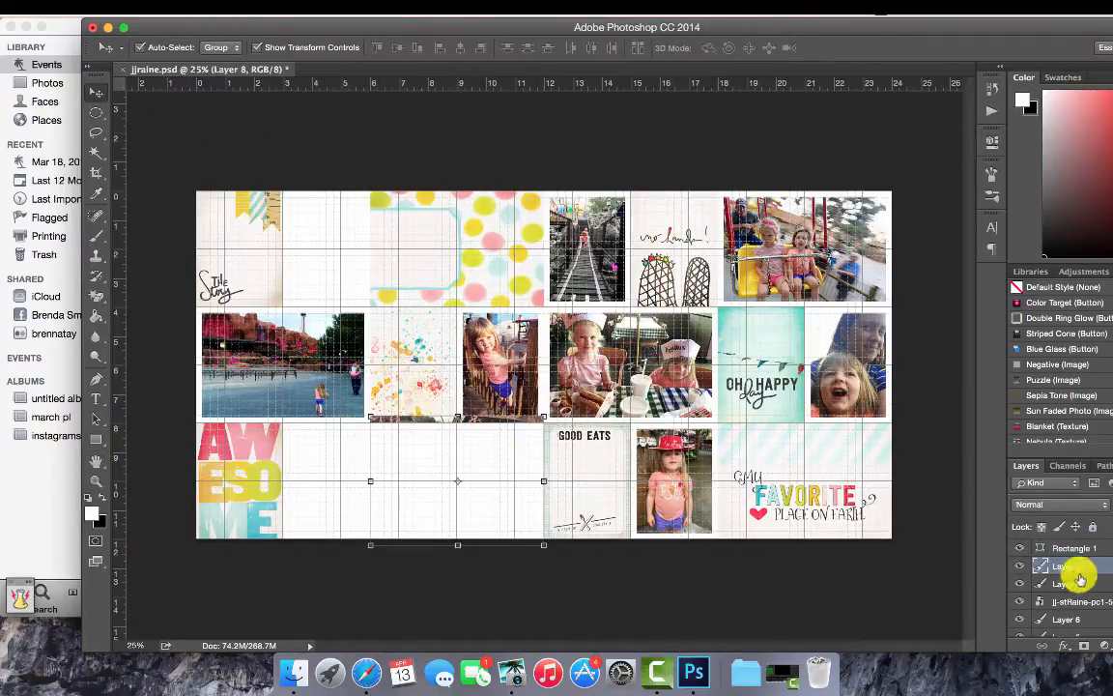
drag(1072, 570, 1069, 541)
right_click(1066, 548)
click(969, 268)
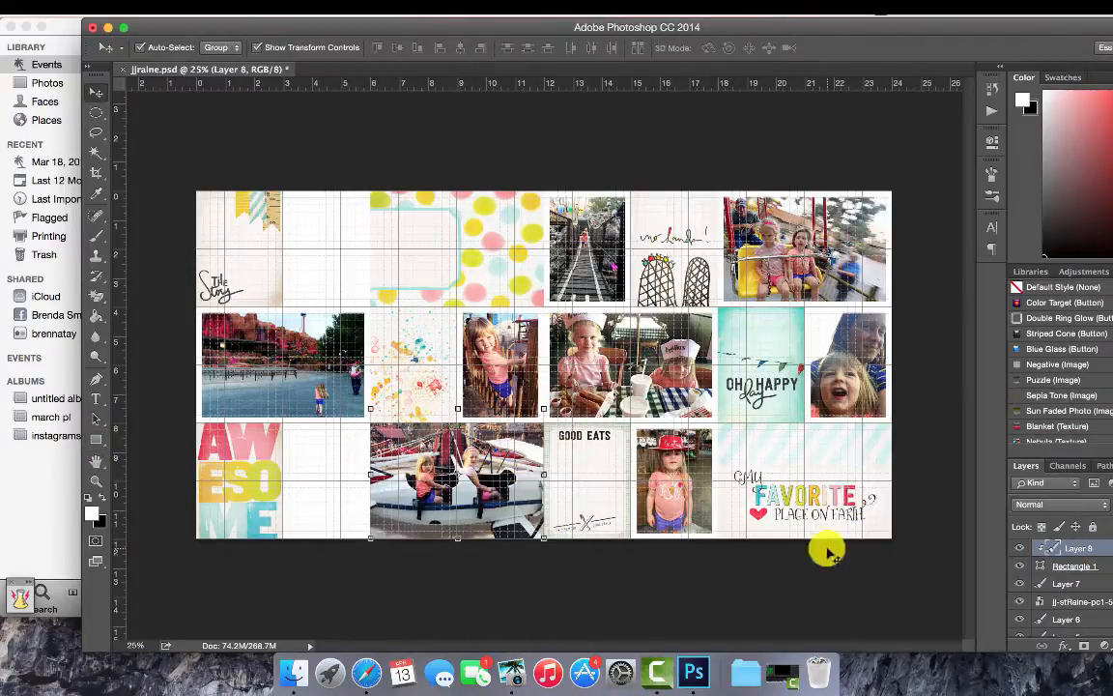
Merge the rocket ride photo with its rectangle and add a white border stroke
shift+click(1079, 565)
right_click(1079, 566)
click(935, 437)
click(155, 9)
click(201, 256)
click(606, 200)
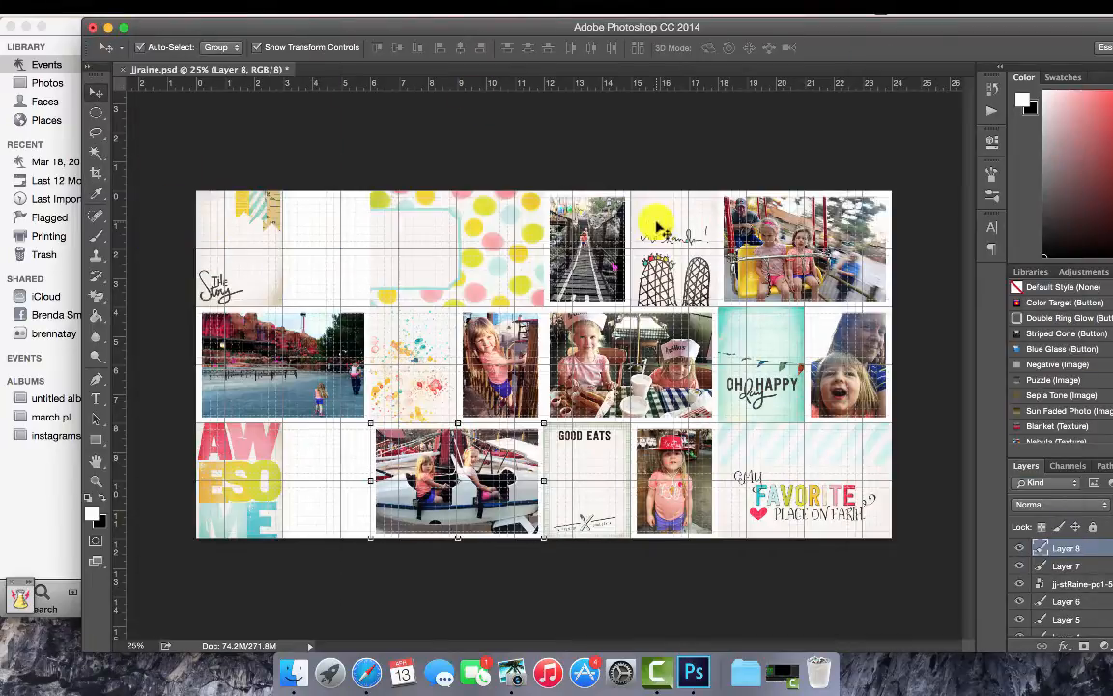
Swap the rocket ride photo with the polka-dot journal card in the top row
drag(441, 505, 346, 266)
drag(502, 534, 393, 510)
drag(1075, 629, 1076, 557)
drag(398, 464, 506, 486)
drag(342, 272, 437, 267)
Bring in the staircase photo from iPhoto and add Lights On at 55% and Punch Out!!! at 100% strength in RadLab
click(474, 672)
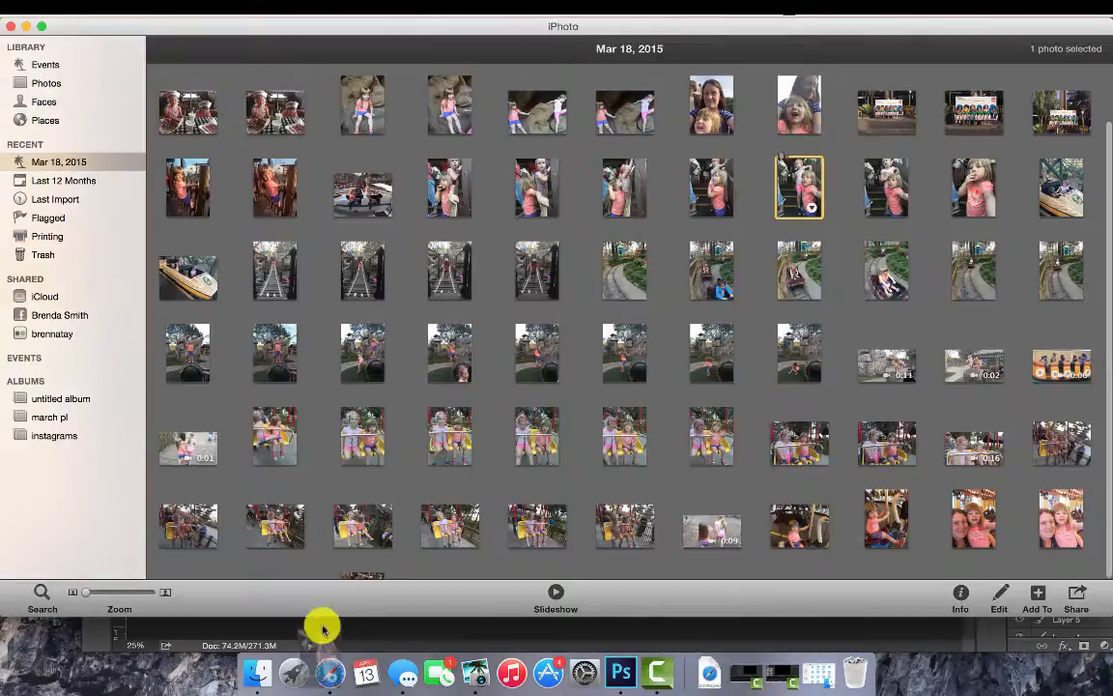
click(322, 629)
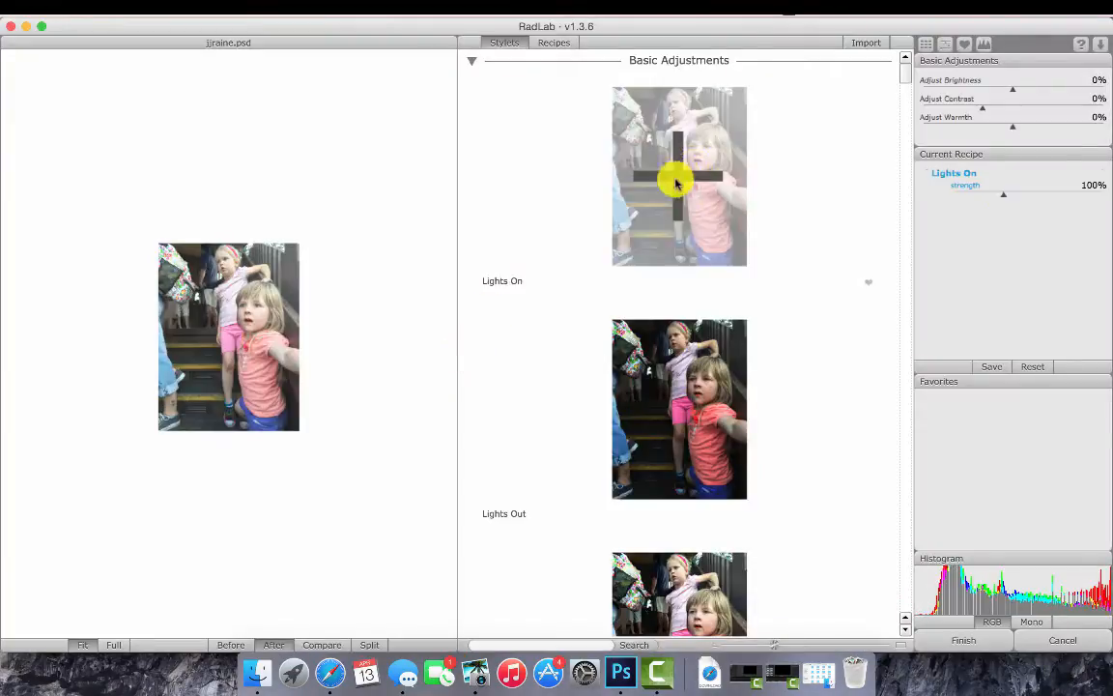
click(676, 184)
drag(1003, 196, 981, 201)
scroll(857, 223, down, 5)
click(679, 401)
scroll(860, 314, down, 5)
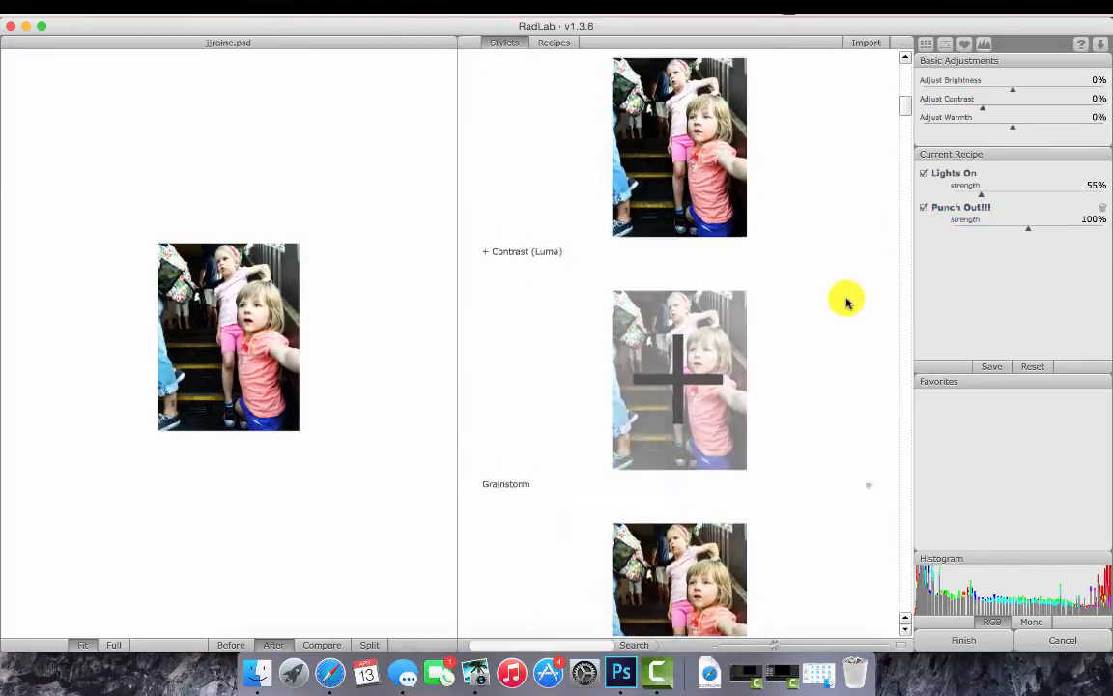
Add Go Go Saturation! at 48% strength to the staircase photo and apply the recipe
scroll(845, 300, down, 5)
click(735, 356)
drag(1028, 261, 987, 263)
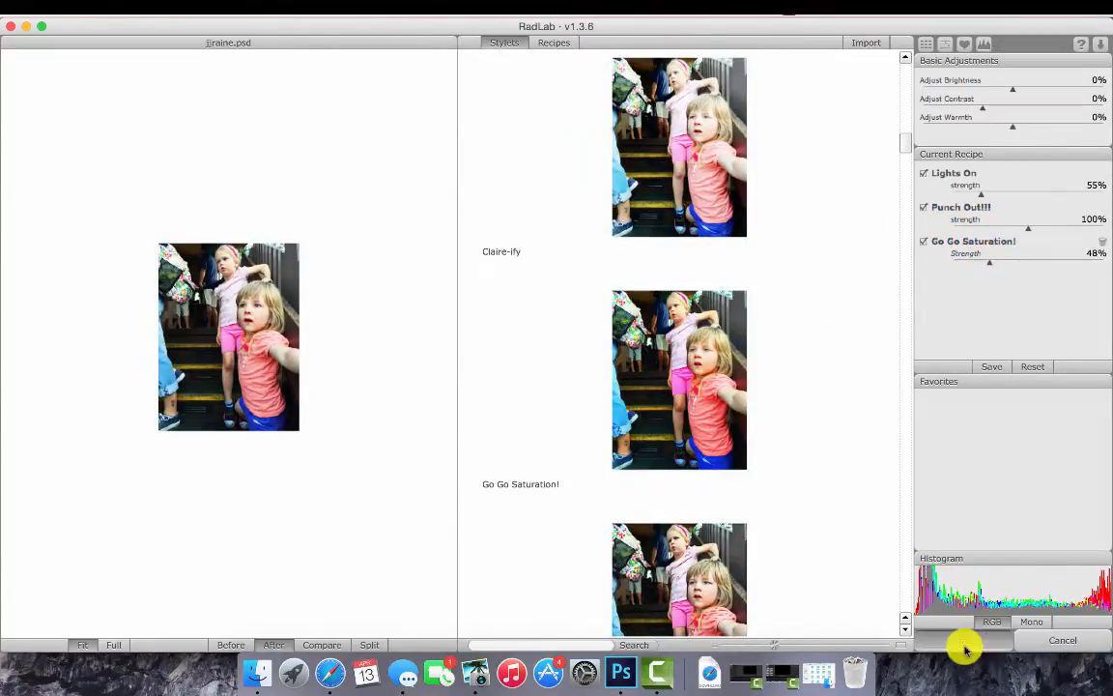
click(966, 646)
Scale the staircase photo down with its proportions linked so it roughly fits a 3 × 4 inch pocket
click(96, 92)
drag(427, 207, 587, 317)
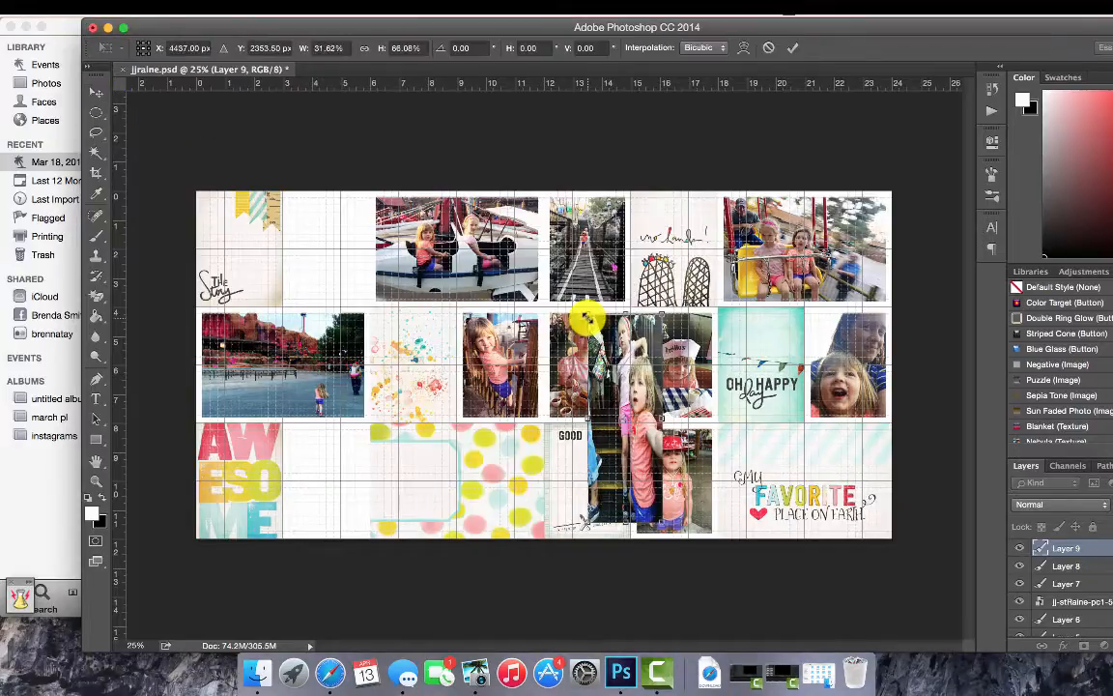
key(super+z)
click(364, 48)
drag(426, 207, 586, 395)
key(Return)
Draw a white rectangle in the empty pocket beside the AWESOME card and clip the staircase photo to it
click(96, 439)
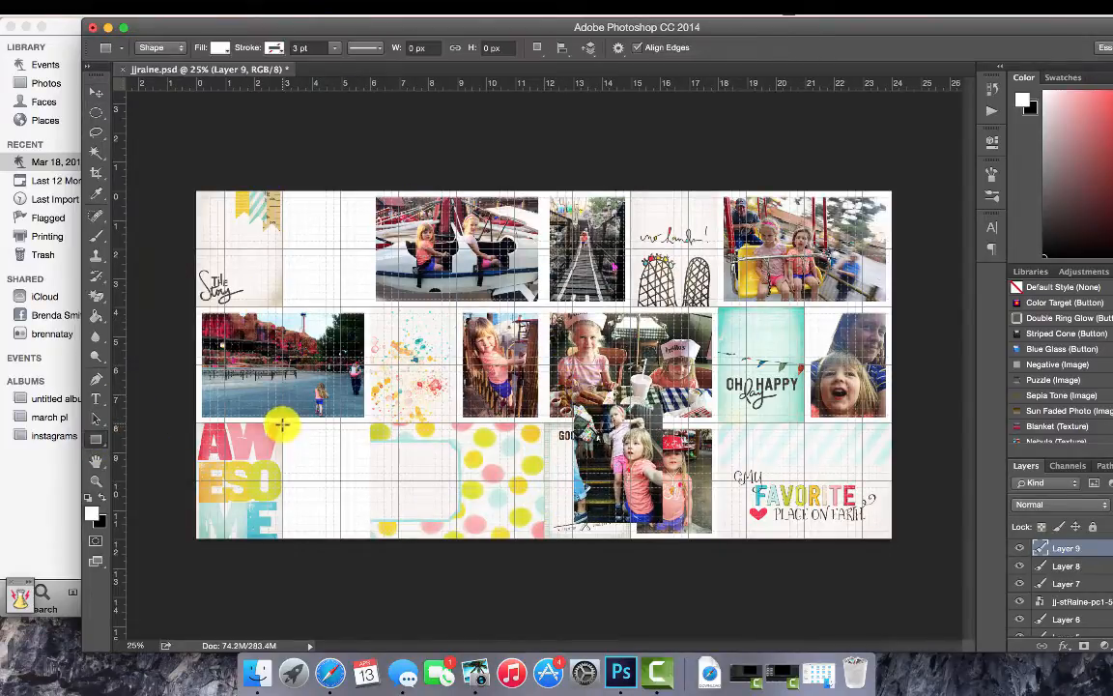
drag(432, 578, 370, 537)
click(95, 94)
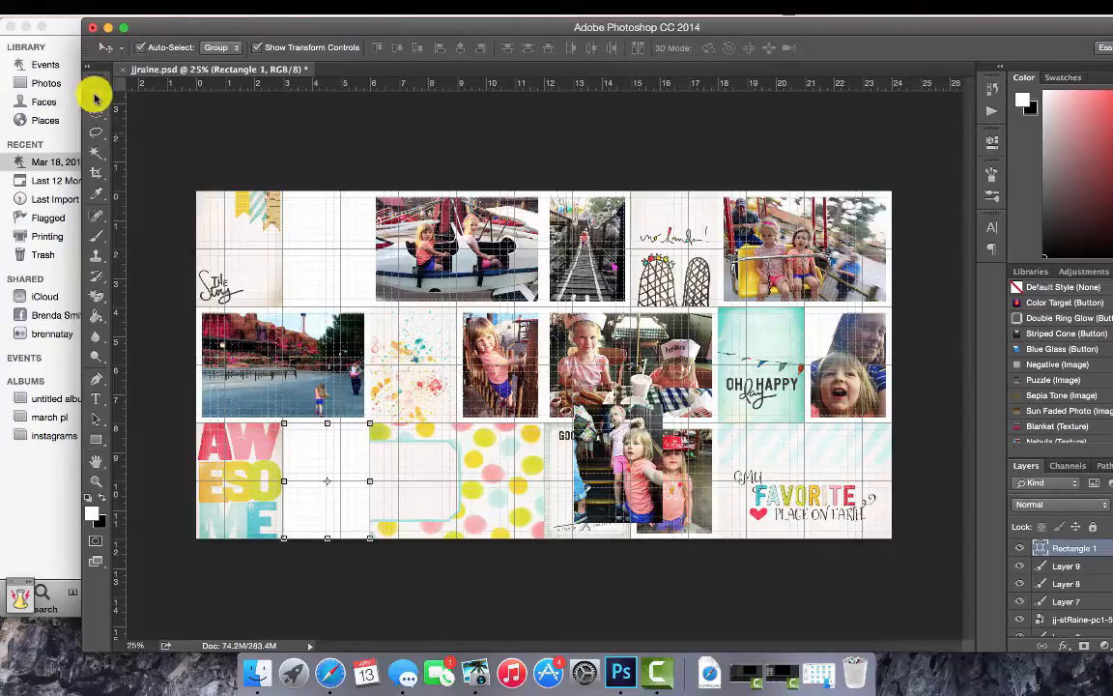
drag(1050, 563, 1042, 541)
drag(635, 431, 343, 450)
right_click(1082, 555)
click(956, 265)
Merge the staircase photo with its rectangle and add a white border stroke
drag(901, 26, 859, 26)
right_click(1031, 571)
click(914, 437)
click(144, 6)
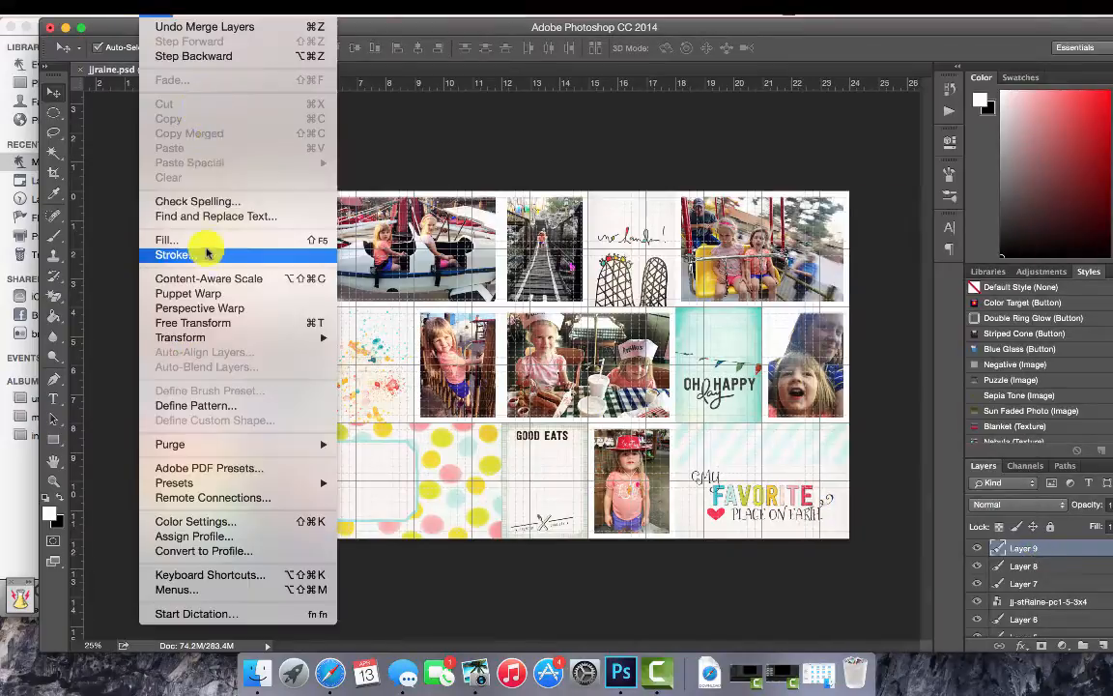
click(209, 248)
click(657, 218)
Move the Story card one pocket to the right and draw a 900 × 1200 px white rectangle in the first top-row pocket
key(v)
drag(211, 261, 296, 261)
click(58, 426)
drag(175, 230, 240, 307)
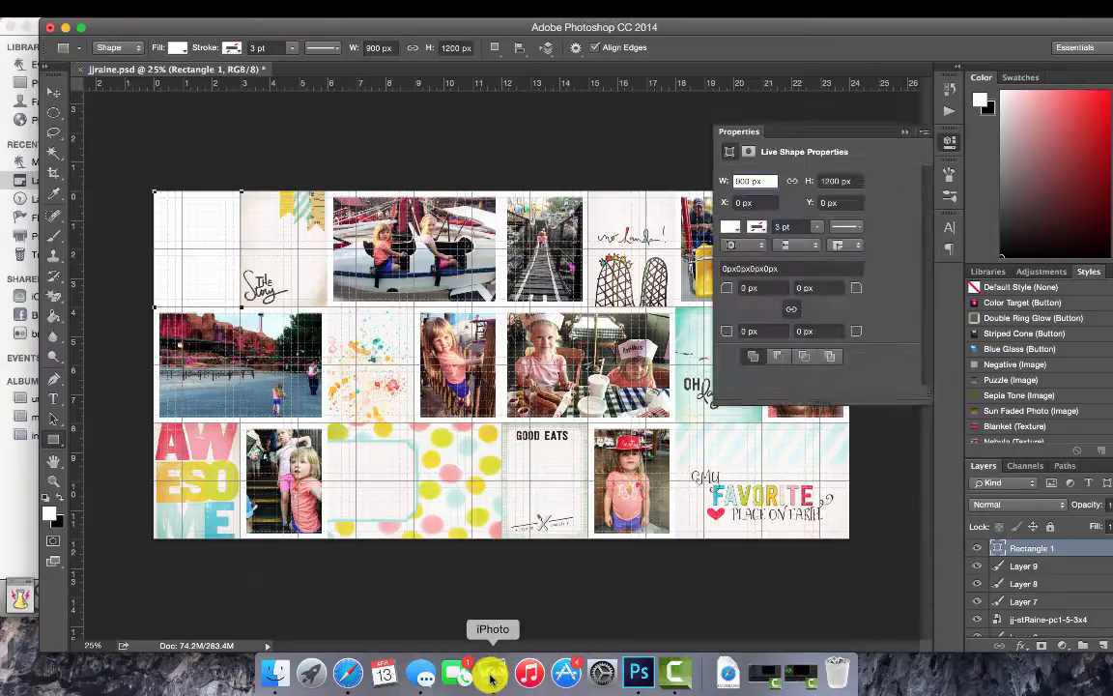
Bring in the photo of two smiling girls from iPhoto, set warmth to -15%, and add Lights On at reduced strength in RadLab
click(491, 675)
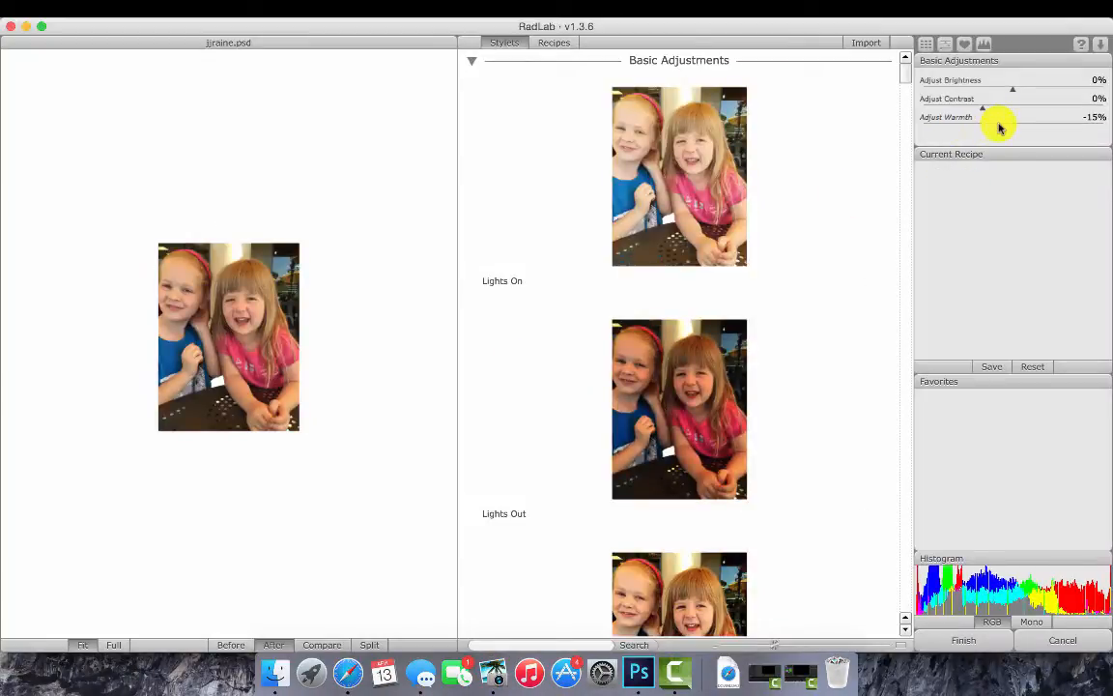
click(860, 133)
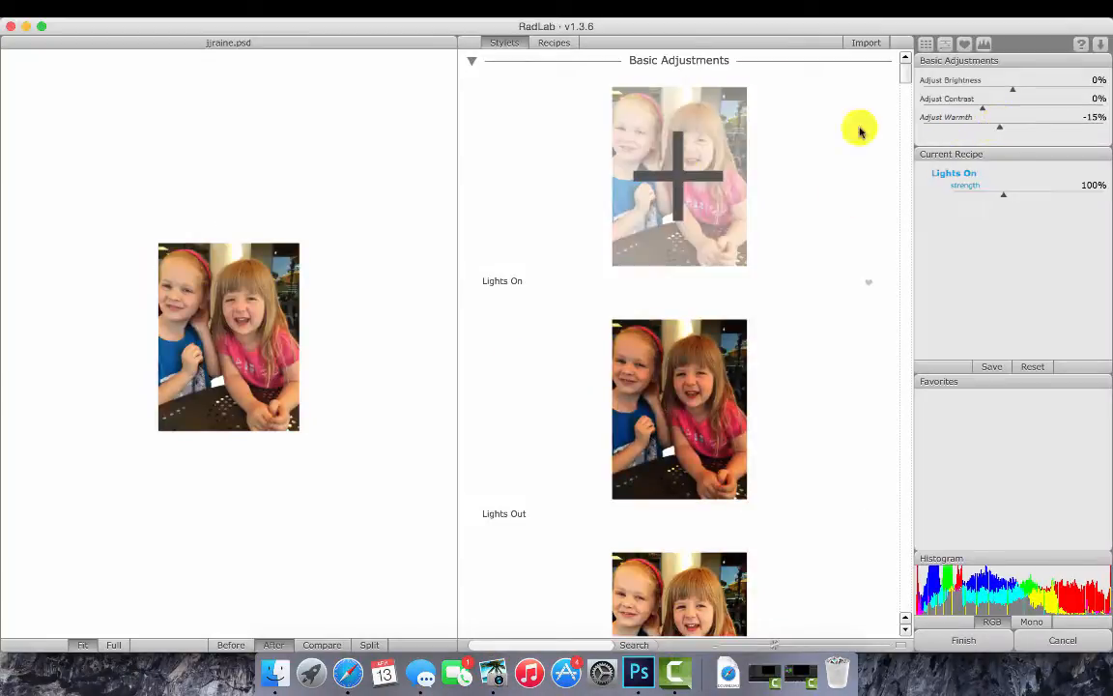
drag(1003, 196, 990, 201)
scroll(757, 306, down, 10)
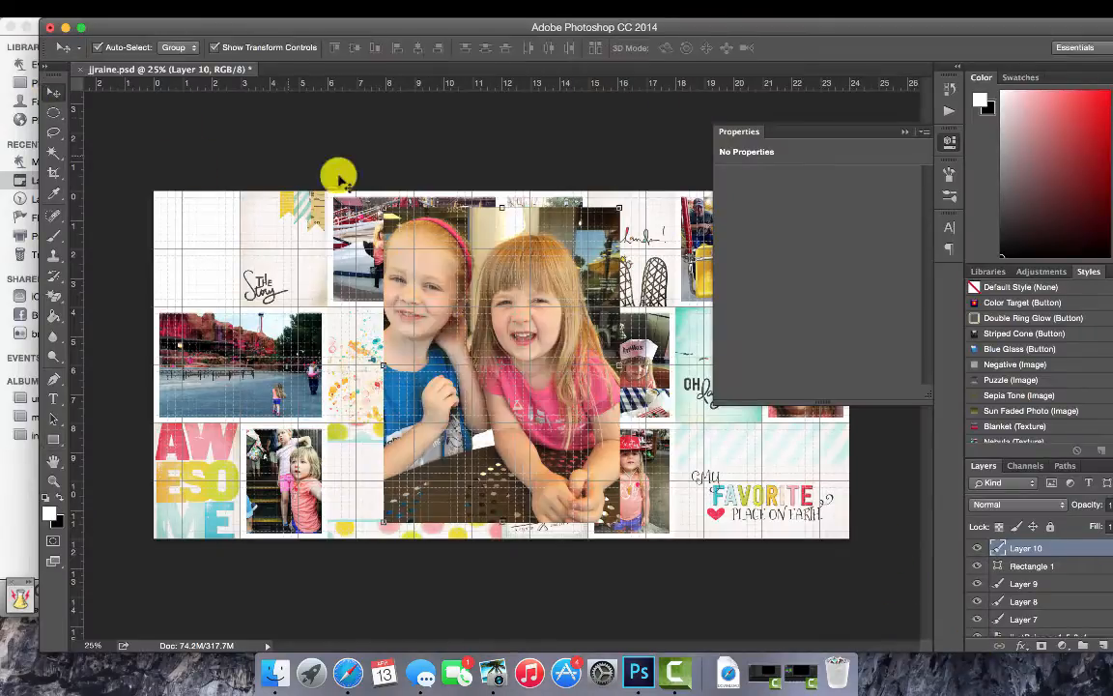
Scale the smiling girls photo to about 37.5%, move it over the first pocket's white rectangle, and clip it to that shape
drag(339, 177, 536, 341)
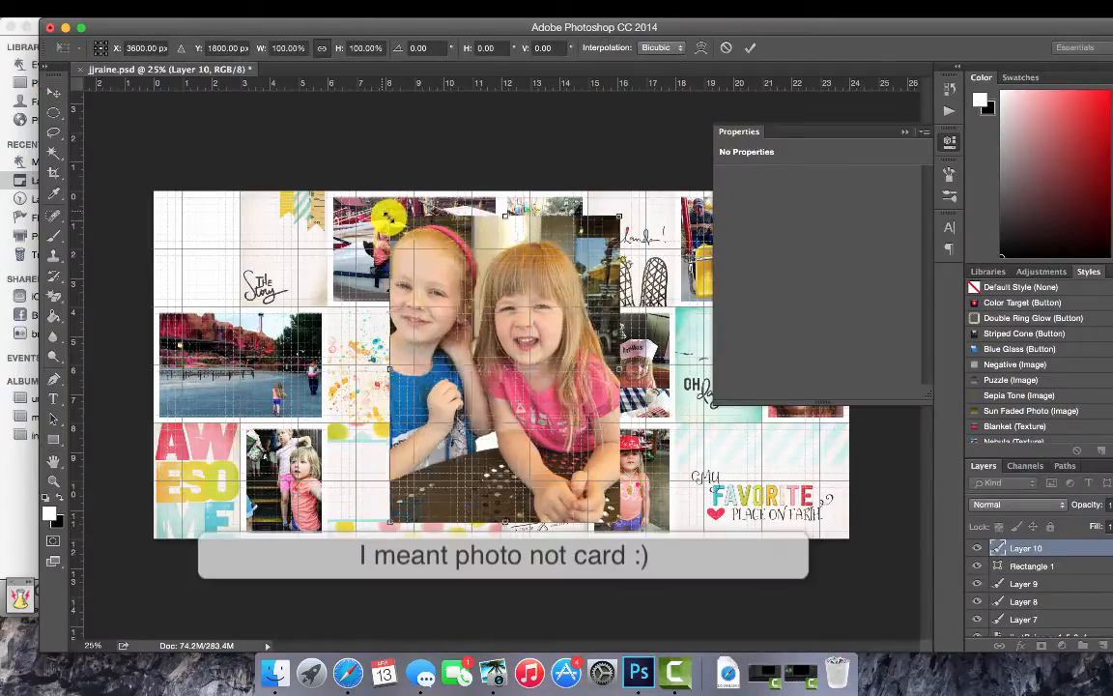
drag(383, 205, 541, 396)
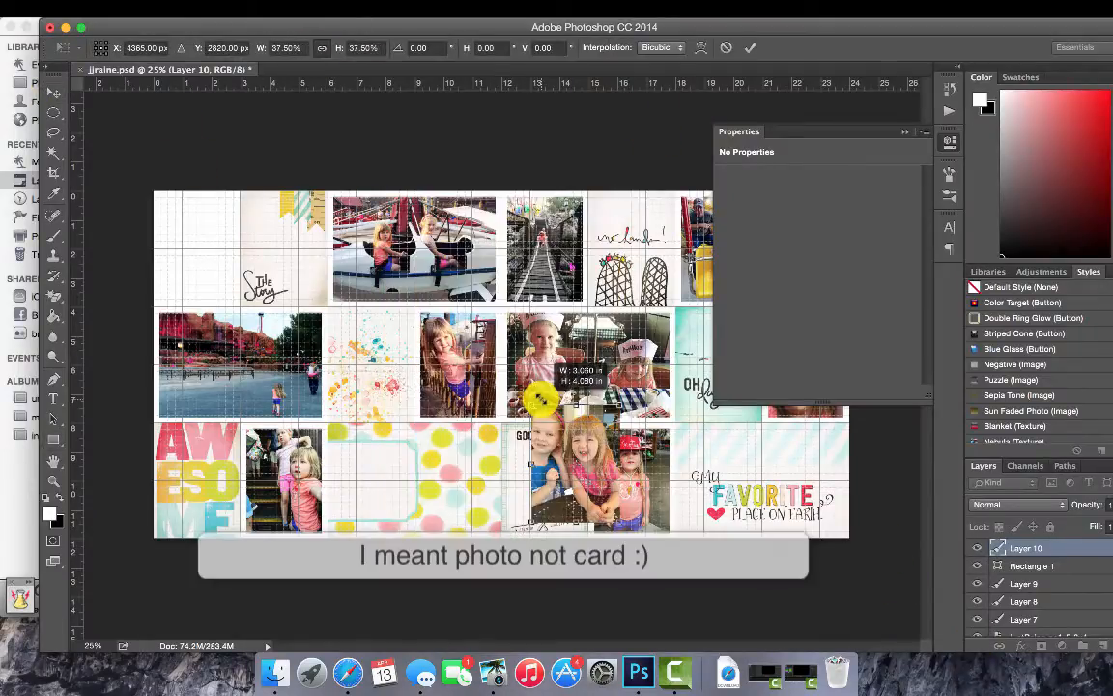
click(749, 48)
drag(575, 479, 204, 268)
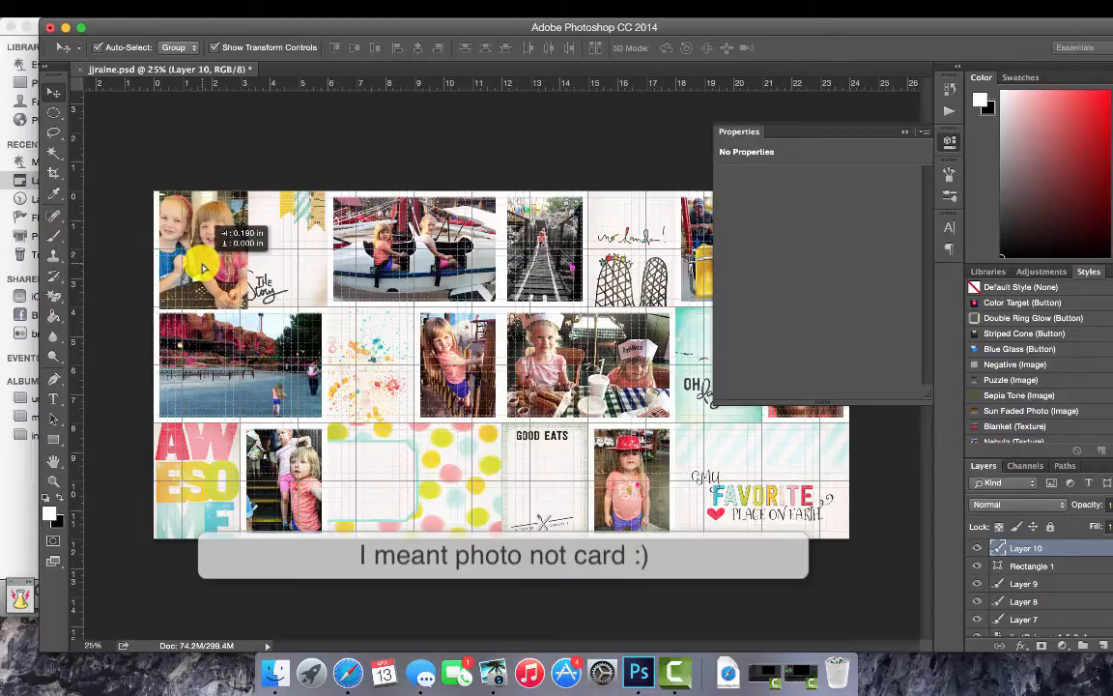
right_click(1033, 553)
click(918, 261)
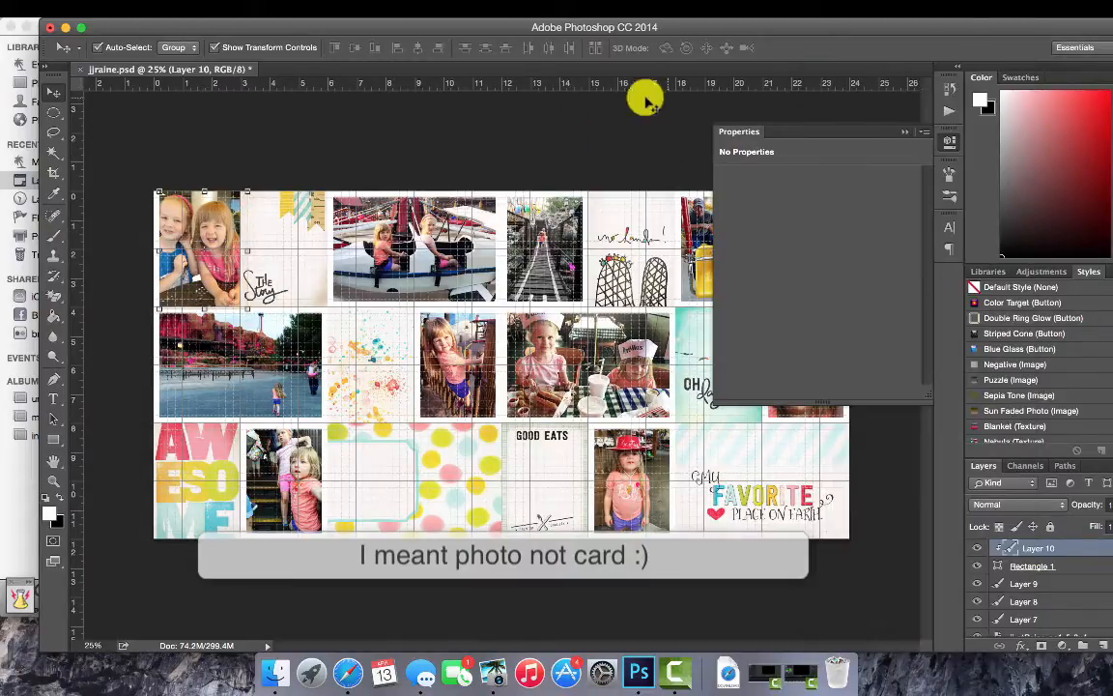
Merge the smiling girls photo with its rectangle and add a white border stroke
click(1041, 570)
right_click(1040, 570)
click(839, 409)
click(137, 8)
click(222, 257)
click(604, 191)
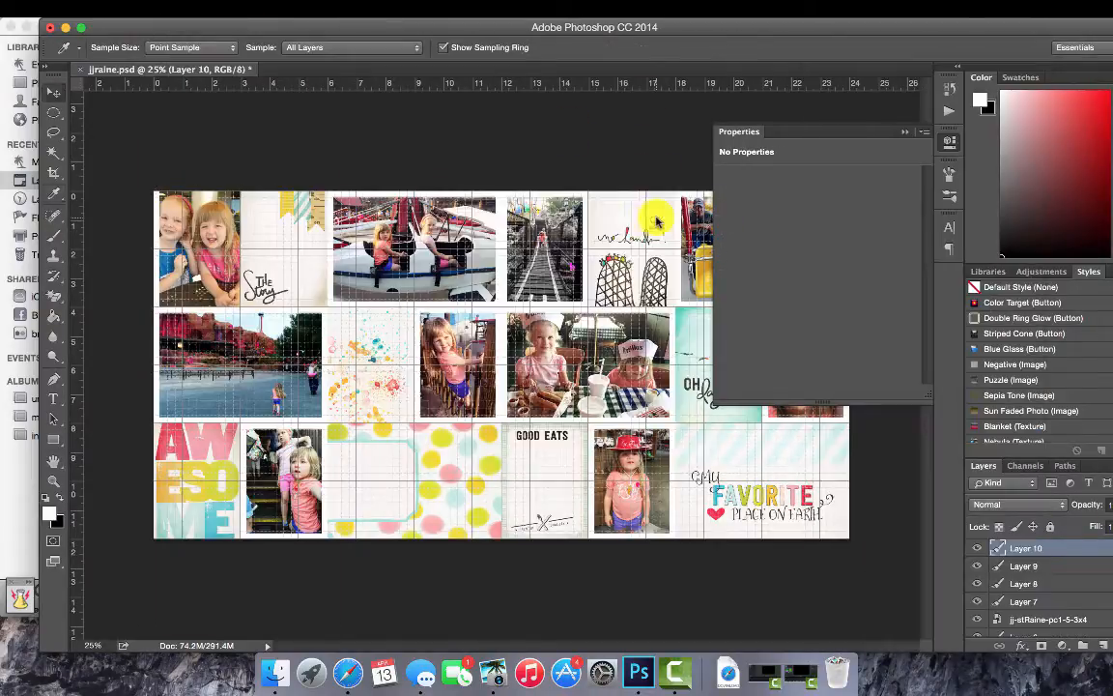
click(476, 126)
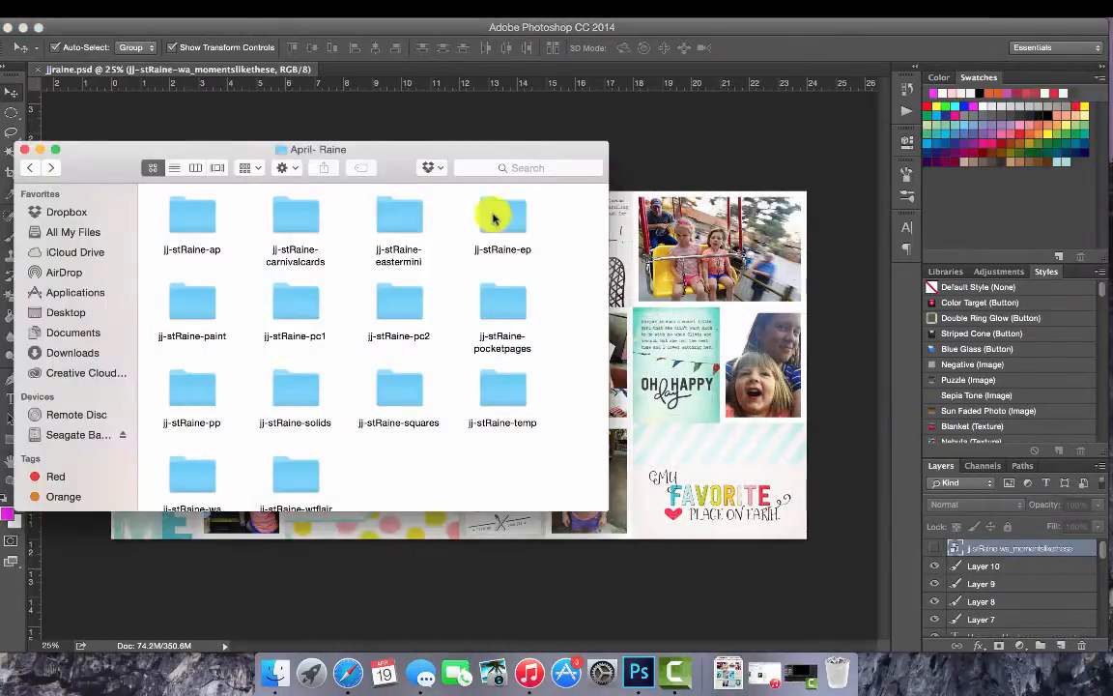
Place the jj-stRaine-wa-hellosunshine element from the jj-stRaine-ep folder on the polka-dot card in the bottom row
double_click(492, 218)
scroll(416, 307, down, 10)
click(499, 261)
drag(499, 261, 660, 422)
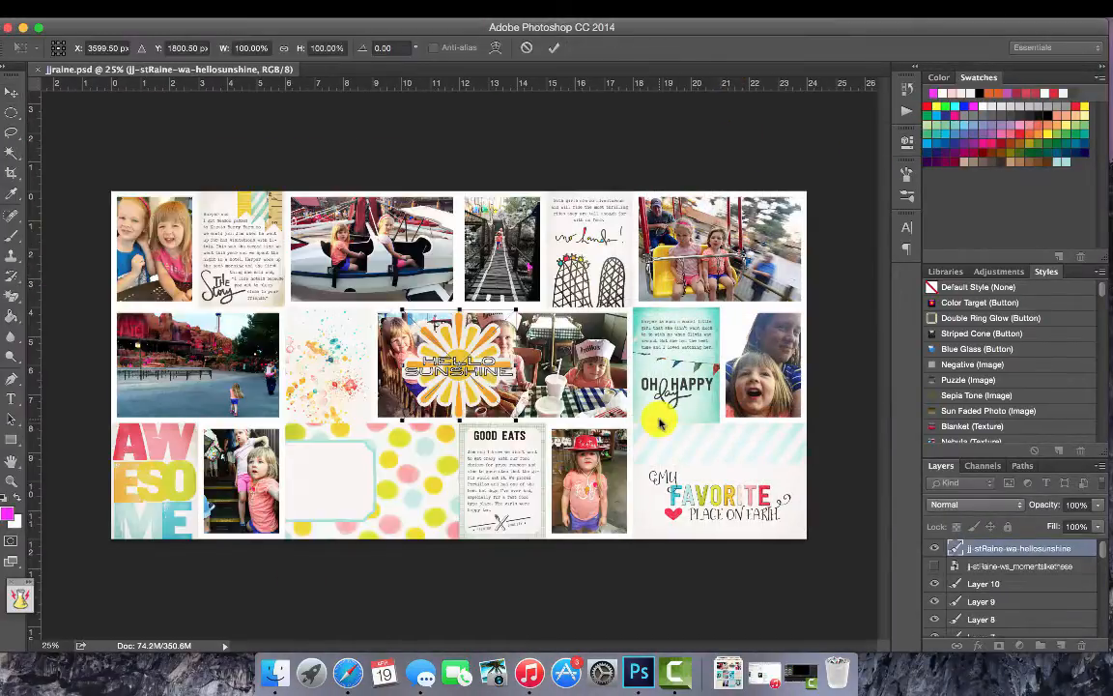
key(Return)
drag(442, 344, 392, 467)
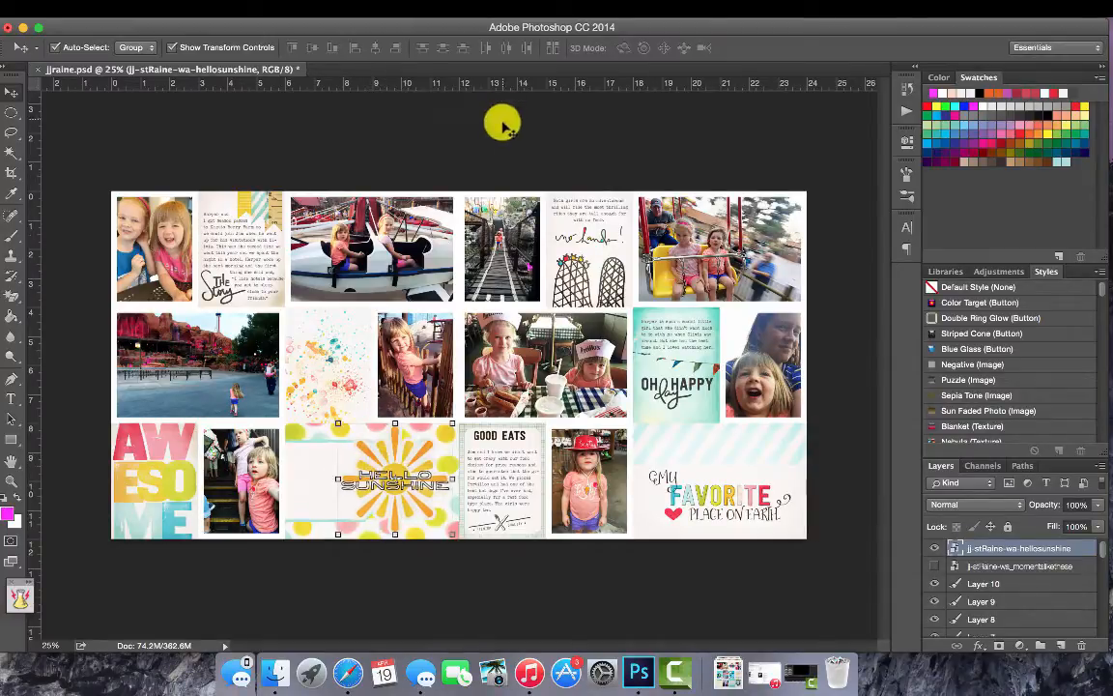
Place the jj-stRaine-stickers-chevrons1 sticker above the park photo's layer and move it onto the lower part of that photo
click(323, 469)
click(196, 354)
click(275, 671)
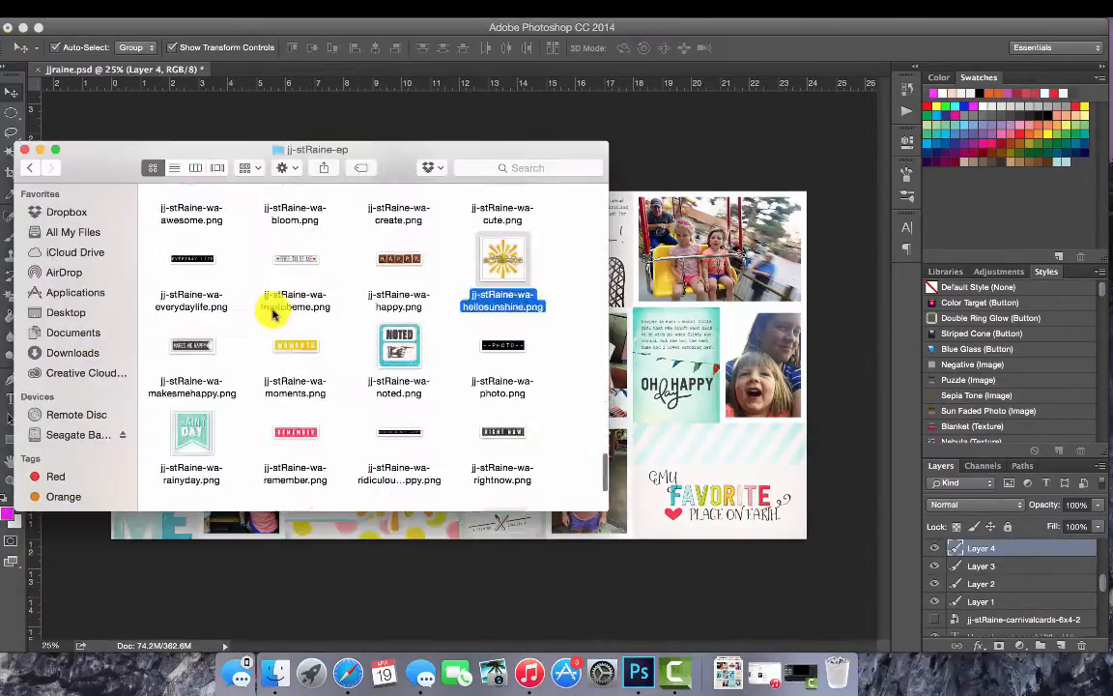
scroll(274, 316, up, 10)
drag(214, 313, 467, 333)
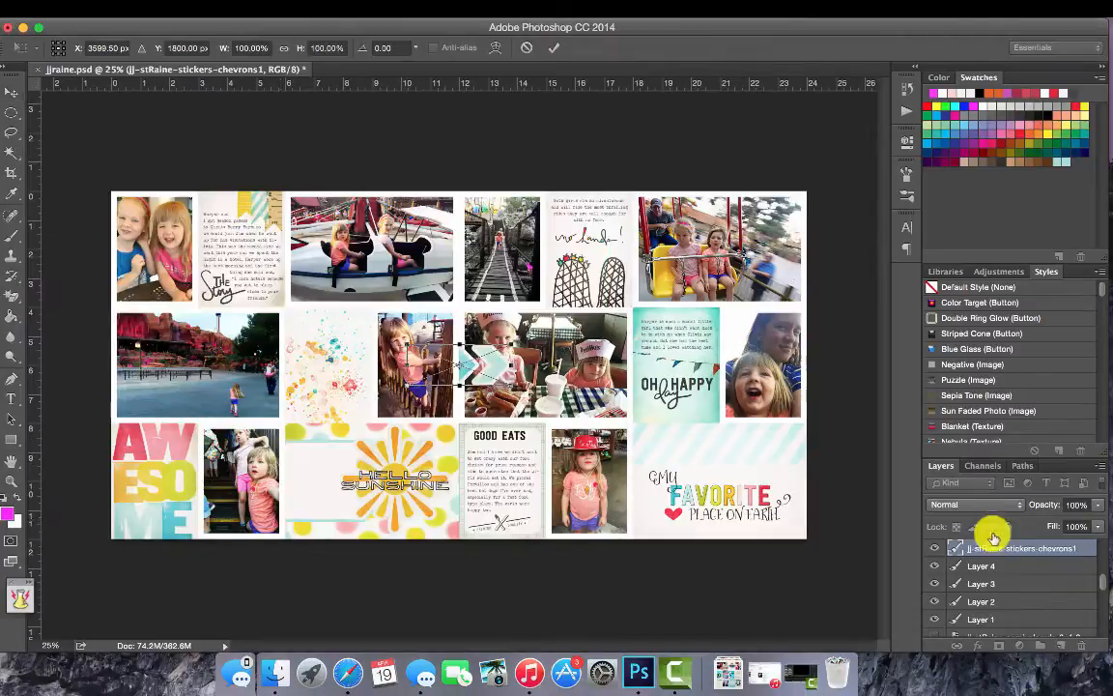
key(Return)
drag(491, 372, 158, 379)
click(549, 48)
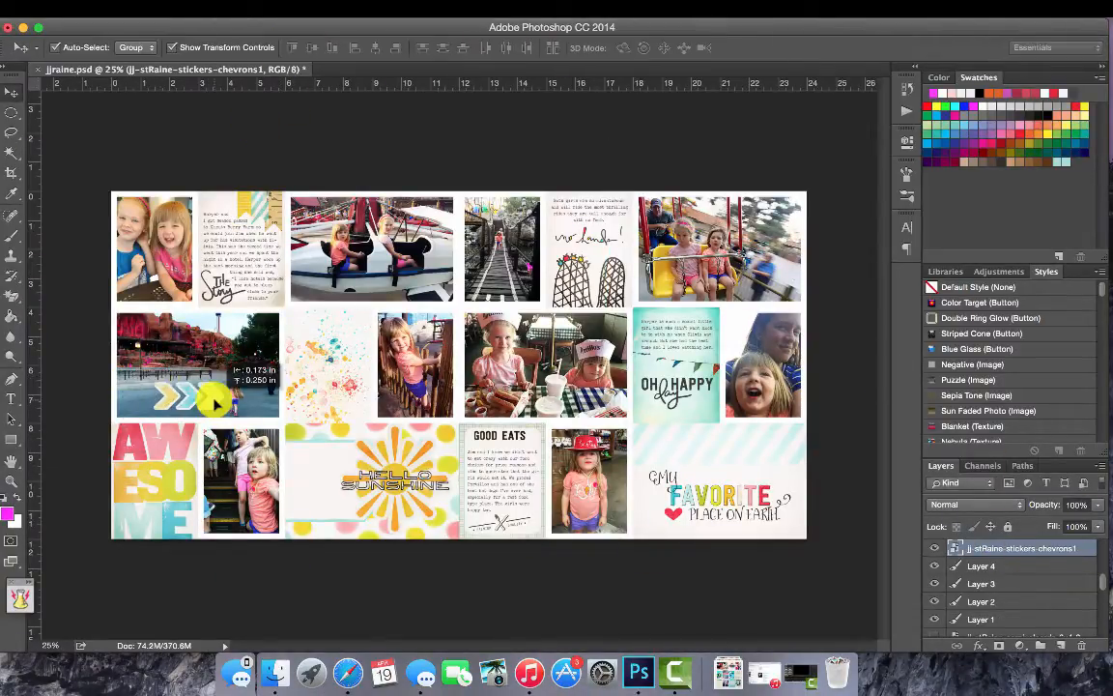
Place the jj-stRaine-wa-ridiculouslyhappy label on the park photo and scale it down slightly
click(275, 673)
scroll(306, 289, down, 5)
scroll(310, 287, up, 4)
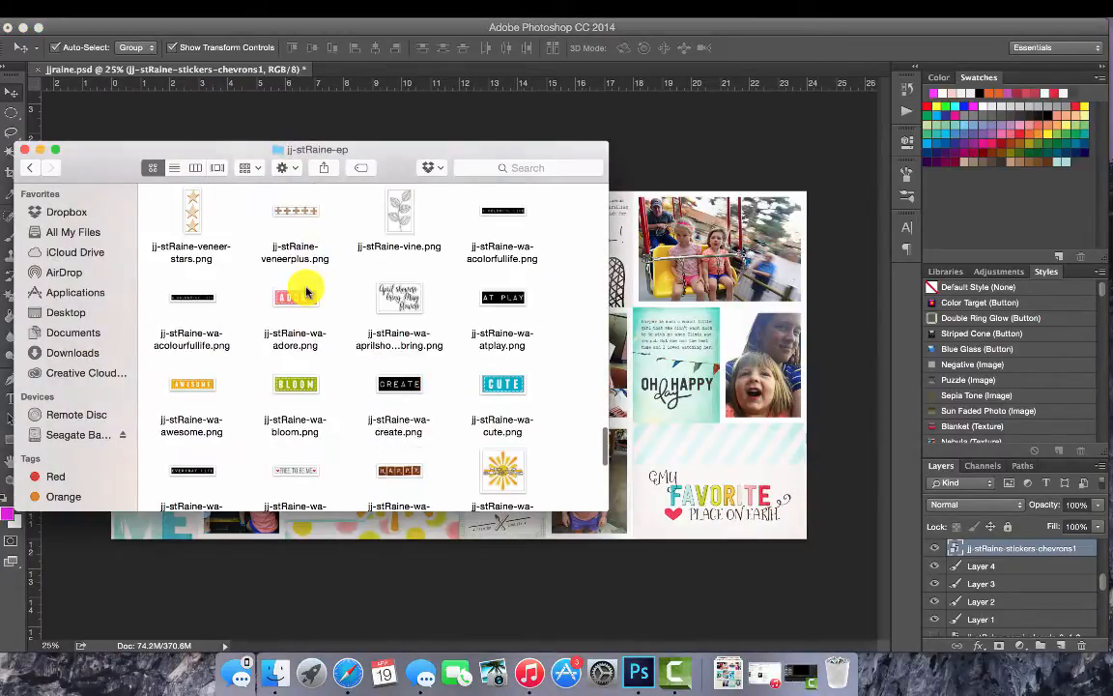
scroll(310, 288, down, 10)
drag(399, 285, 254, 361)
key(Return)
key(super+t)
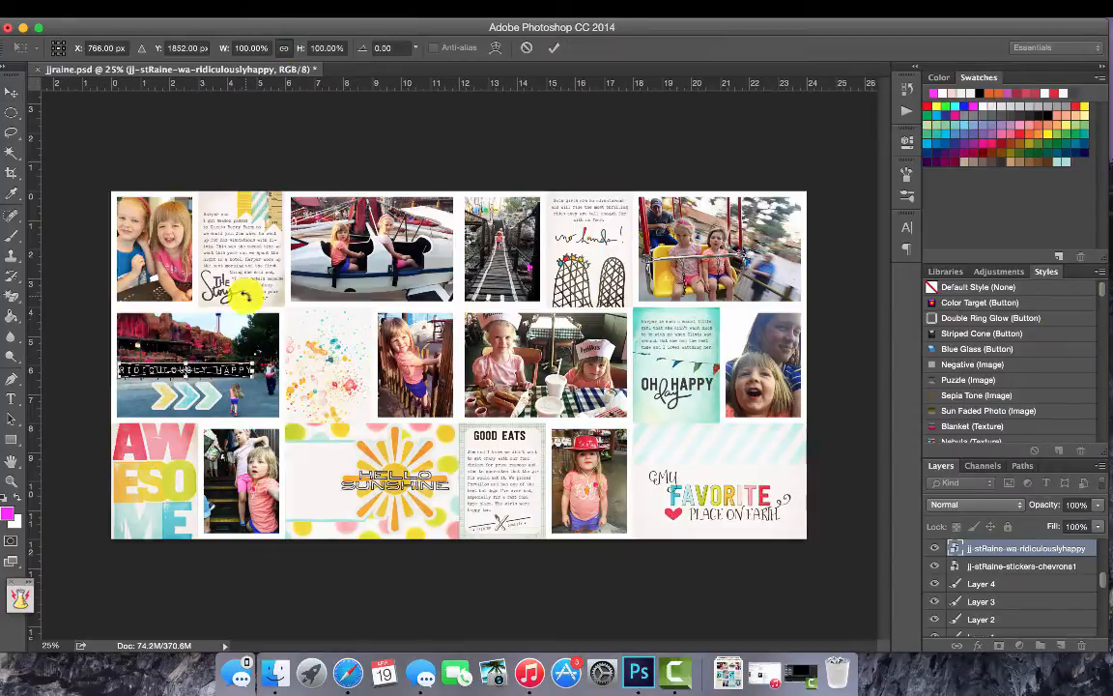
key(Return)
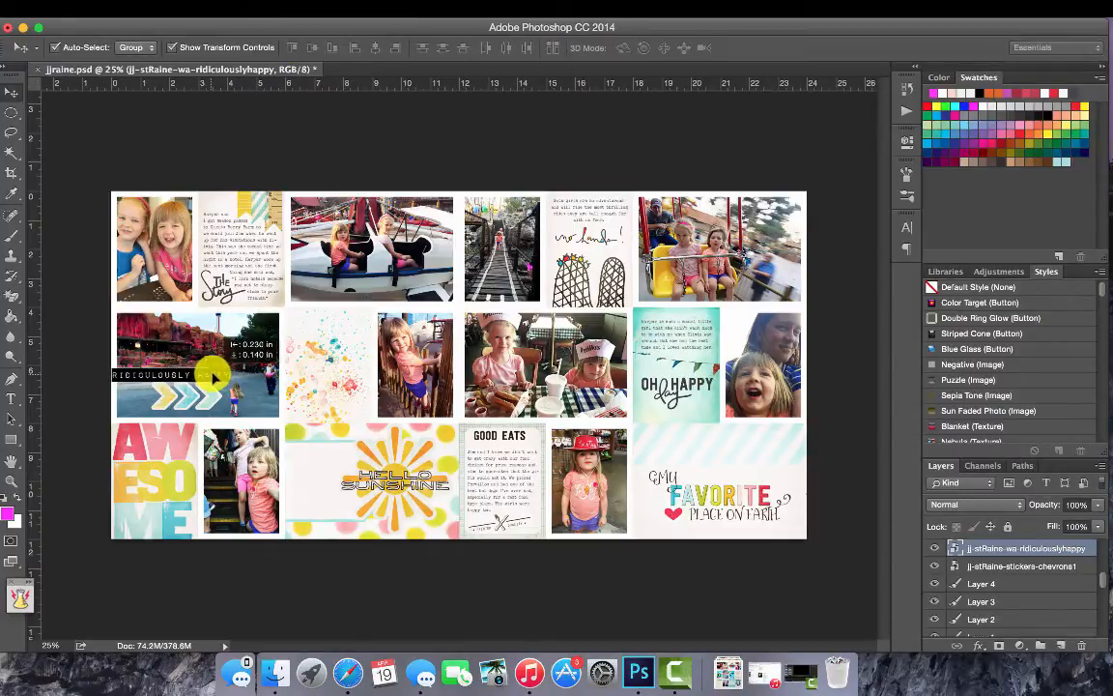
Fine-tune the Ridiculously Happy label's position at the park photo's left edge, just above the chevrons
drag(215, 377, 214, 378)
click(213, 393)
click(554, 48)
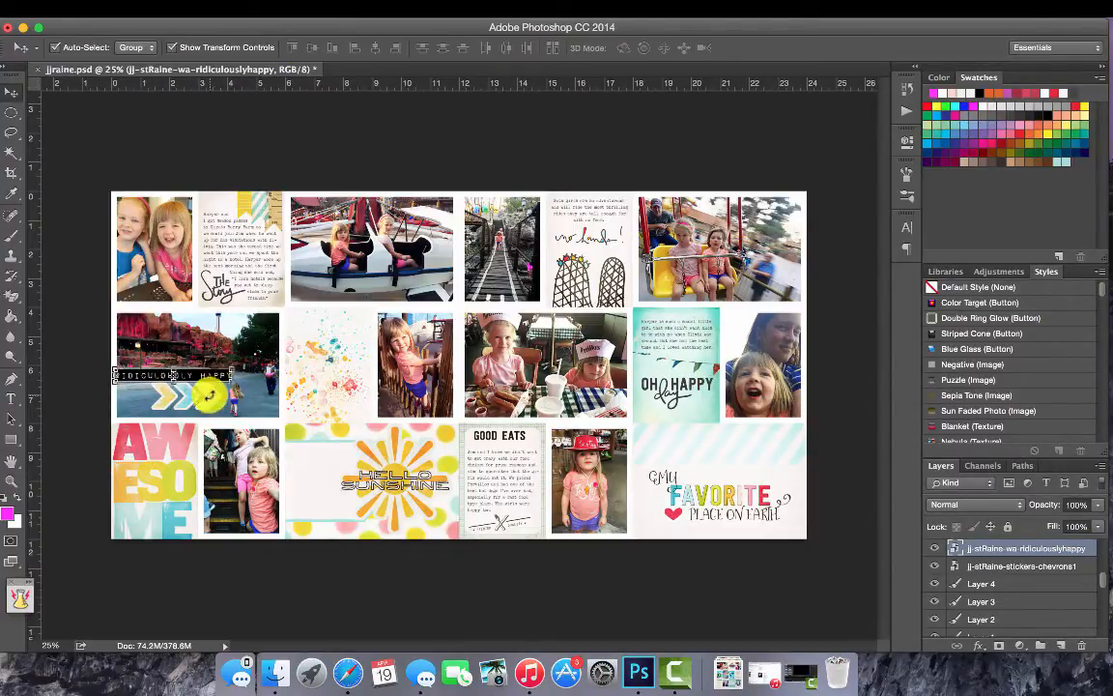
click(211, 390)
click(554, 48)
click(521, 106)
Reorder the chevrons layer above the Ridiculously Happy label and nudge the chevrons into place beneath the wording
click(208, 395)
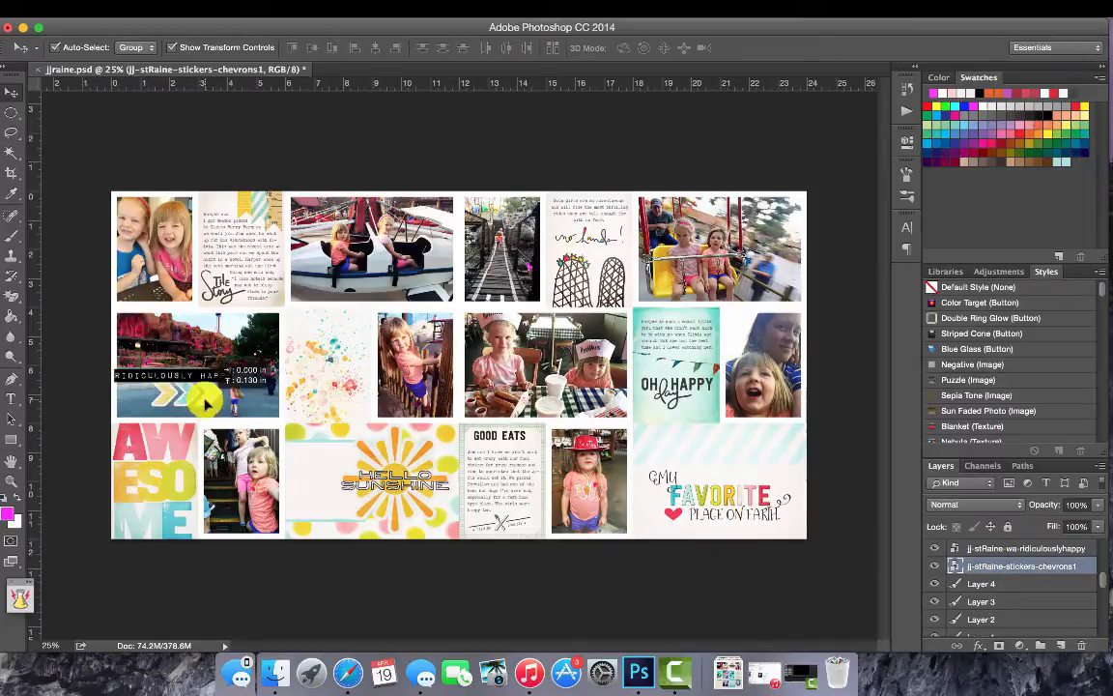
drag(1046, 569, 1038, 542)
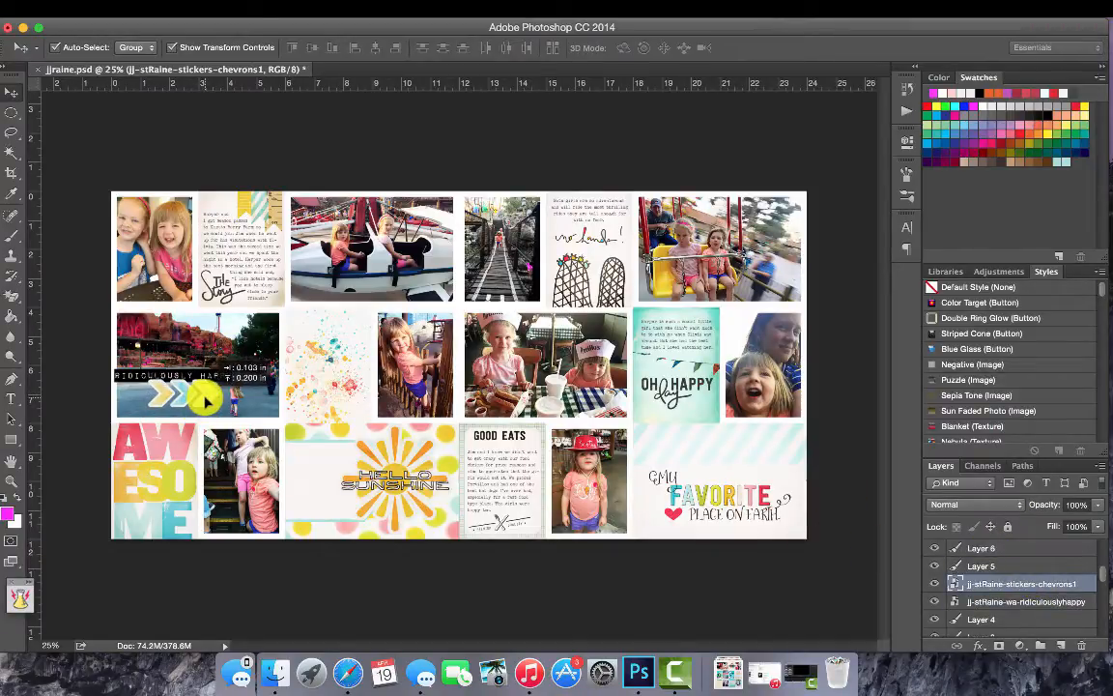
drag(205, 399, 206, 397)
click(269, 114)
Place the jj-stRaine-wa_stamp-dowhatyoulove word art from the jj-stRaine-wa folder and move it onto the paint-splatter card
click(275, 672)
click(30, 168)
double_click(170, 472)
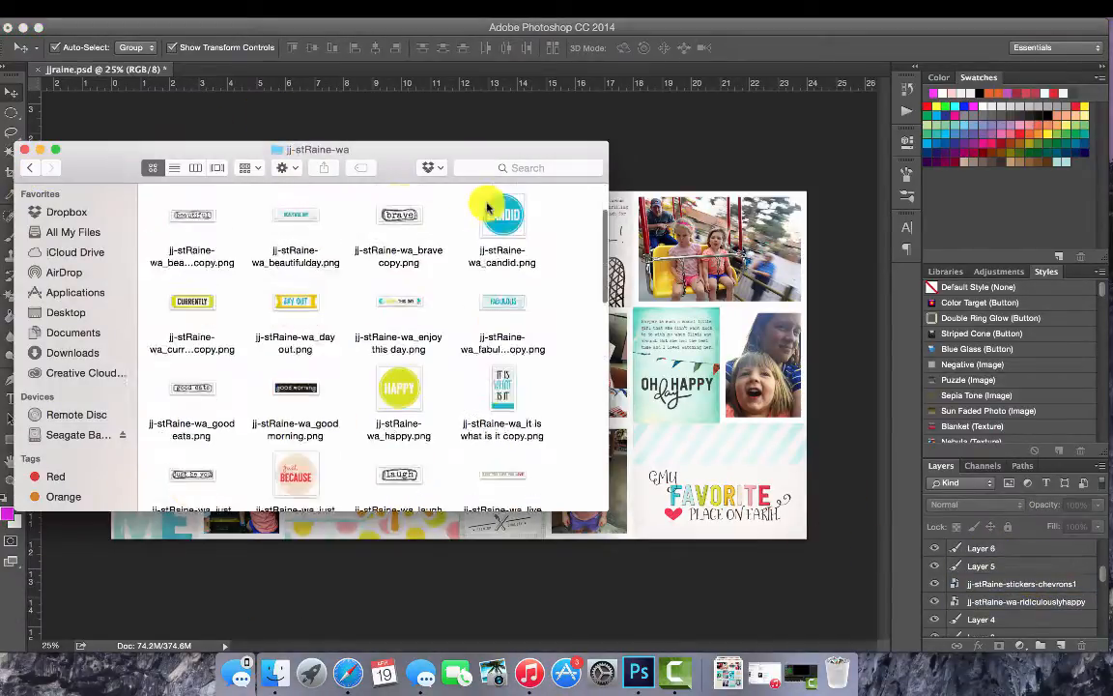
scroll(490, 204, down, 10)
drag(390, 357, 658, 477)
key(Return)
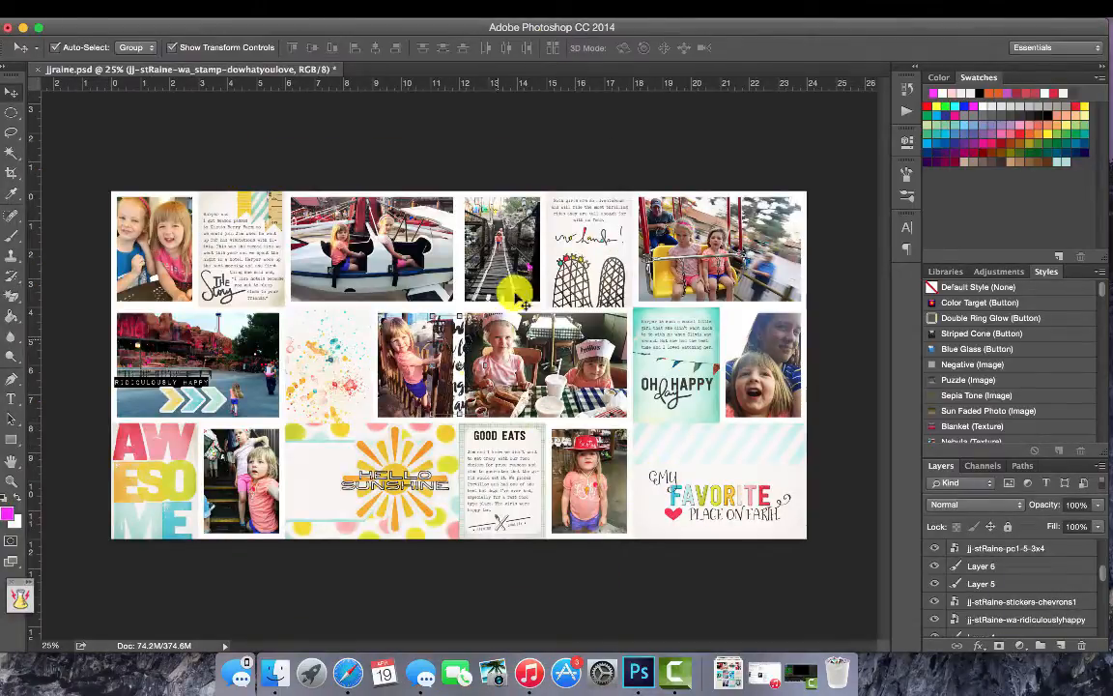
drag(456, 337, 332, 330)
click(323, 332)
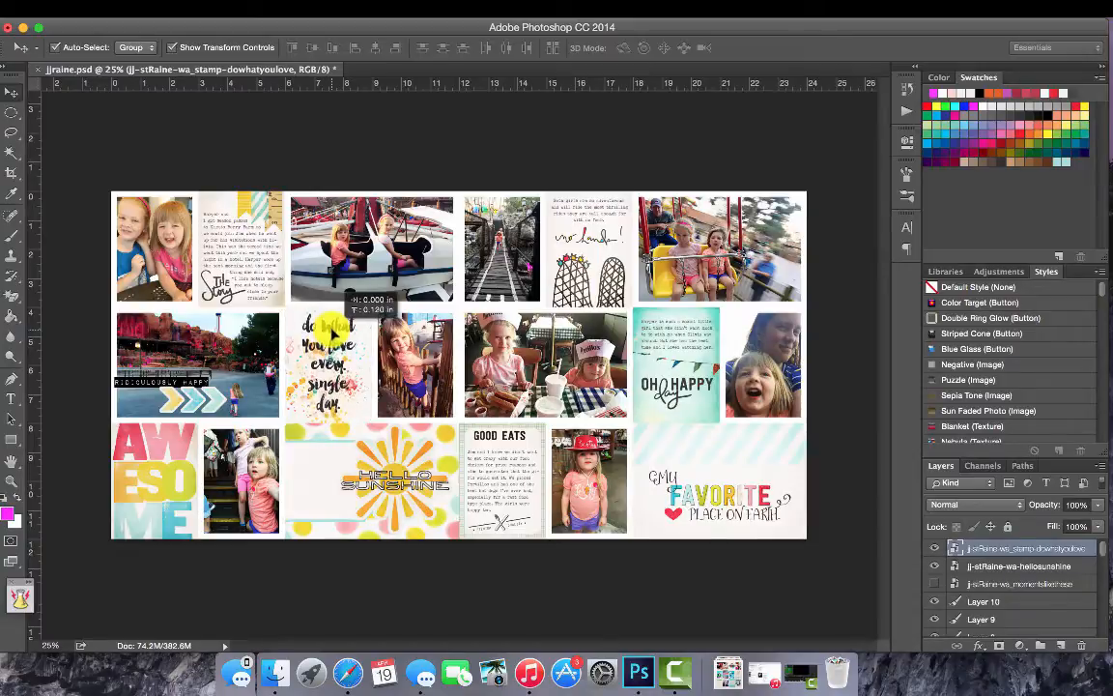
click(460, 136)
Place jj-stRaine-paint-23 from the jj-stRaine-paint folder into the spread
click(275, 673)
click(29, 175)
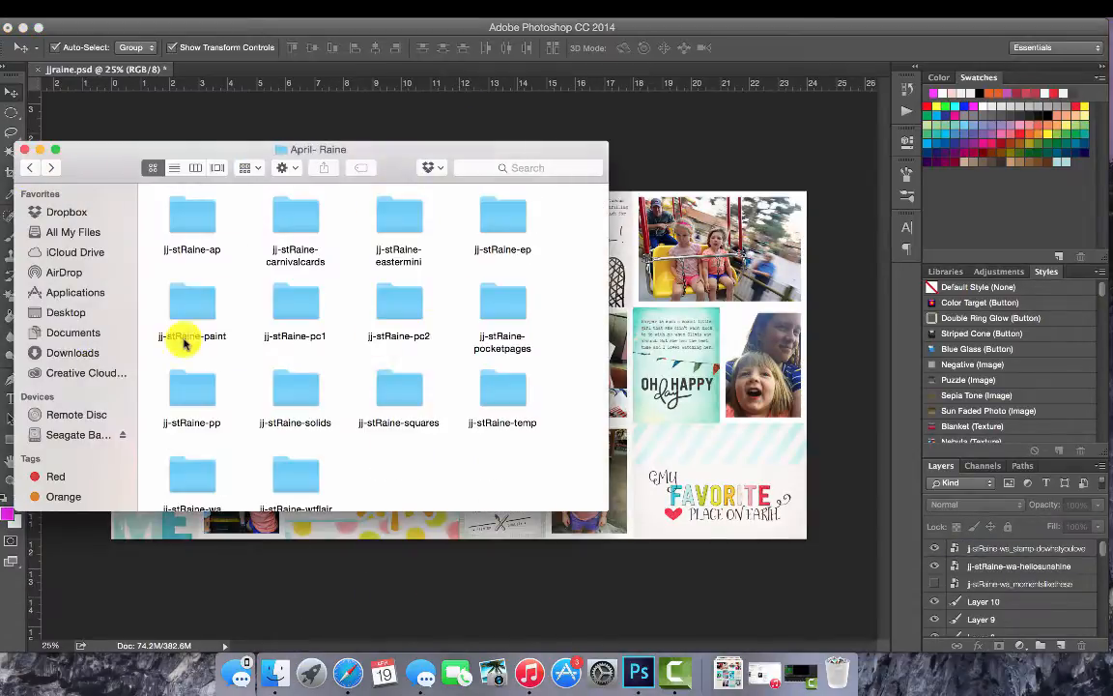
double_click(184, 341)
scroll(198, 449, down, 10)
drag(198, 451, 386, 570)
key(Return)
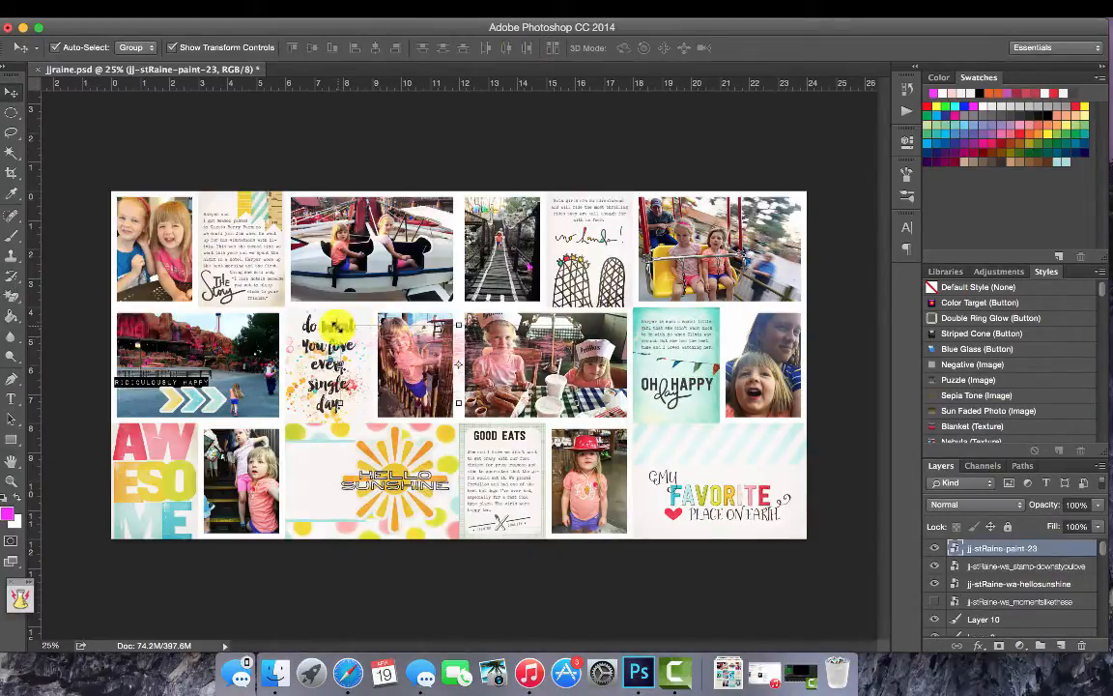
Scale down the pink paint-23 smear proportionally and move it over the lower part of the boat-ride photo
click(339, 325)
click(283, 48)
drag(339, 326, 447, 345)
click(554, 48)
drag(511, 378, 365, 277)
click(553, 47)
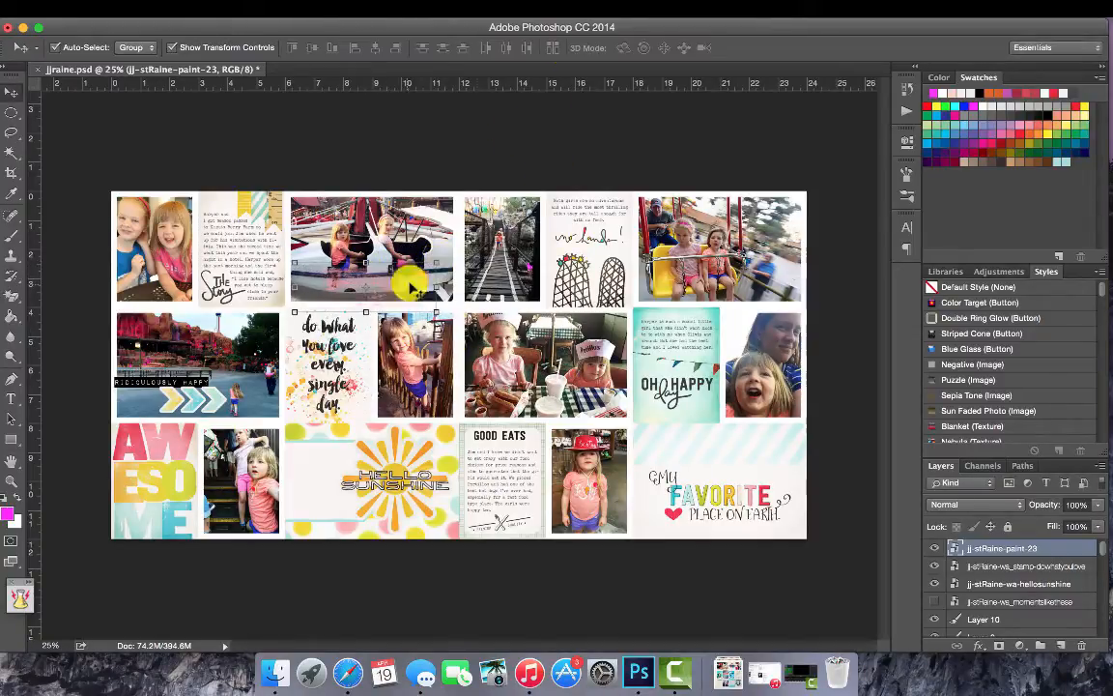
Place the jj-stRaine-title-today word art, reduce it slightly and position it over the pink paint on the boat-ride photo
click(276, 673)
scroll(422, 360, up, 1)
scroll(457, 341, down, 10)
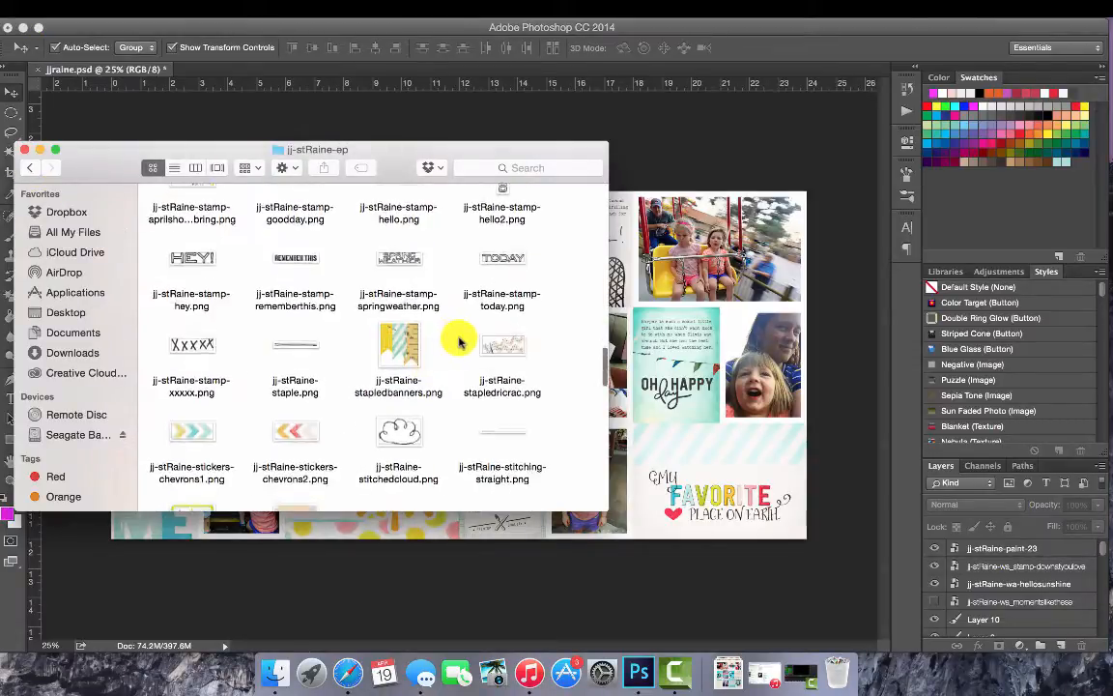
drag(290, 361, 655, 338)
key(Return)
drag(483, 365, 396, 281)
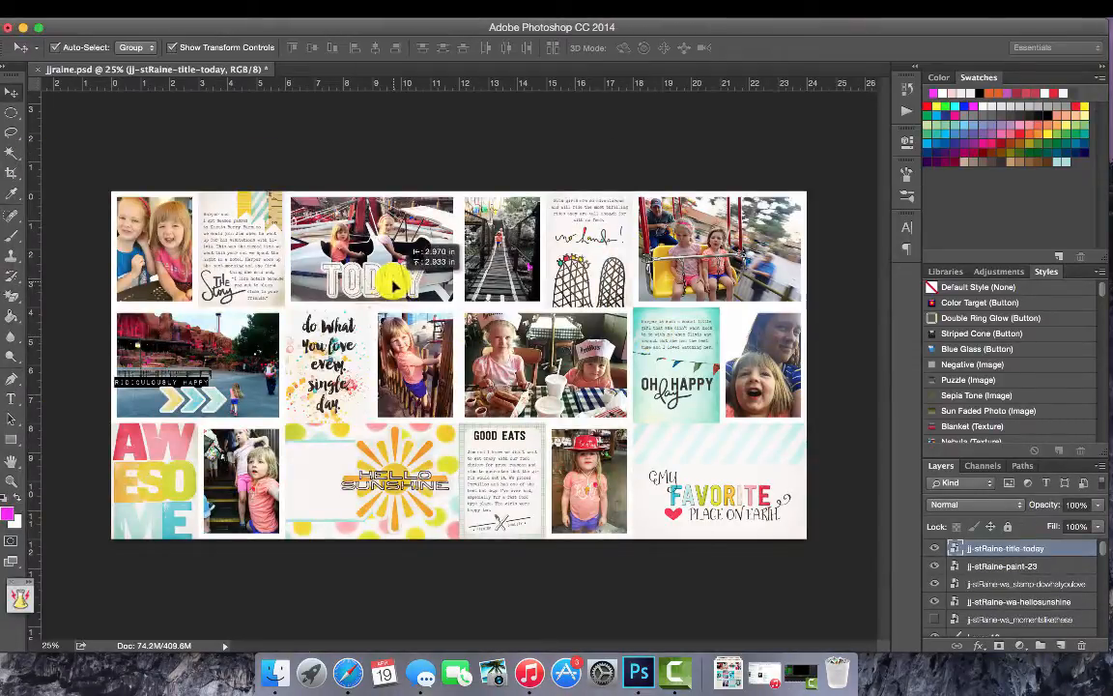
drag(322, 263, 335, 267)
click(556, 48)
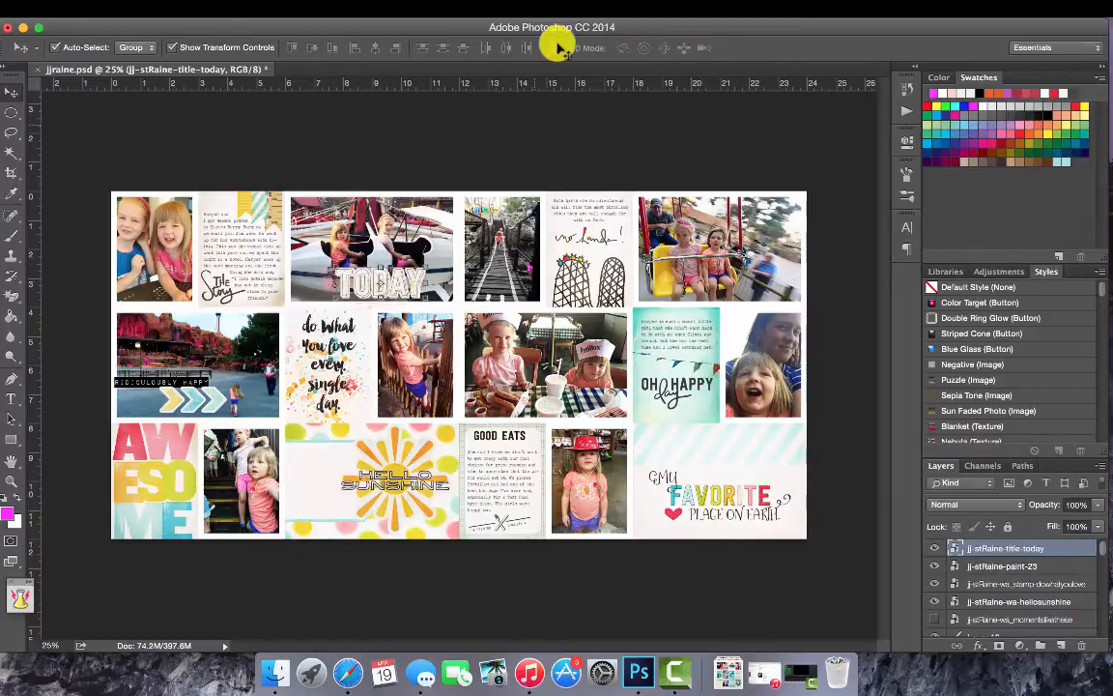
drag(415, 285, 408, 282)
Deselect the title and set the Type tool to Special Elite Regular at 10 pt
click(78, 406)
click(11, 399)
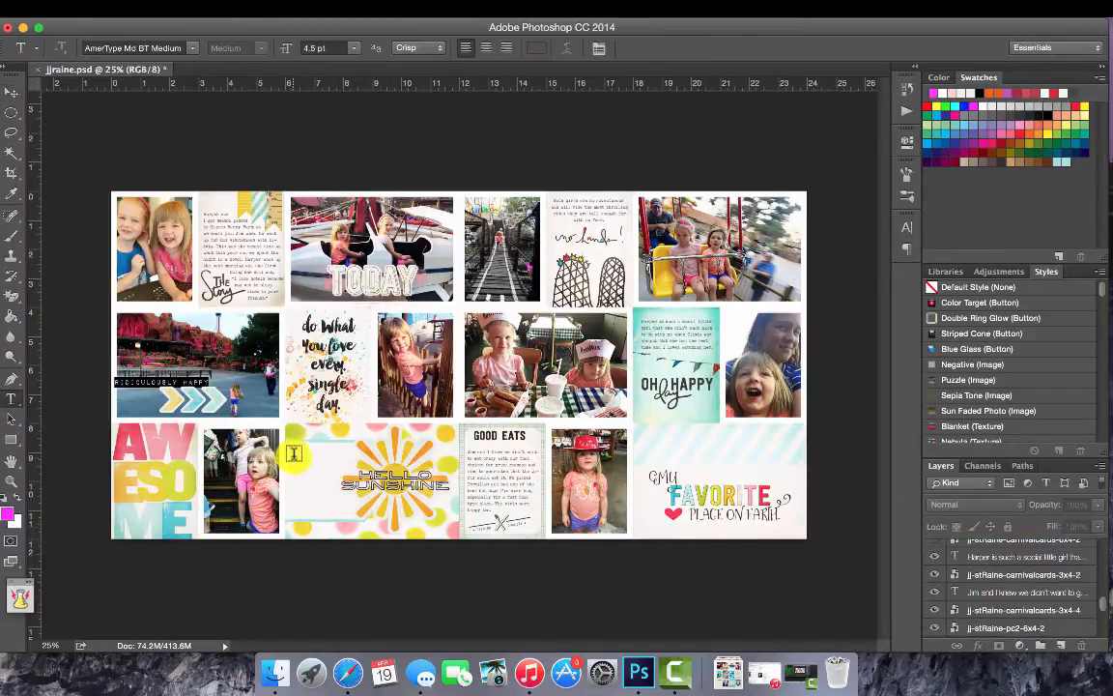
click(192, 47)
text(spe)
click(154, 90)
click(353, 47)
click(338, 142)
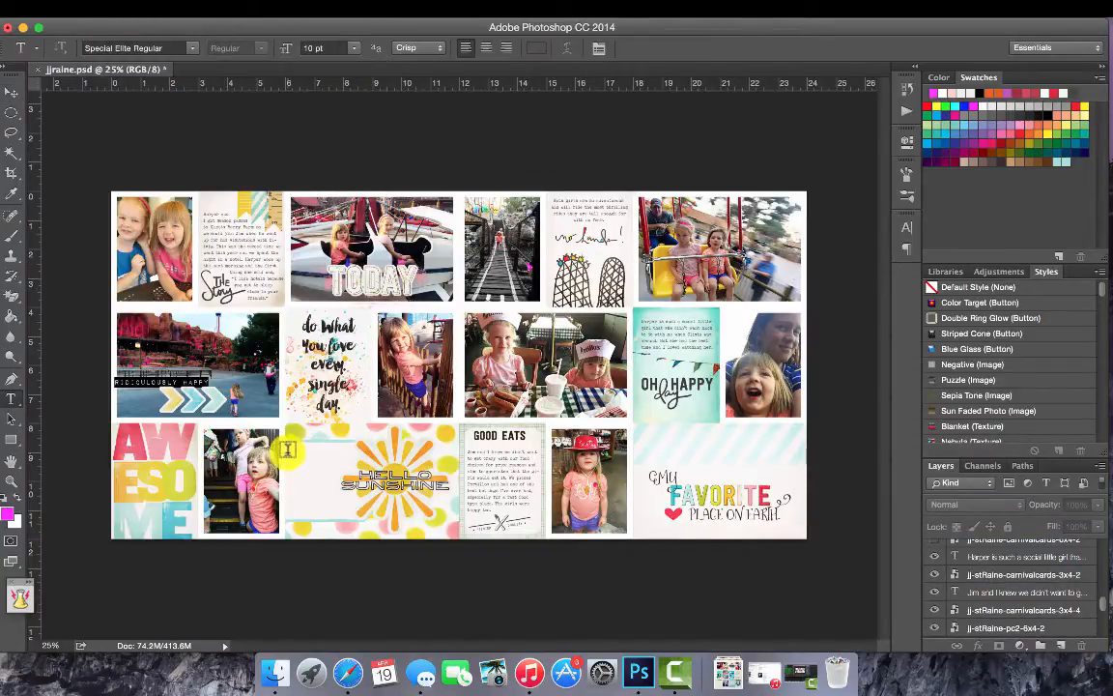
Start a journaling text beside the sun on the Hello Sunshine card with "It's always fun to see the girls"
click(291, 450)
text(It's always fu)
scroll(355, 466, up, 5)
scroll(356, 467, down, 5)
scroll(355, 467, left, 2)
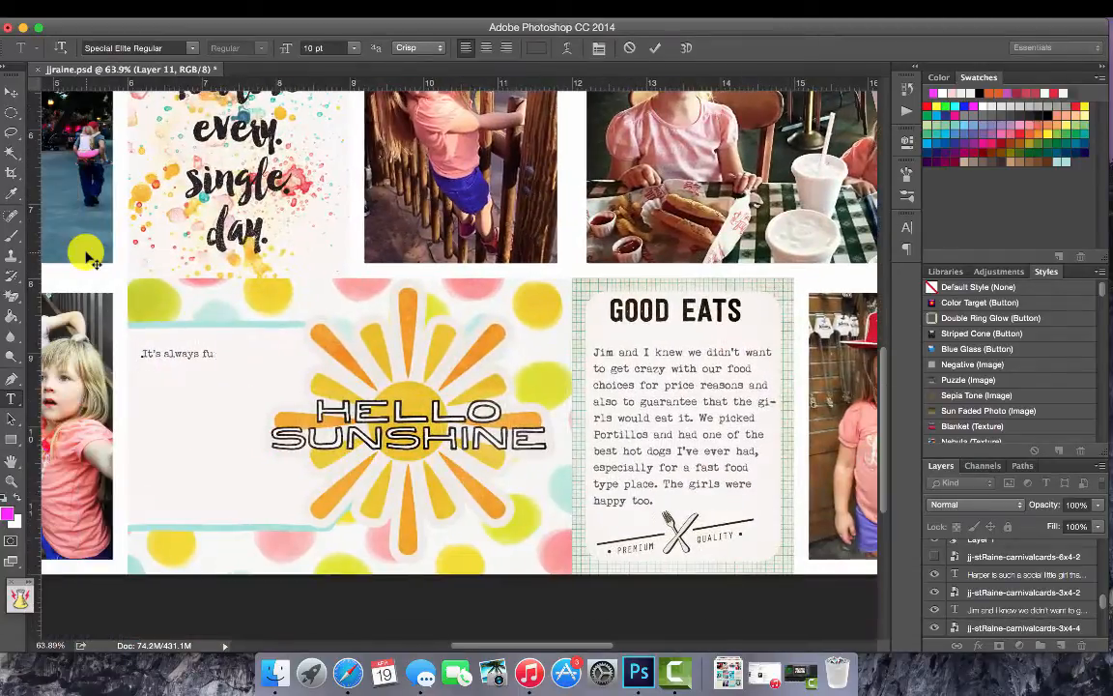
key(BackSpace)
key(BackSpace)
Set the journaling's leading to 11 pt, complete the paragraph about the girls' friendship and commit the text
click(906, 228)
click(878, 258)
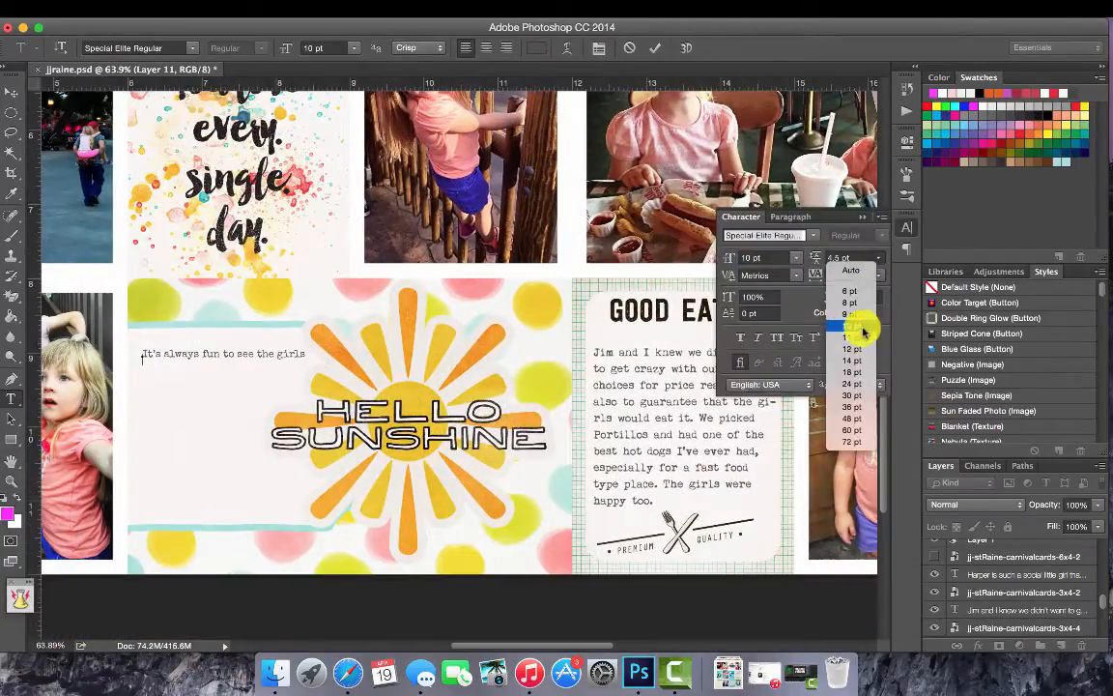
click(863, 326)
click(878, 259)
click(863, 326)
click(878, 258)
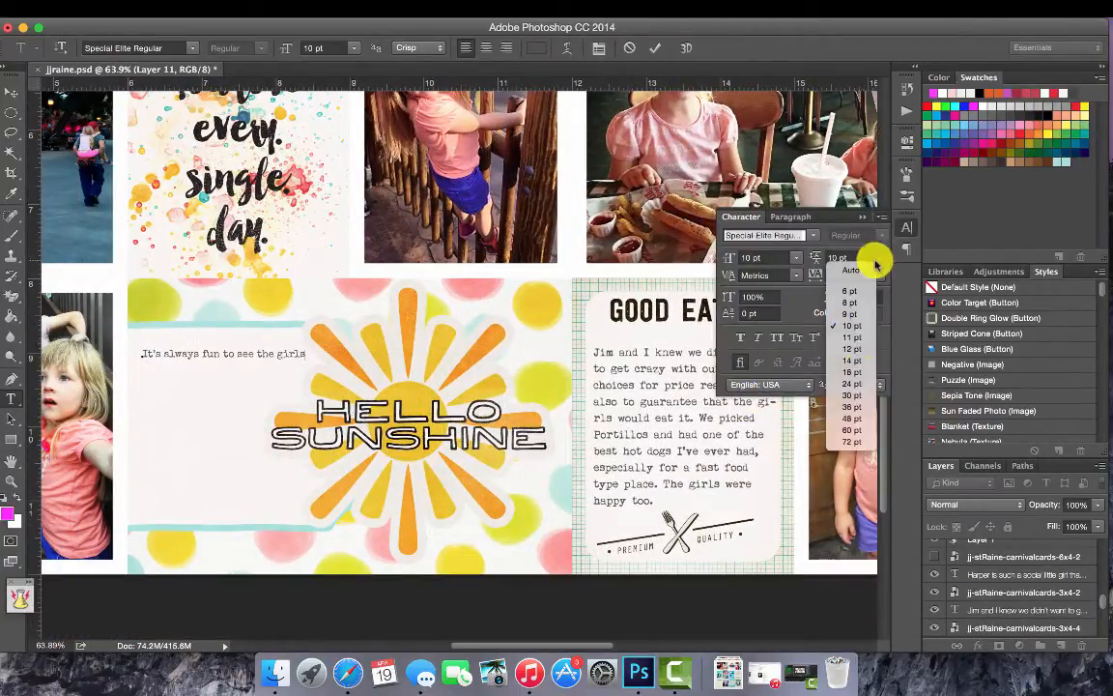
click(859, 338)
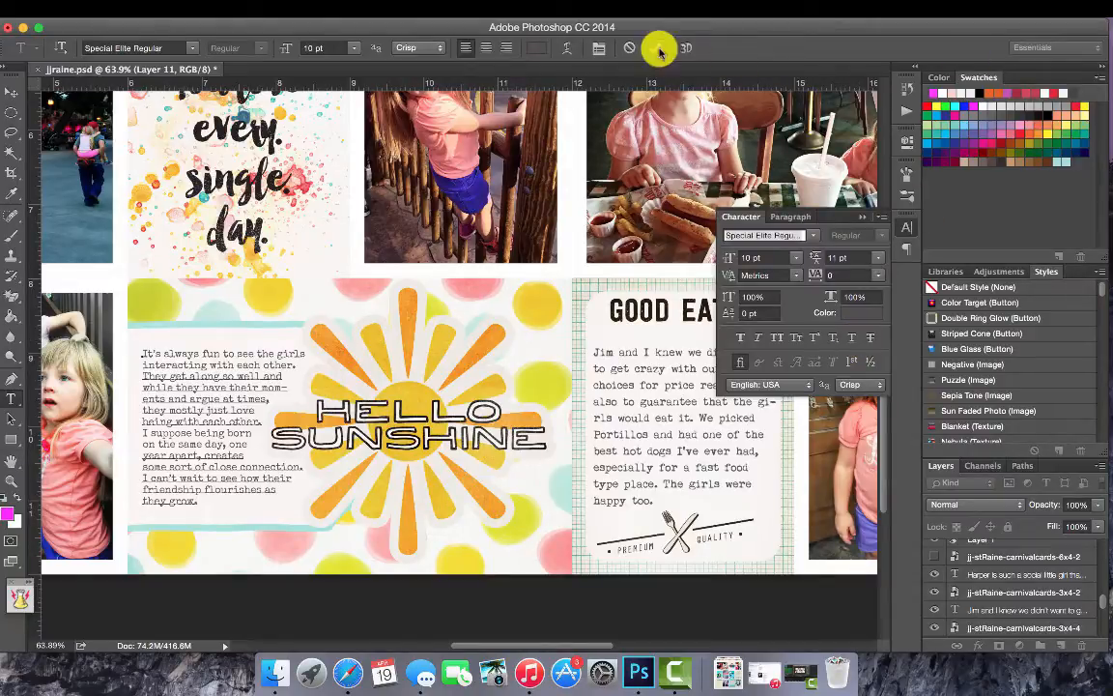
click(660, 50)
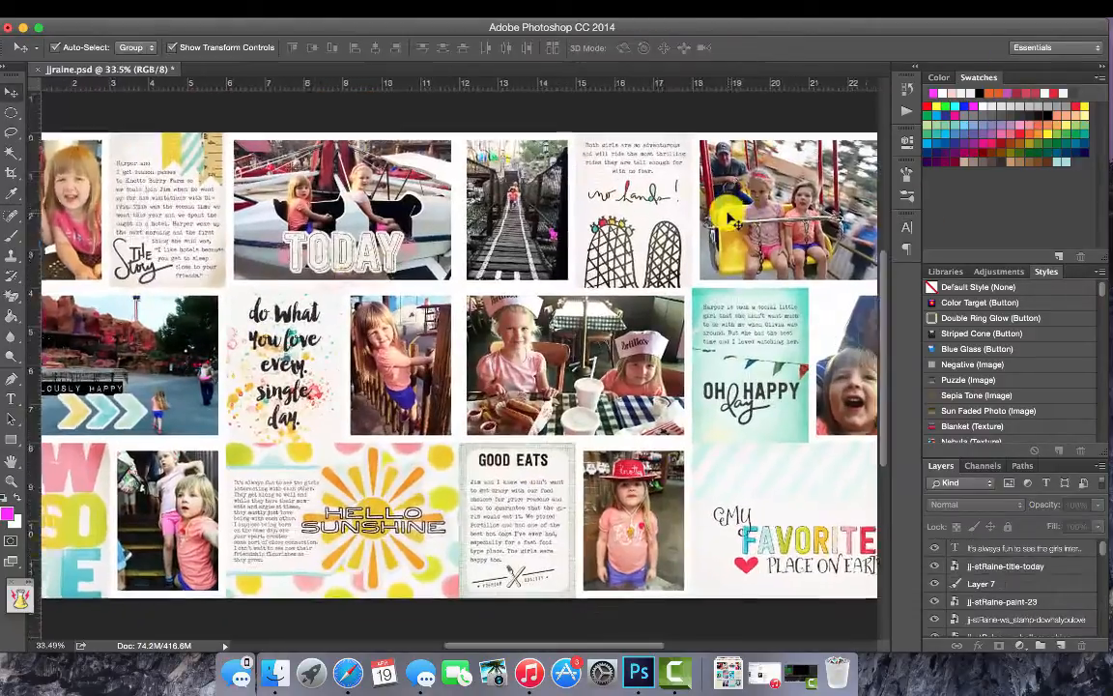
Place jj-stRaine-paint1 from the jj-stRaine-ep folder and scale it down proportionally
click(278, 674)
scroll(197, 301, up, 6)
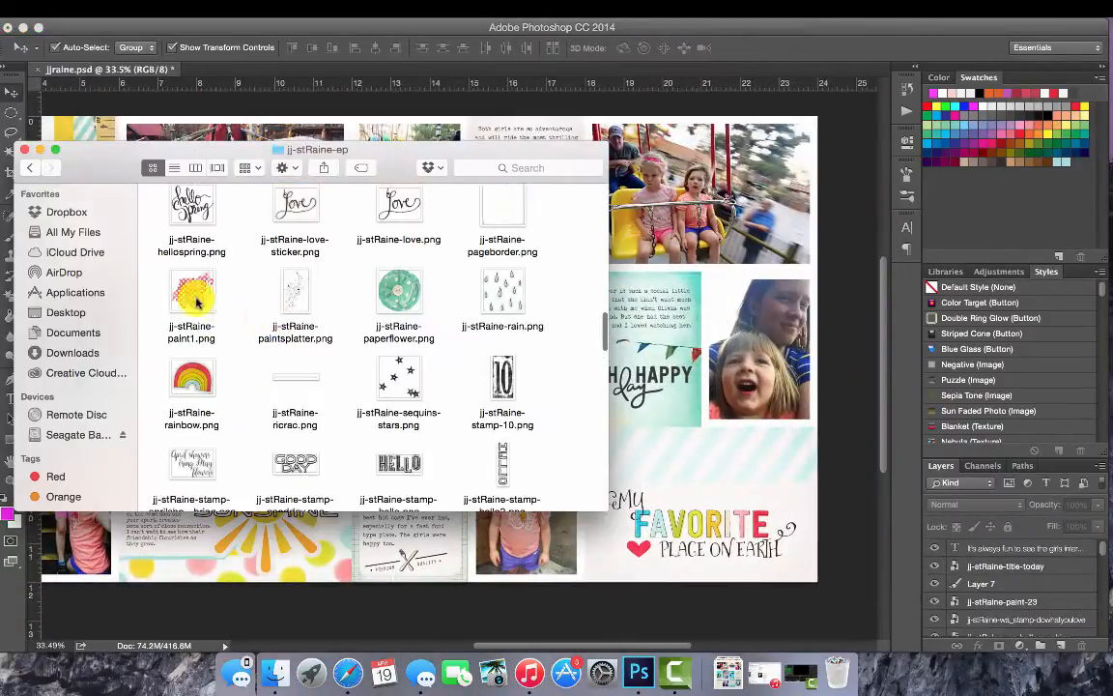
drag(197, 302, 409, 257)
drag(578, 251, 362, 348)
click(554, 49)
Resize the red dotted paint to about 35% and position it in the My Favorite Place on Earth card's upper-right corner
key(super+t)
mouse_move(392, 434)
mouse_down()
mouse_move(770, 468)
mouse_move(718, 428)
mouse_up()
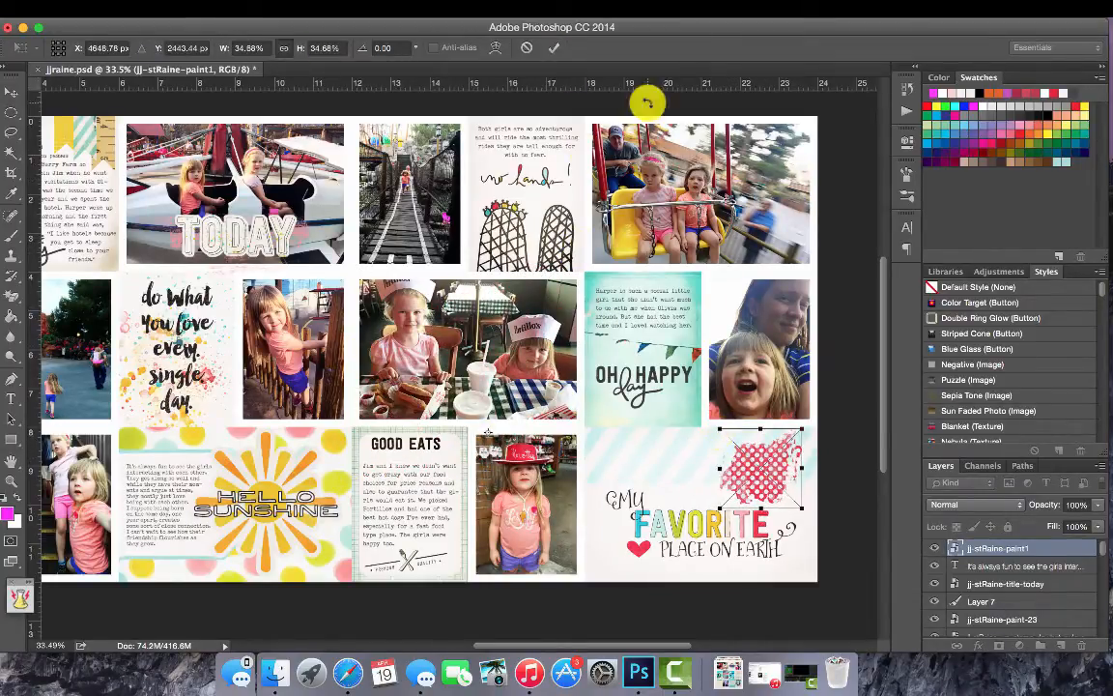
click(554, 49)
mouse_move(767, 459)
mouse_down()
mouse_move(783, 459)
mouse_move(770, 455)
mouse_up()
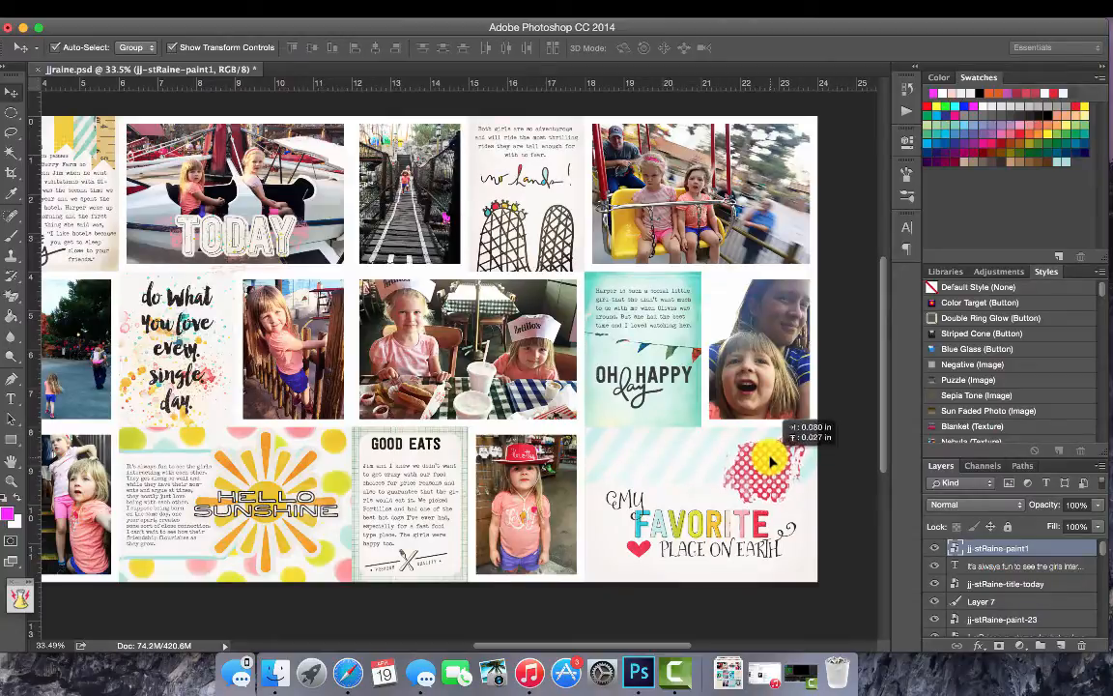
key(super+t)
Place the jj-stRaine-ep_taggreen tag above the My Favorite wording, overlapping the red dotted paint
click(279, 676)
scroll(236, 192, down, 5)
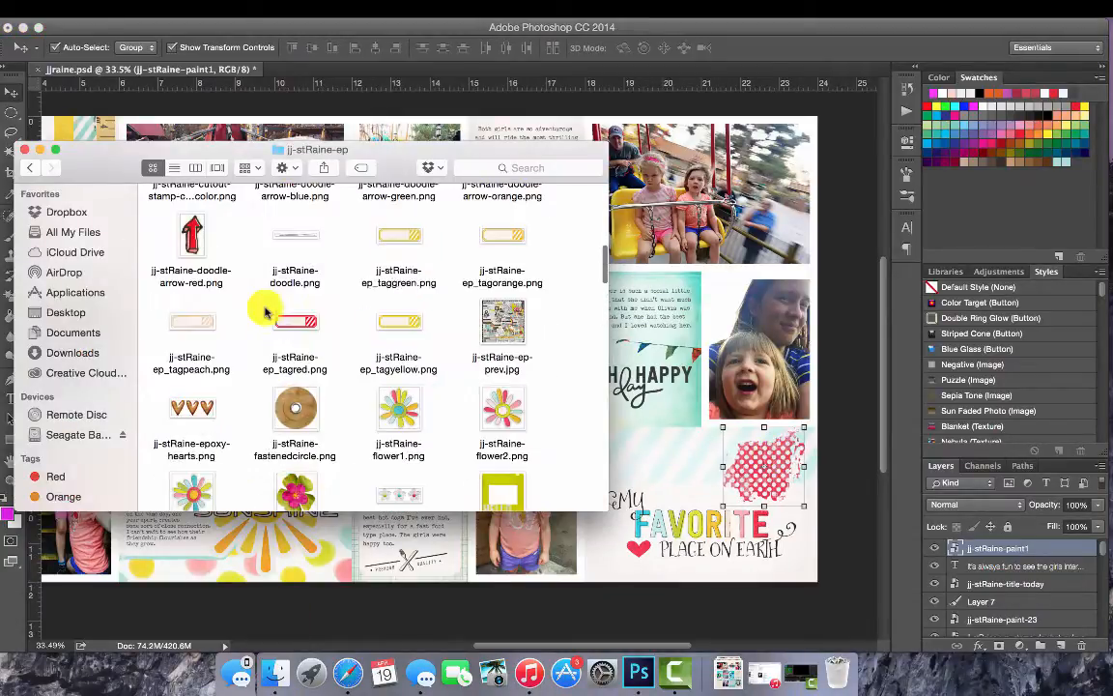
mouse_move(261, 309)
mouse_down()
mouse_move(632, 405)
mouse_move(767, 481)
mouse_move(748, 477)
mouse_up()
click(554, 49)
click(838, 431)
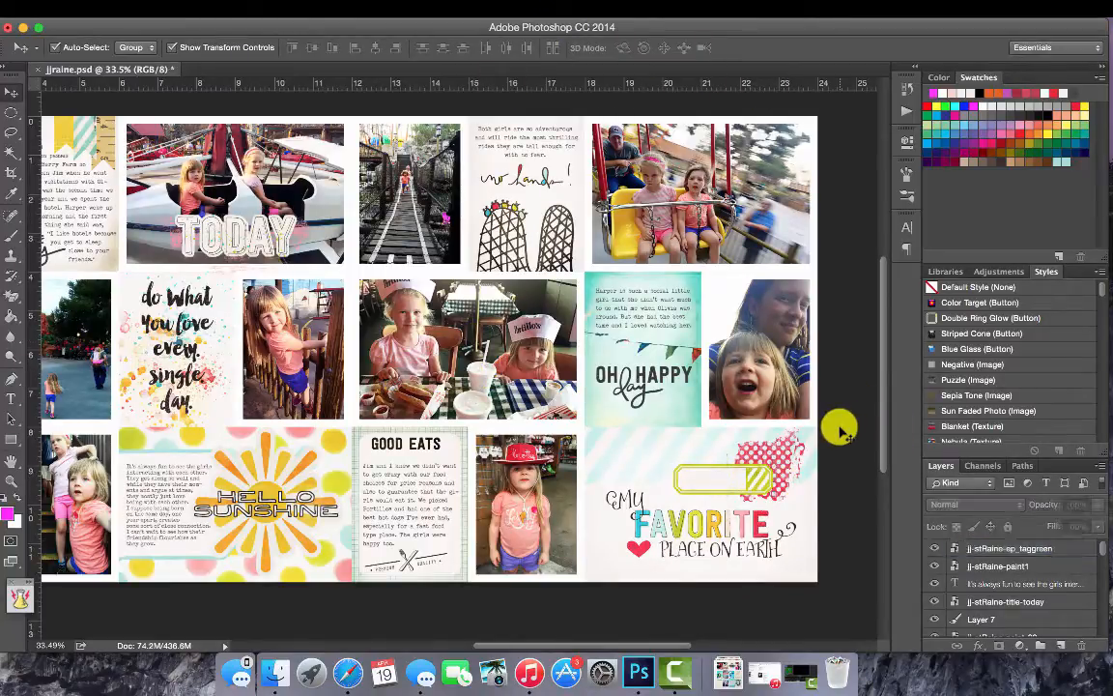
Place jj-stRaine-paint-14 from the jj-stRaine-paint folder and scale it down to about 16%
click(275, 674)
click(32, 169)
double_click(197, 307)
scroll(199, 307, down, 5)
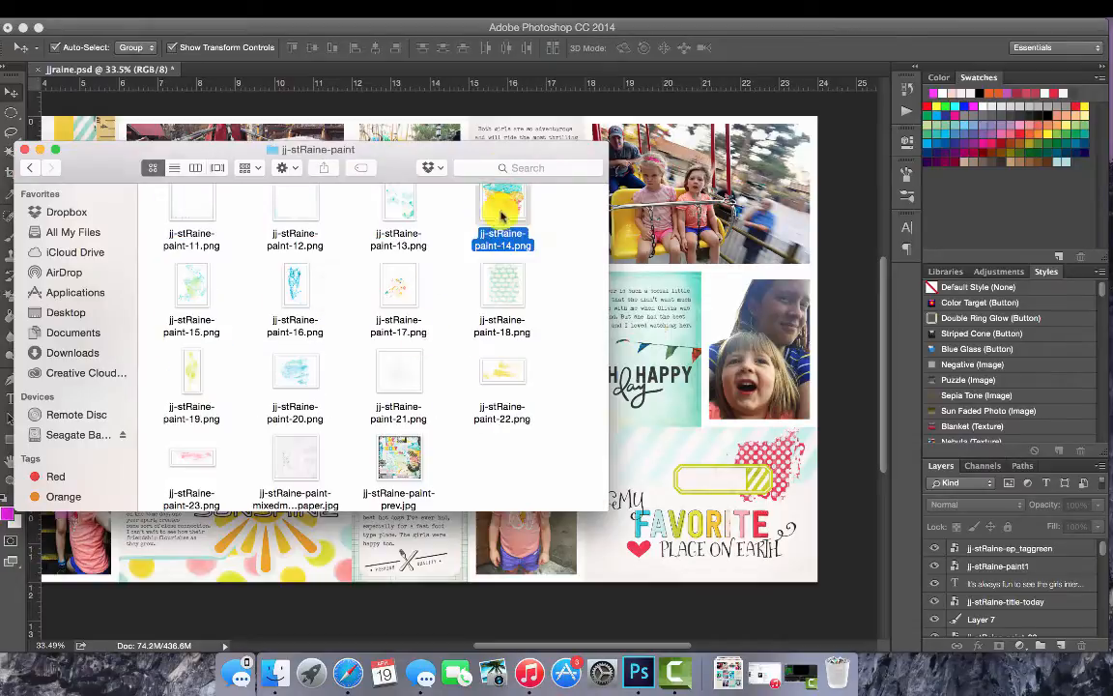
drag(500, 213, 654, 290)
click(282, 48)
mouse_move(238, 148)
mouse_down()
mouse_move(454, 258)
mouse_move(689, 427)
mouse_up()
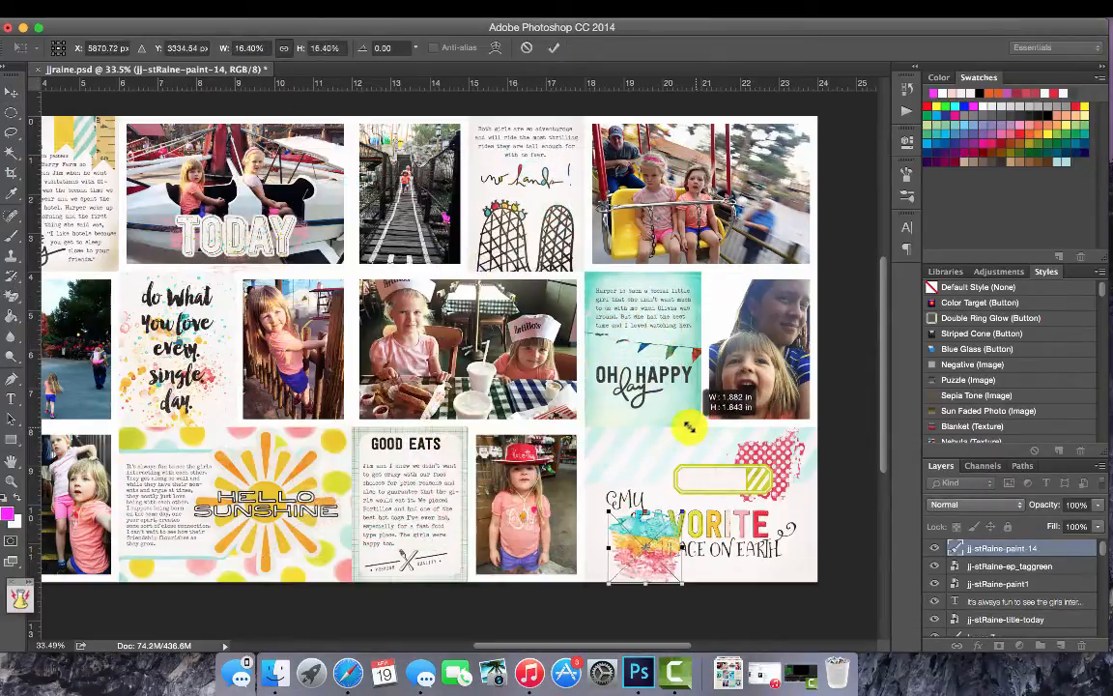
click(554, 49)
Move the paint-14 brush strokes onto the upper edge of the hot dog lunch photo and commit the transform
mouse_move(643, 537)
mouse_down()
mouse_move(484, 298)
mouse_move(474, 308)
mouse_move(436, 280)
mouse_move(480, 301)
mouse_up()
click(441, 282)
click(283, 49)
click(555, 47)
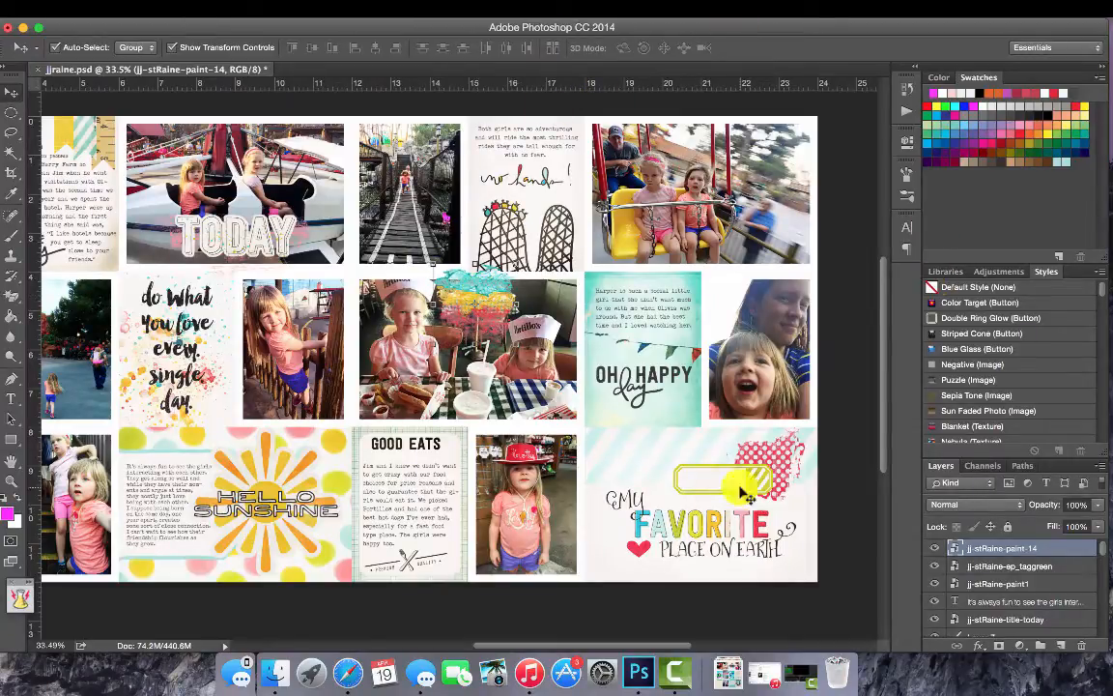
Place jj-stRaine-paint-15, scale it to about 38% and move it over the blurred side of the swing-ride photo
click(276, 673)
click(226, 335)
drag(193, 290, 700, 414)
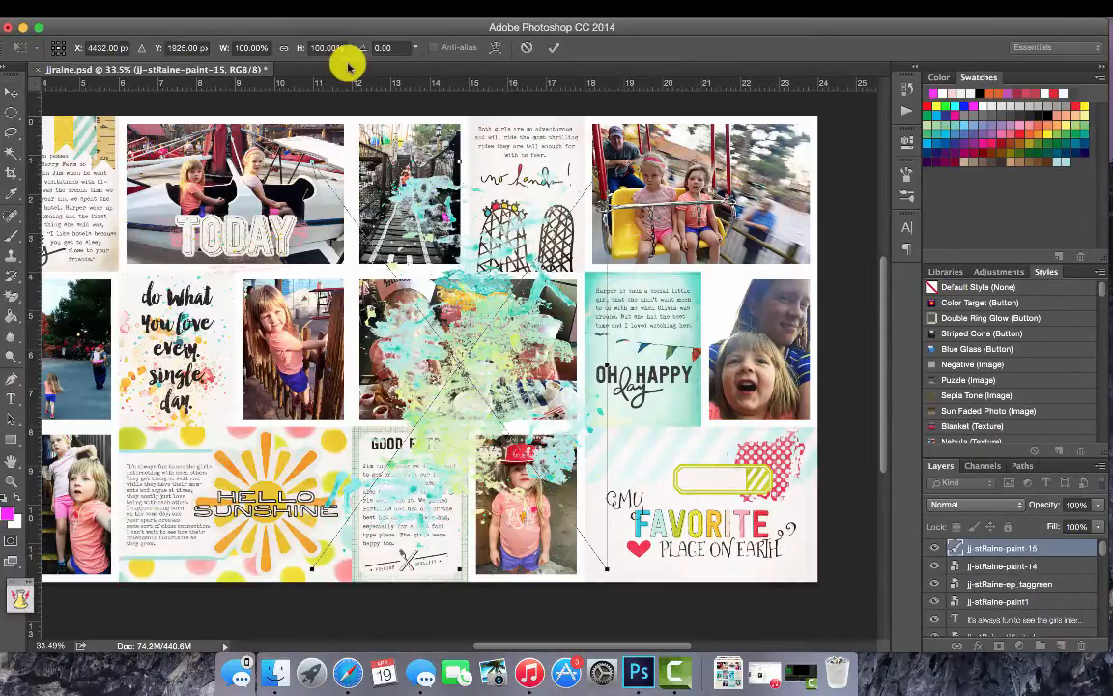
drag(311, 171, 515, 399)
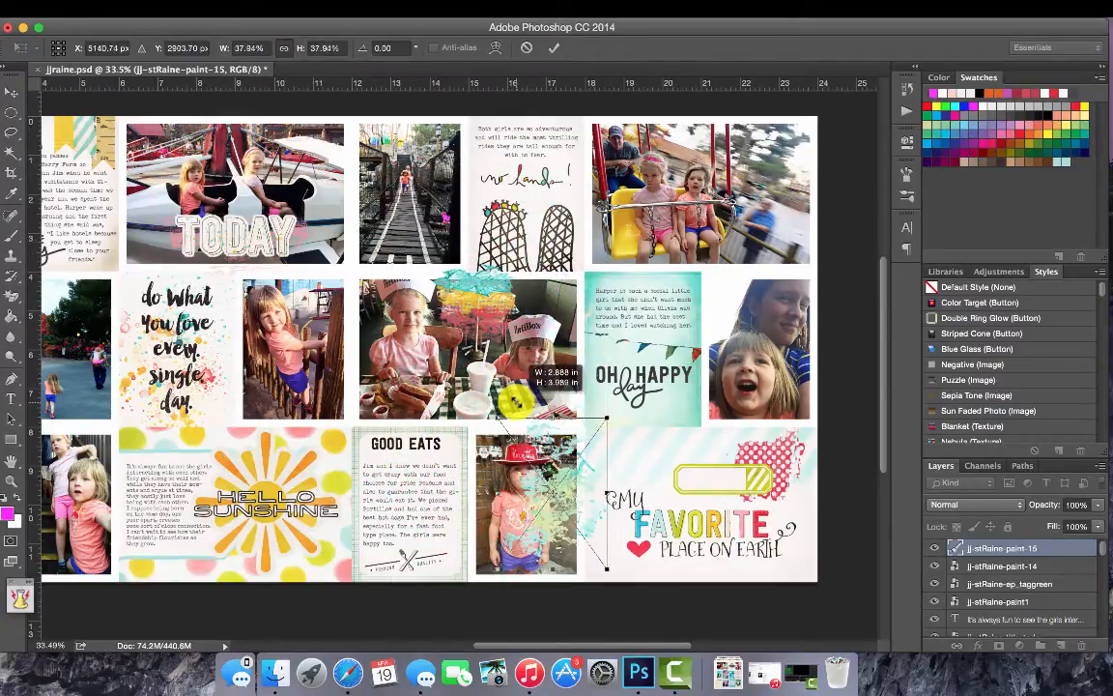
click(554, 47)
mouse_move(606, 509)
mouse_down()
mouse_move(666, 350)
mouse_move(785, 193)
mouse_up()
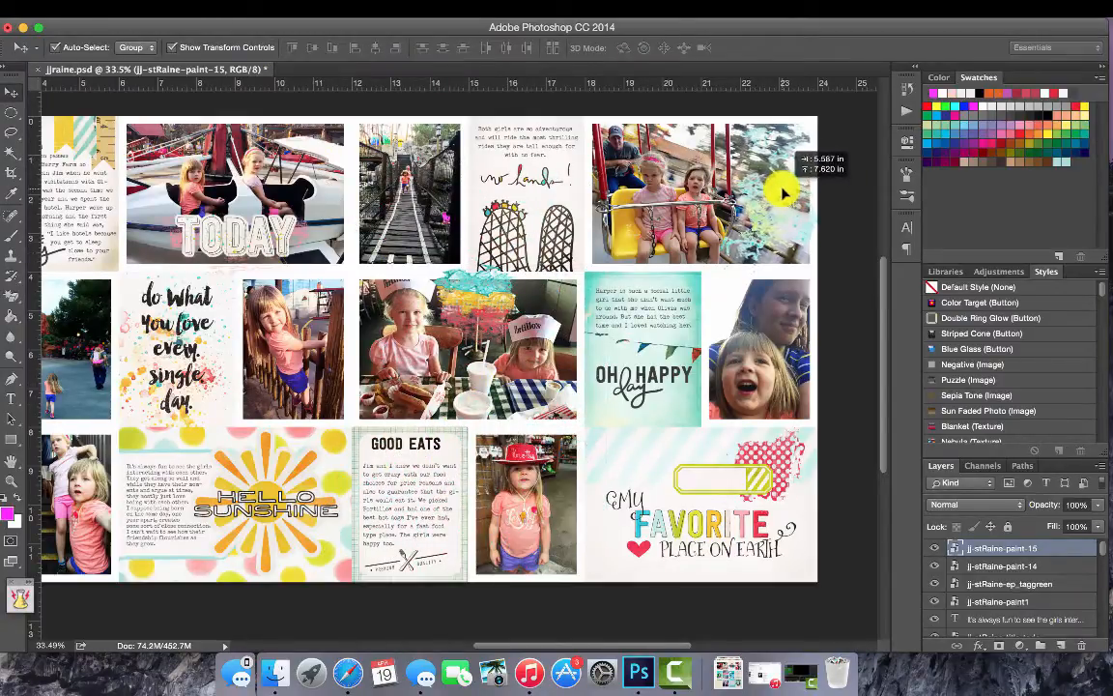
Raise Layer 5 in the layer stack, then place jj-stRaine-paint-18 above it at about 40%, over the bridge photo's lower part
click(766, 340)
mouse_move(986, 624)
mouse_down()
mouse_move(991, 471)
mouse_move(978, 541)
mouse_up()
click(286, 658)
mouse_move(504, 280)
mouse_down()
mouse_move(658, 315)
mouse_move(319, 224)
mouse_move(450, 343)
mouse_up()
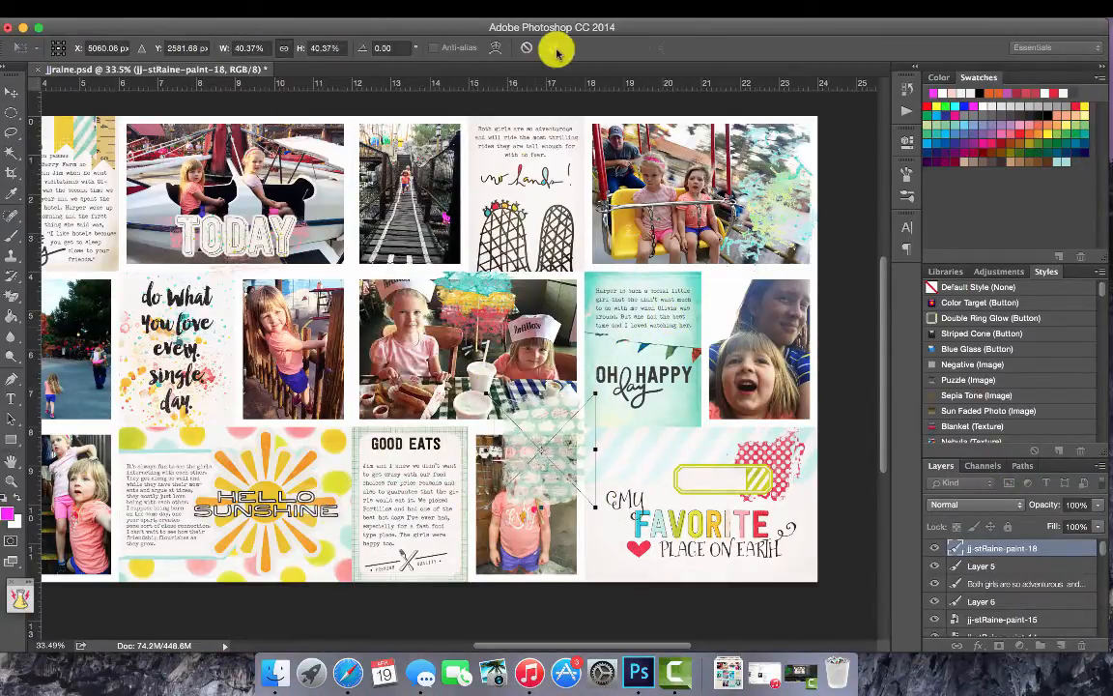
click(555, 48)
mouse_move(548, 425)
mouse_down()
mouse_move(414, 222)
mouse_move(417, 253)
mouse_up()
Switch to Finder and browse to the stamps in the jj-stRaine-wa folder
click(284, 677)
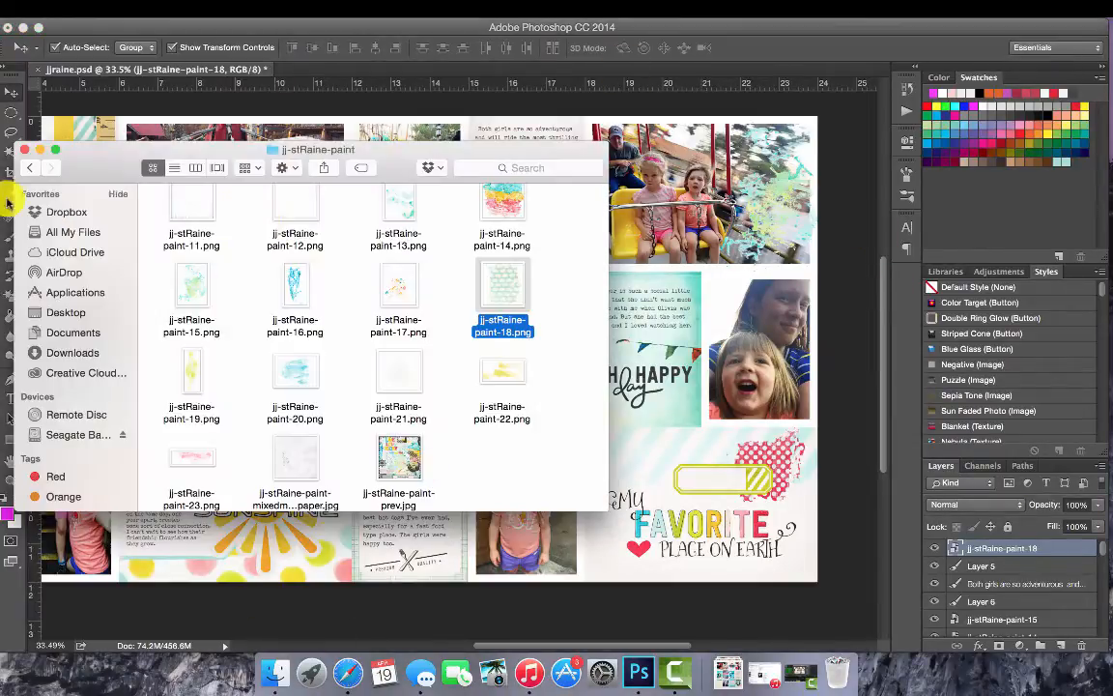
click(30, 168)
click(204, 477)
double_click(204, 477)
scroll(387, 367, down, 10)
drag(505, 244, 640, 357)
drag(514, 360, 465, 237)
click(525, 48)
click(283, 682)
drag(298, 244, 650, 305)
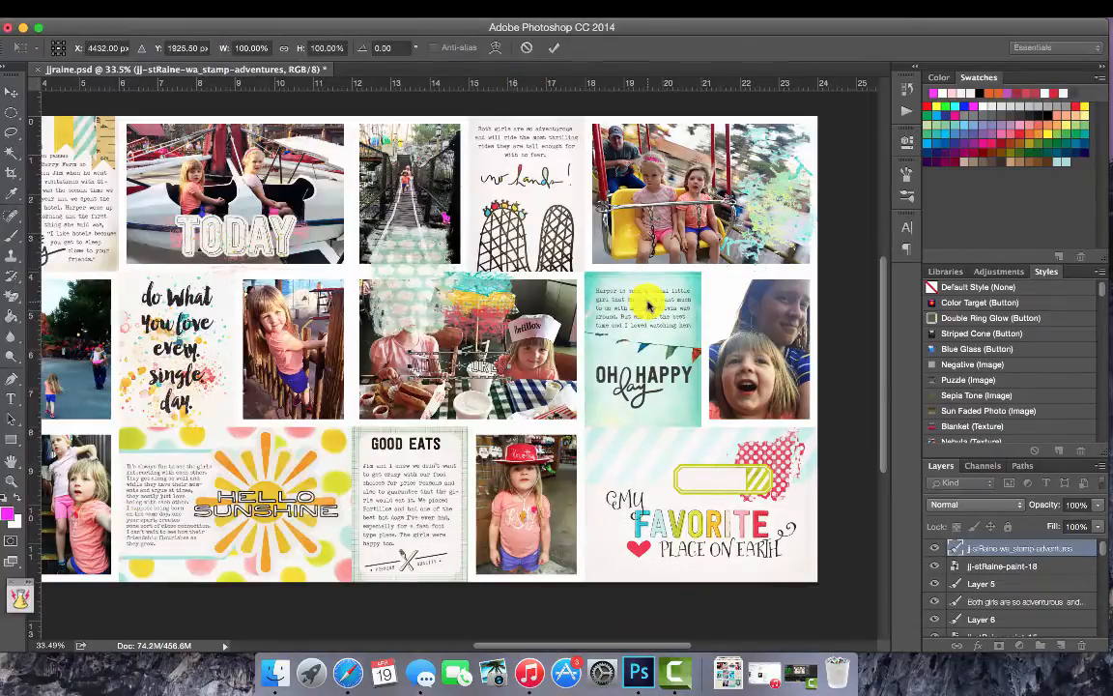
click(530, 49)
Place the jj-stRaine-wa_moments like these 2 label into the spread and scale it down
click(281, 679)
scroll(338, 355, up, 5)
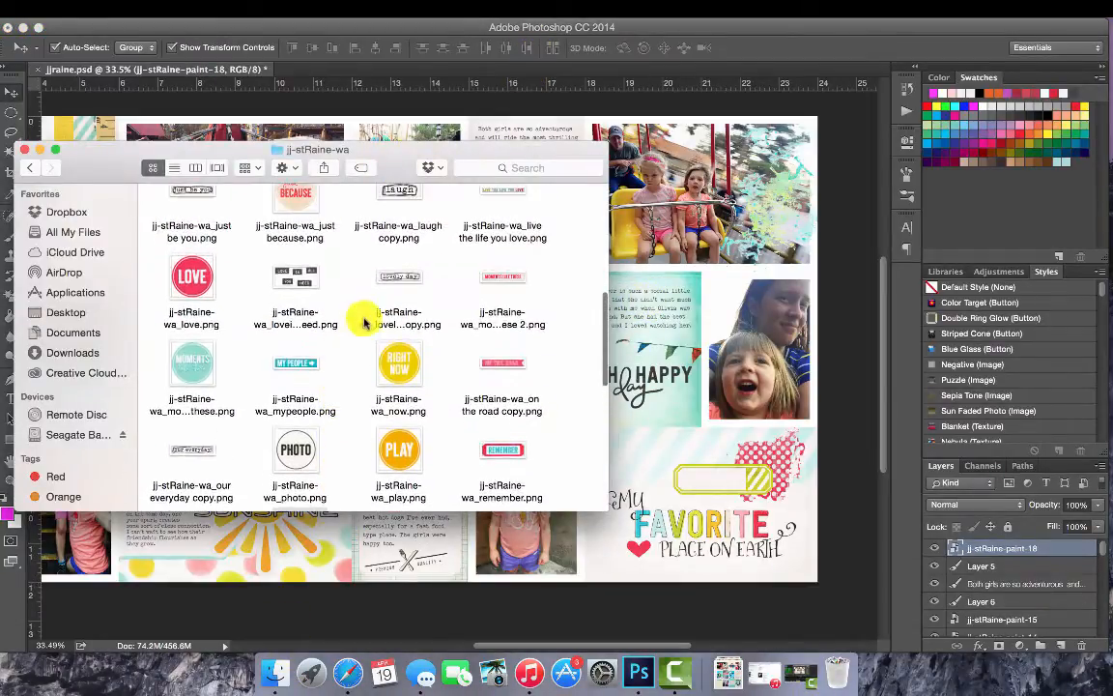
scroll(364, 322, up, 2)
scroll(422, 462, up, 1)
scroll(397, 454, down, 1)
click(510, 374)
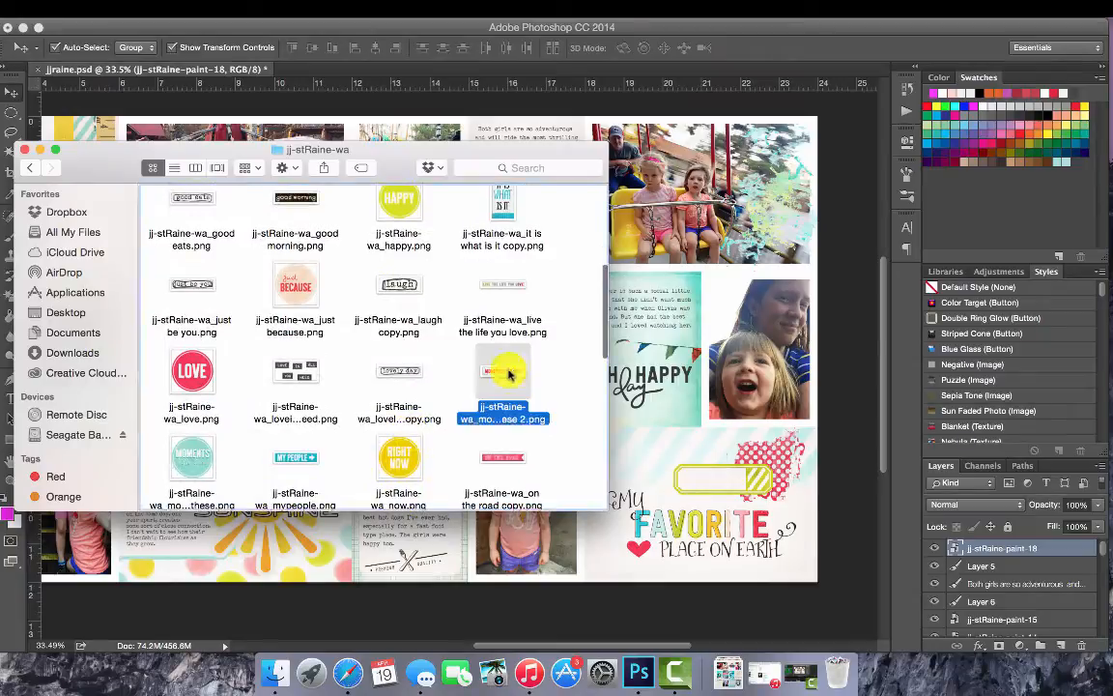
drag(509, 374, 504, 340)
drag(397, 353, 440, 357)
key(Return)
Move the Moments Like These label to the bridge photo's lower edge and fit it to the photo's width
drag(507, 370, 437, 259)
key(super+t)
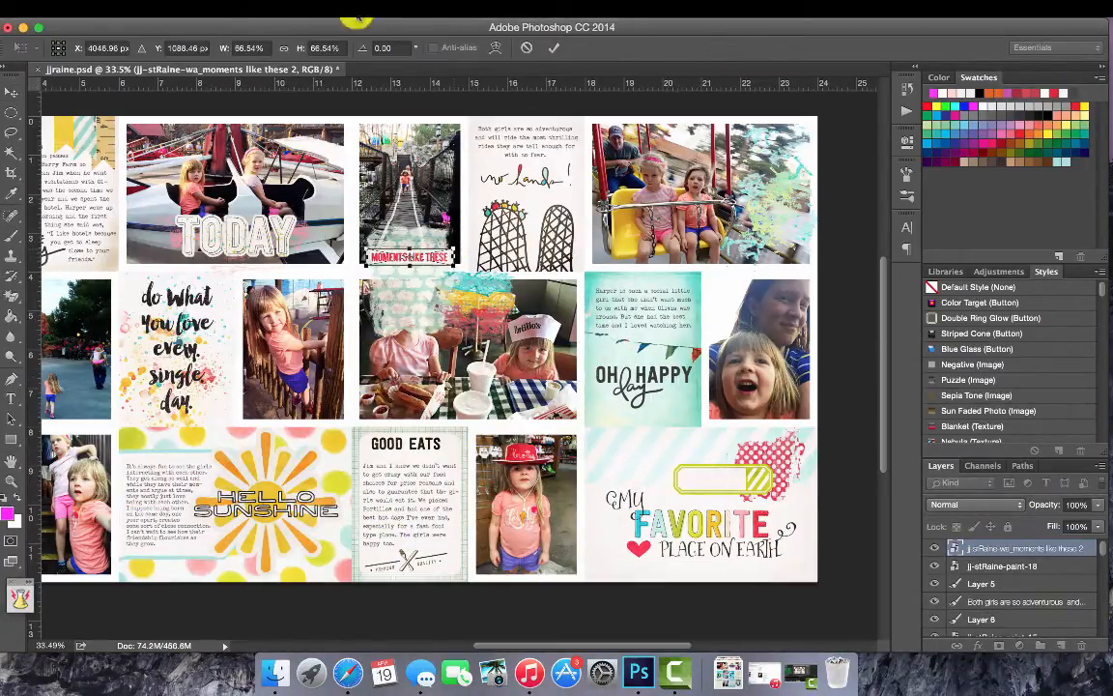
key(Return)
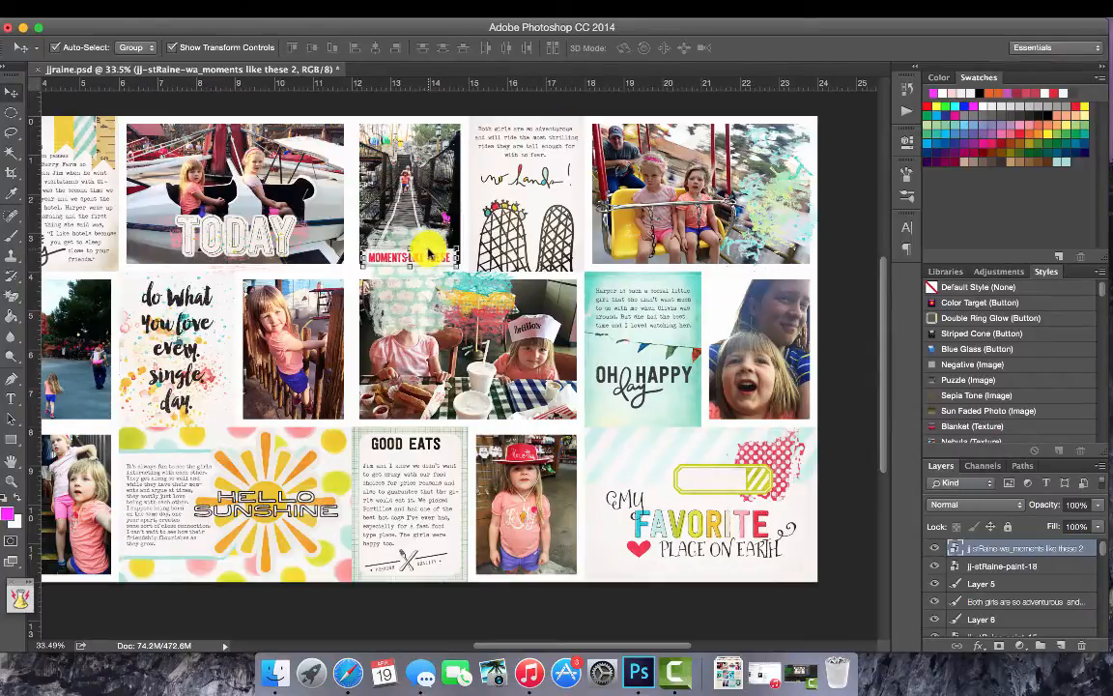
Create a new blank document 8.5 inches wide and 11 inches high
click(125, 8)
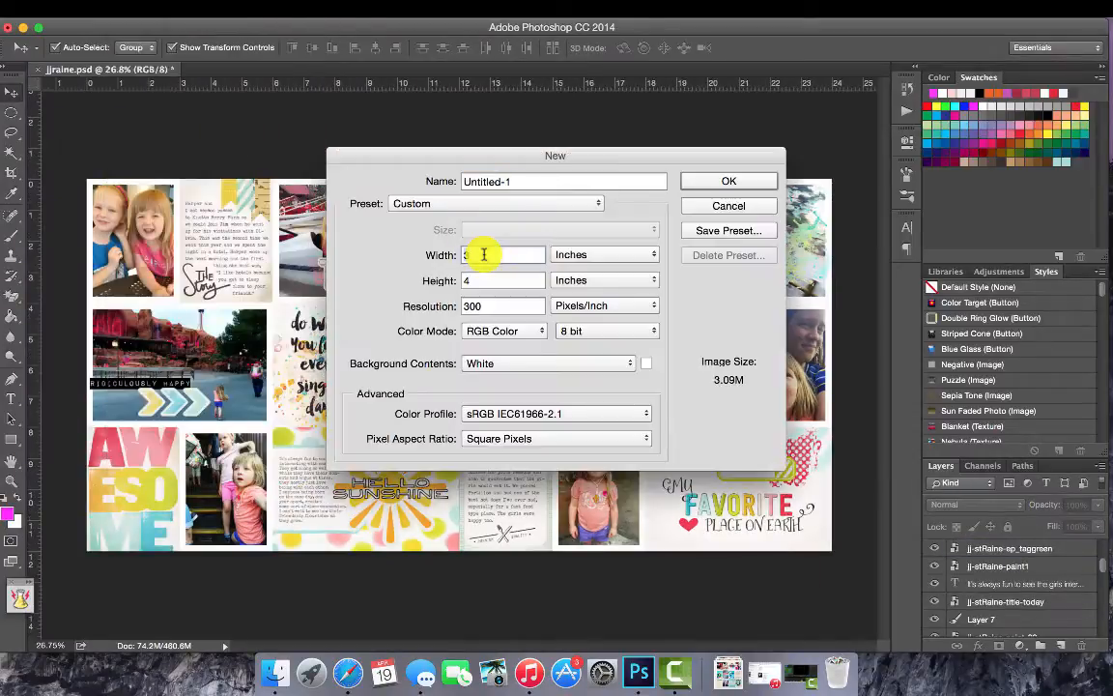
text(8.5)
key(Tab)
text(11)
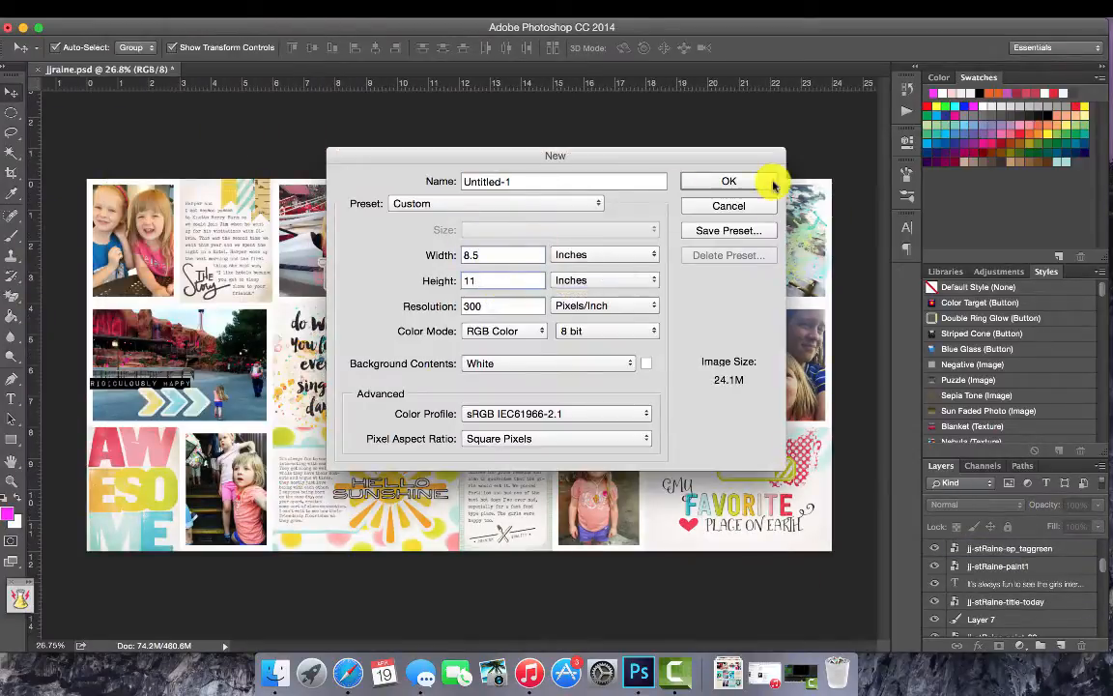
click(771, 182)
Copy the TODAY title, the chevrons sticker and the Ridiculously Happy label from the jjraine.psd spread into the new Untitled-1 document
click(145, 68)
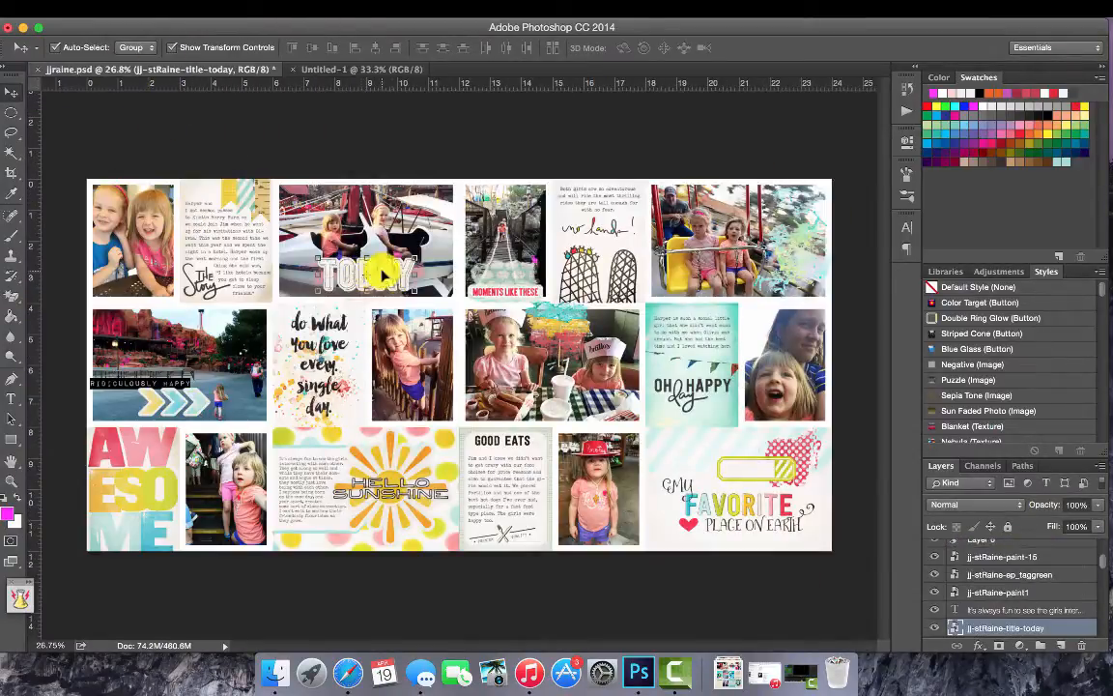
drag(382, 275, 448, 372)
click(182, 70)
drag(189, 394, 363, 261)
click(242, 69)
drag(112, 378, 522, 338)
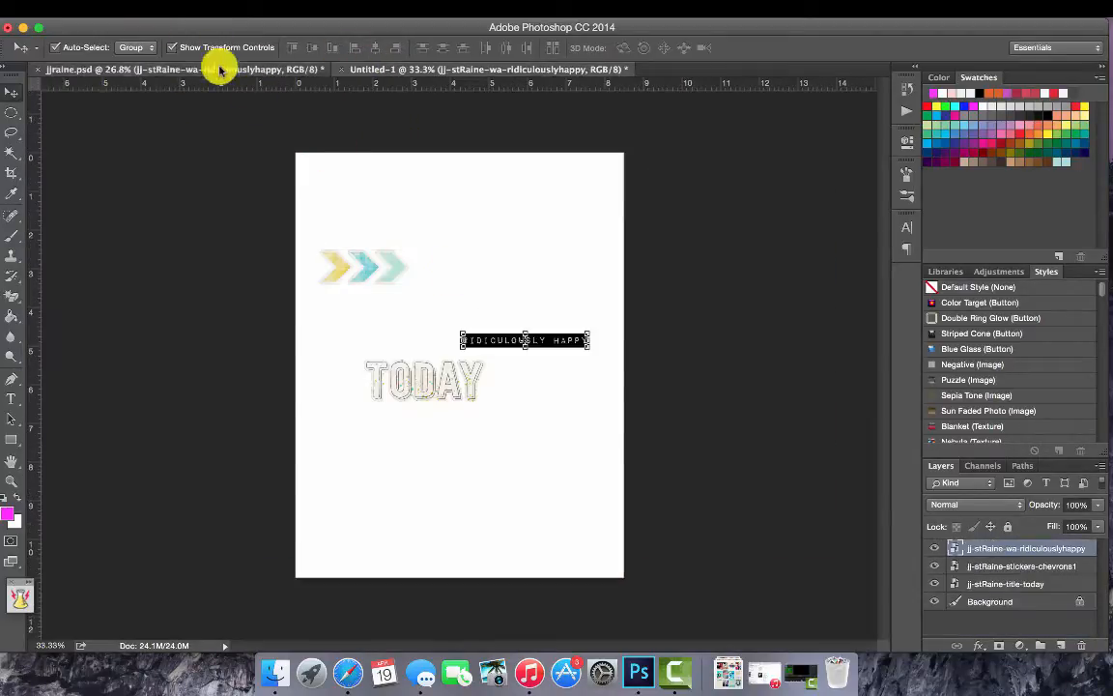
Copy the Hello Sunshine sunburst, the Moments Like These label and the green tag from jjraine.psd into Untitled-1
click(221, 69)
drag(405, 491, 476, 247)
click(248, 66)
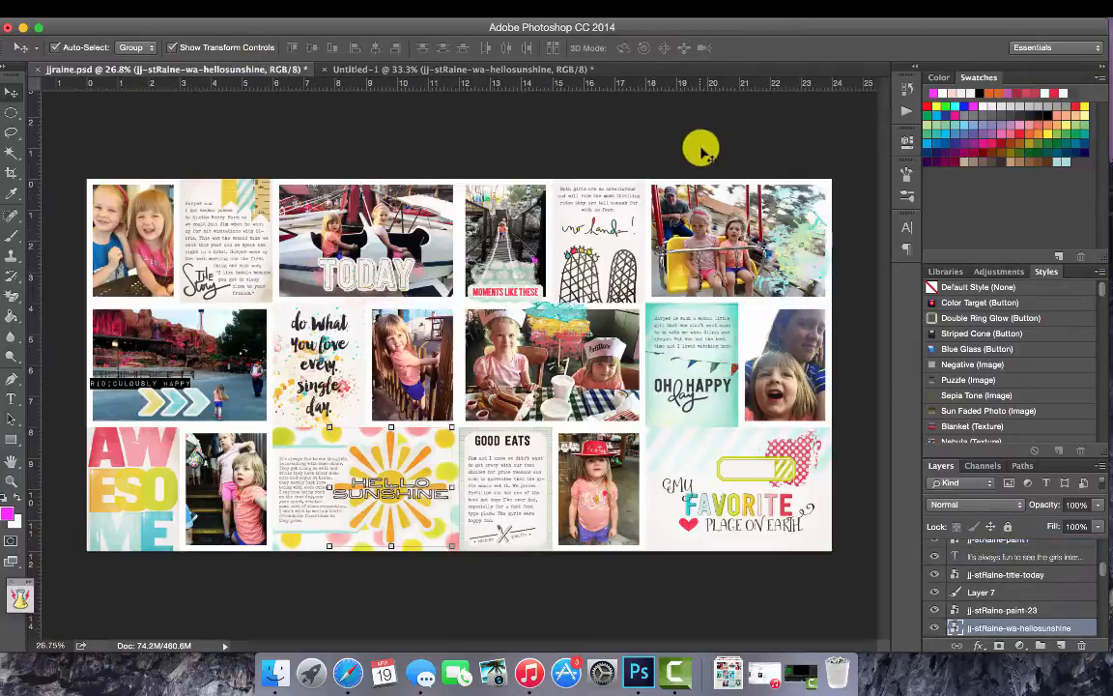
drag(505, 290, 466, 474)
click(194, 70)
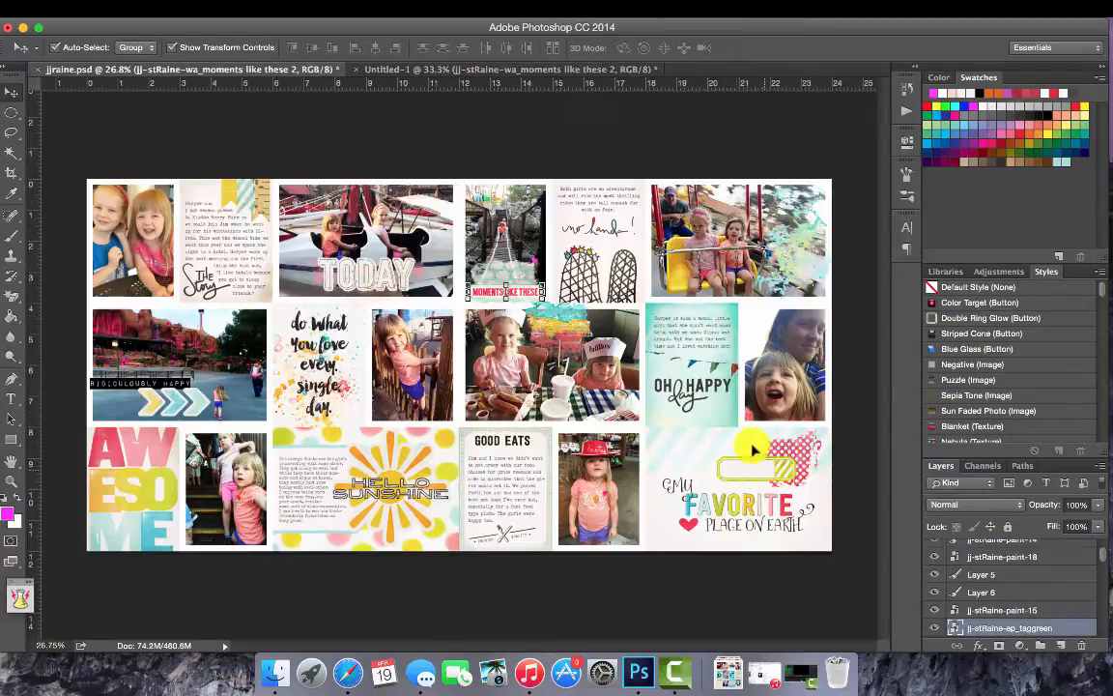
drag(754, 449, 553, 419)
click(235, 70)
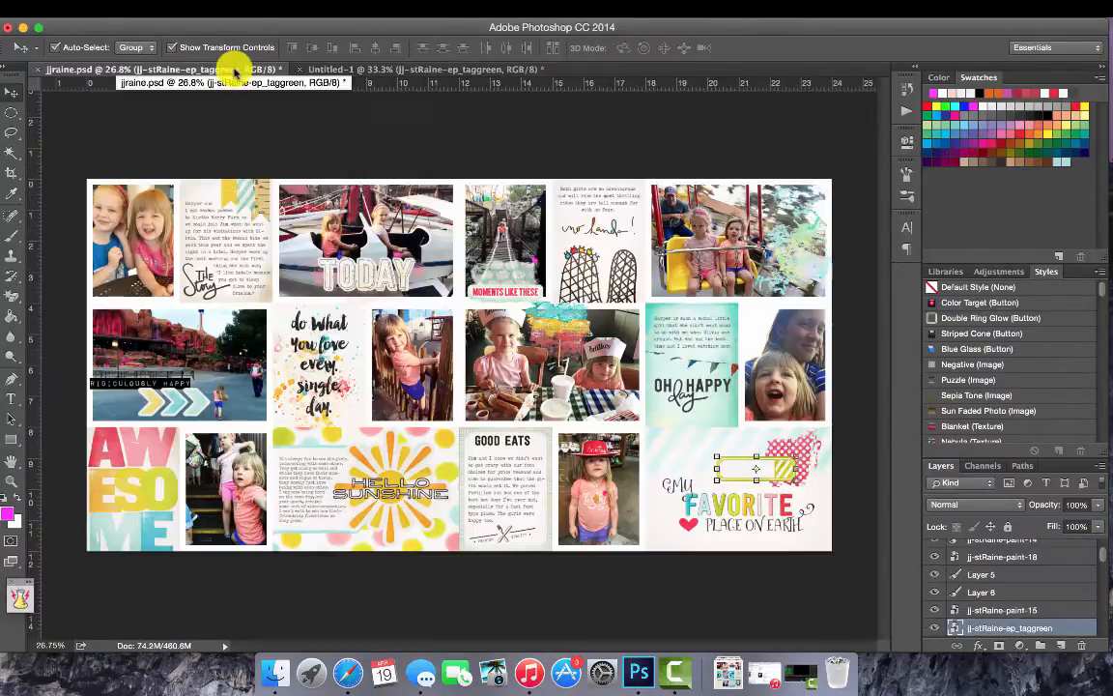
Arrange the six stickers on the Untitled-1 page so that none overlap and there is clear space around each
click(350, 69)
drag(435, 374, 400, 429)
drag(442, 479, 443, 497)
drag(543, 406, 517, 459)
drag(522, 340, 516, 401)
drag(504, 208, 518, 264)
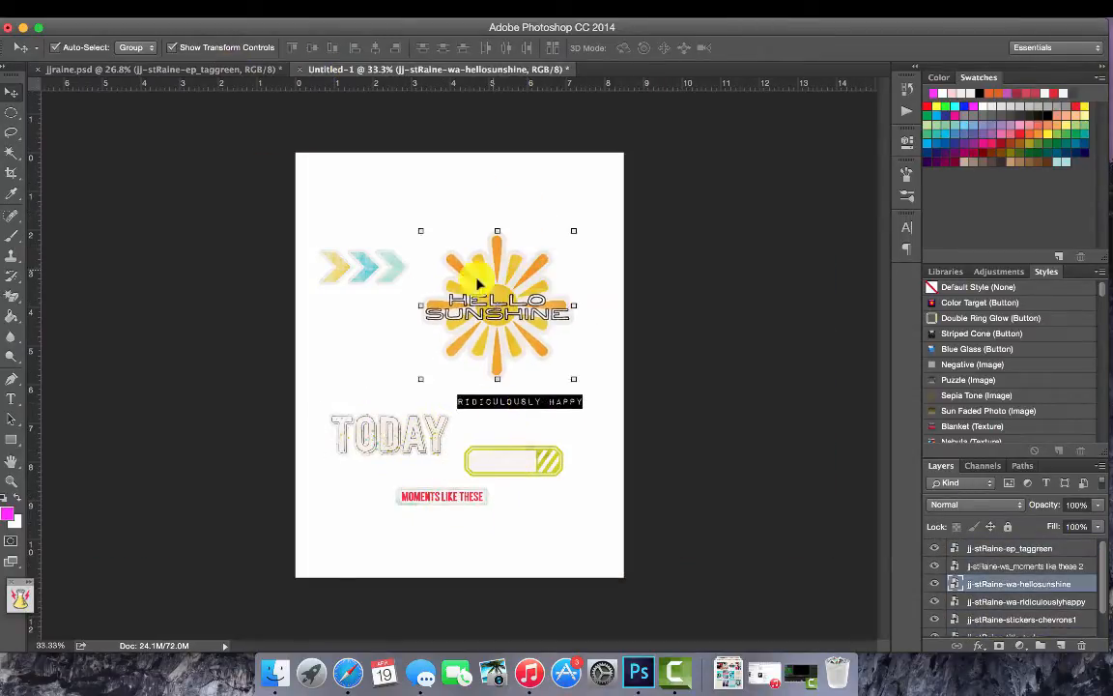
drag(394, 245, 404, 343)
Save a copy of the sticker sheet in PNG format under the name jjraine
click(111, 7)
click(206, 169)
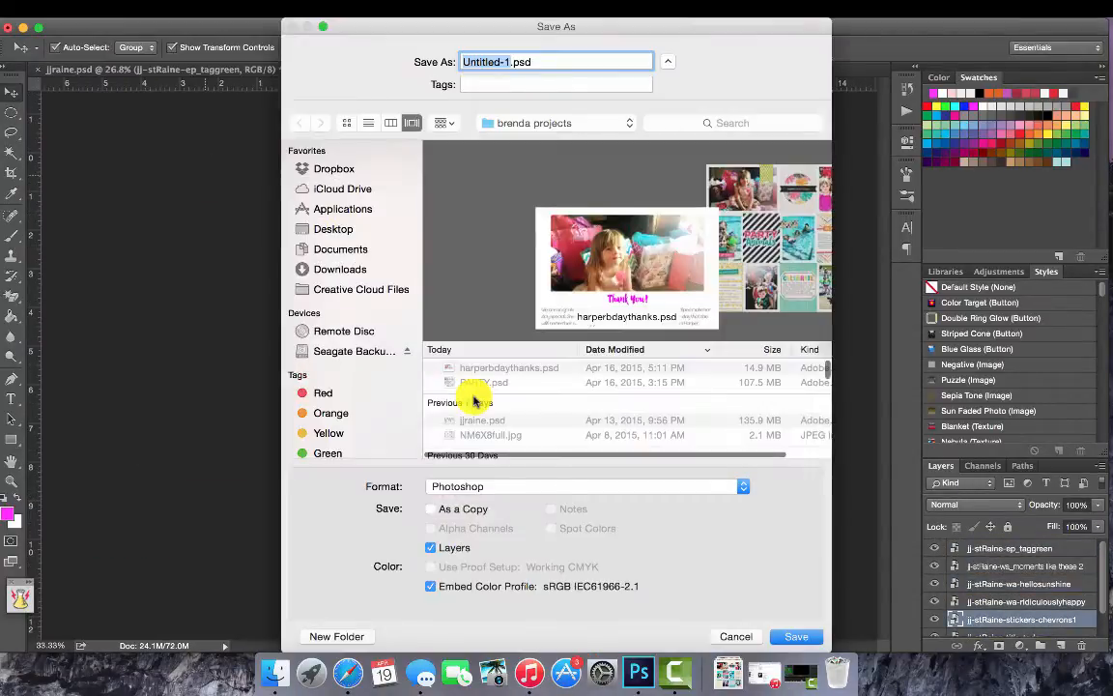
text(jjraine)
click(701, 486)
click(618, 567)
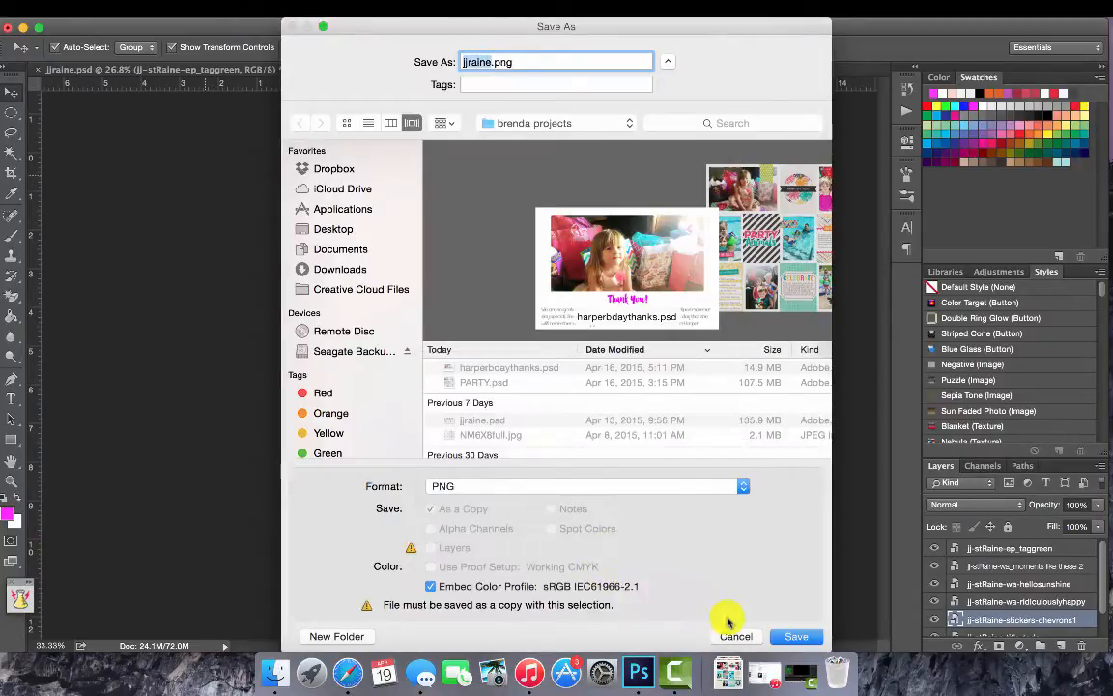
click(796, 636)
click(615, 215)
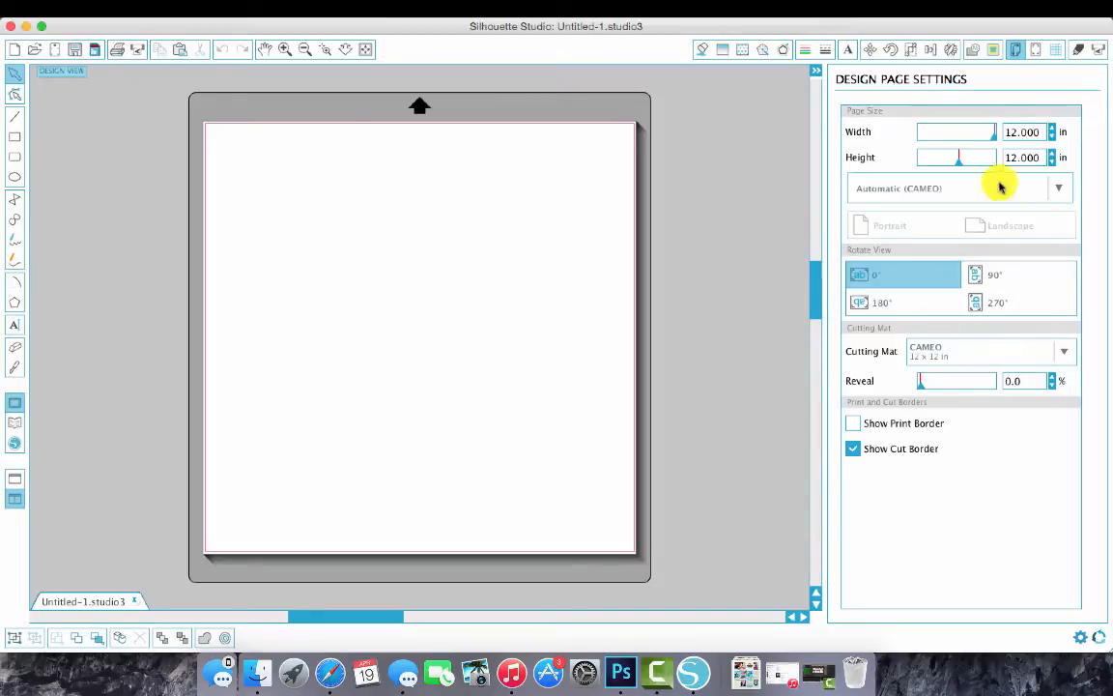
In Silhouette Studio, set the page size to Letter, 8.5 × 11 in, and open jjraine.png from the Desktop
click(1014, 189)
click(899, 313)
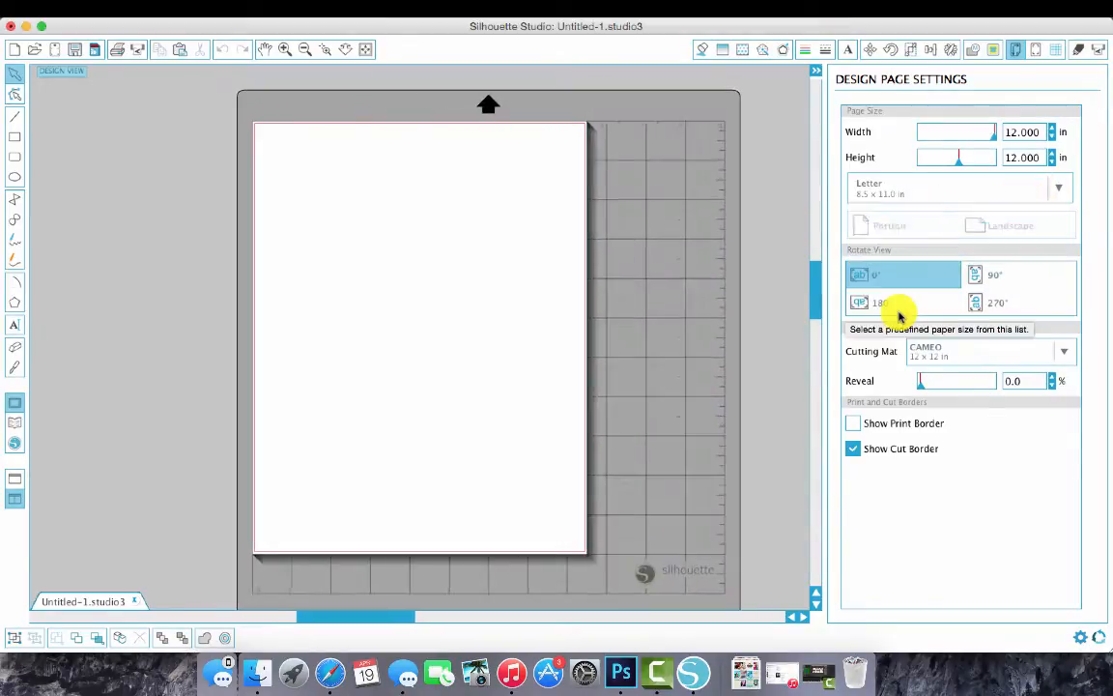
click(165, 7)
click(169, 40)
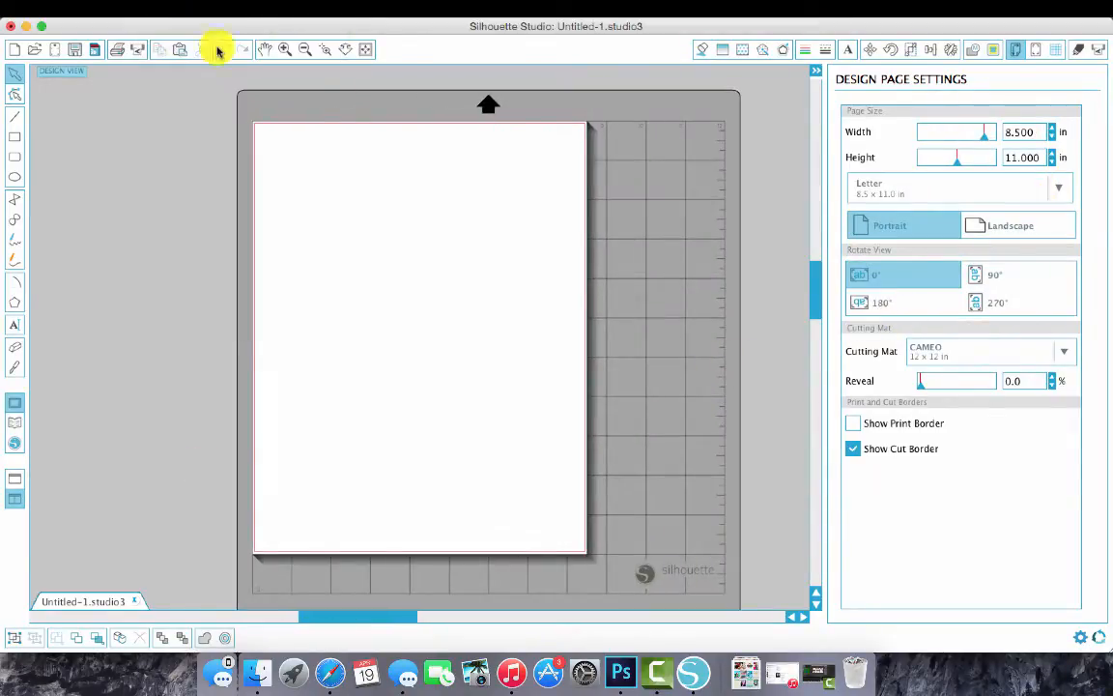
click(337, 177)
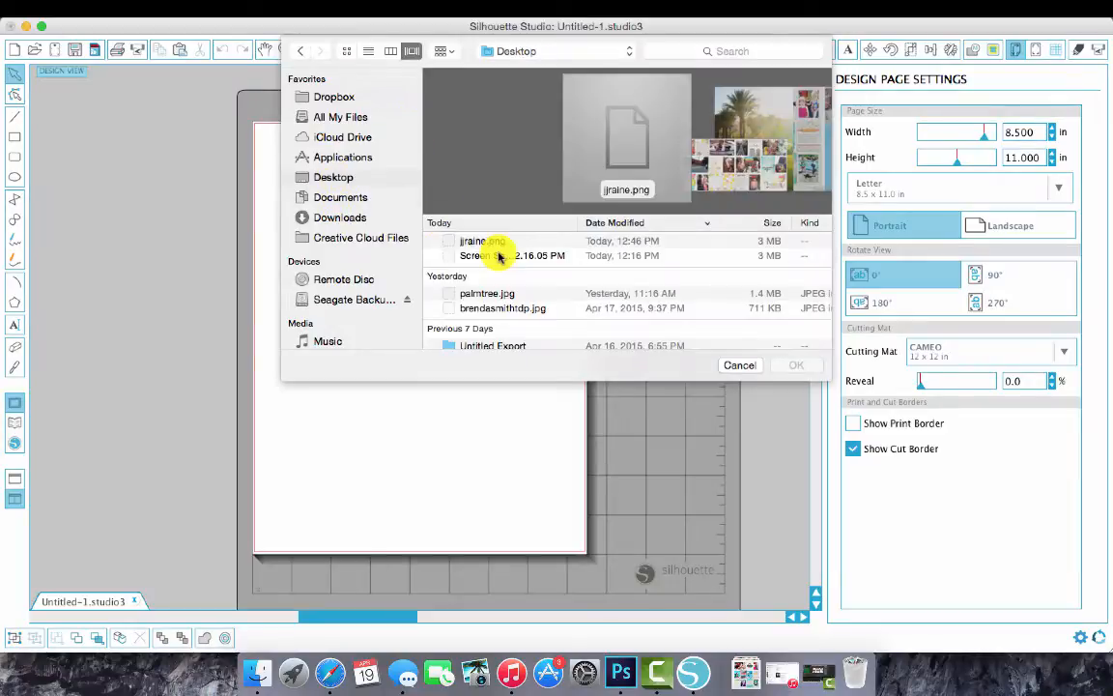
click(512, 238)
click(802, 366)
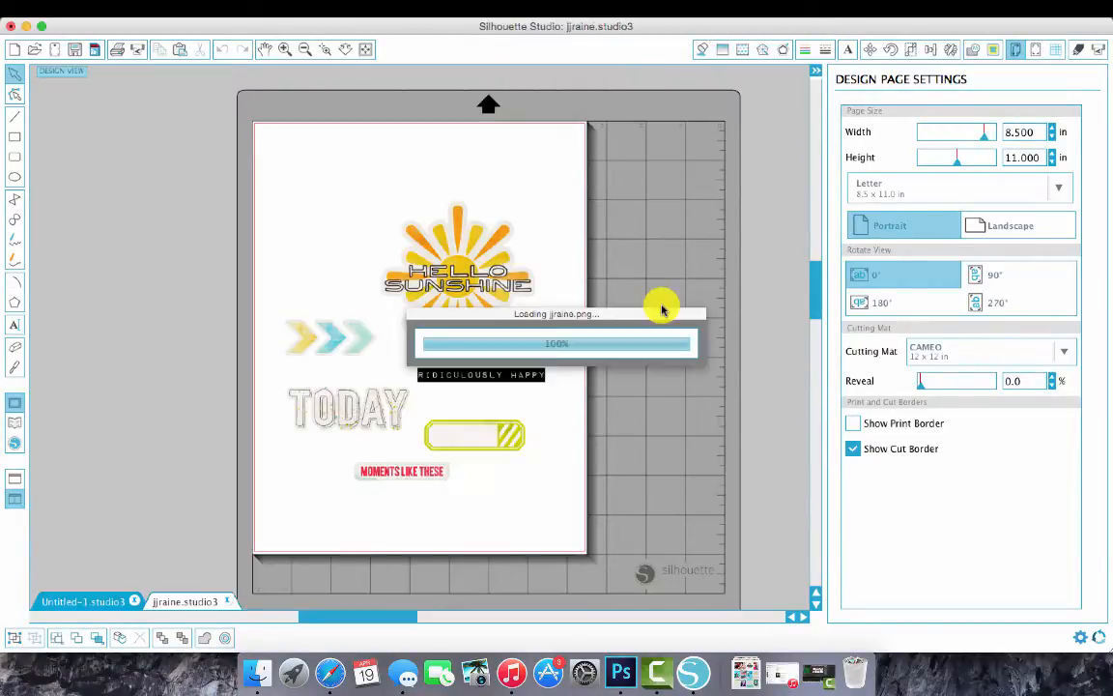
Add registration marks in the Type 1 (CAMEO, Portrait) style to the sticker page
click(479, 261)
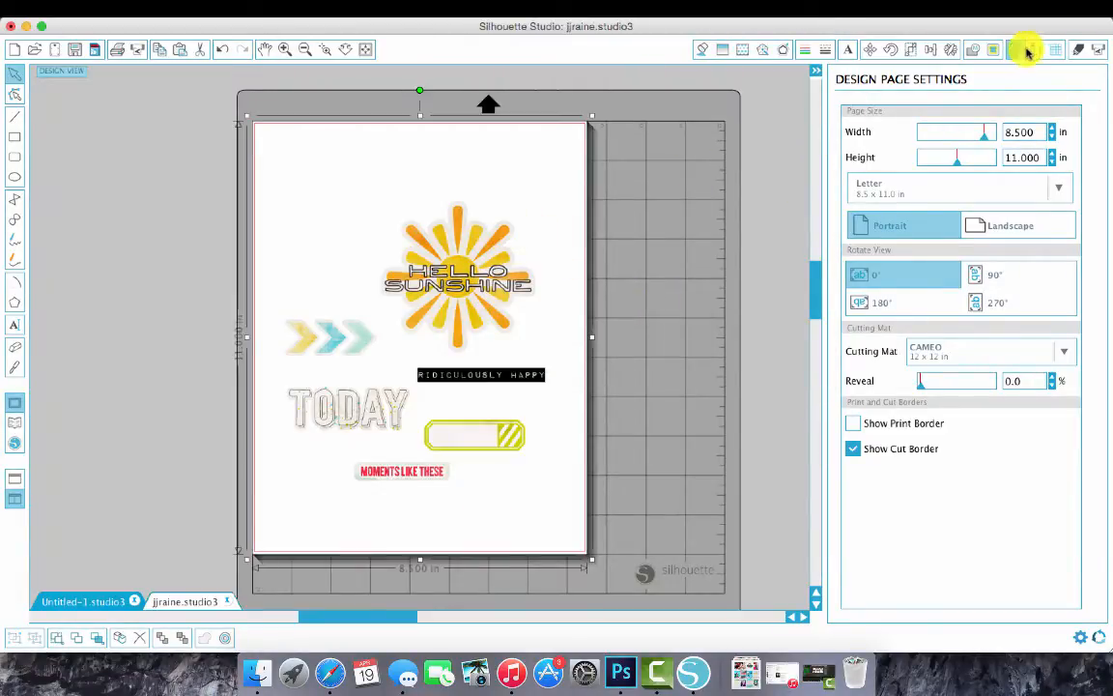
click(1033, 50)
click(1067, 136)
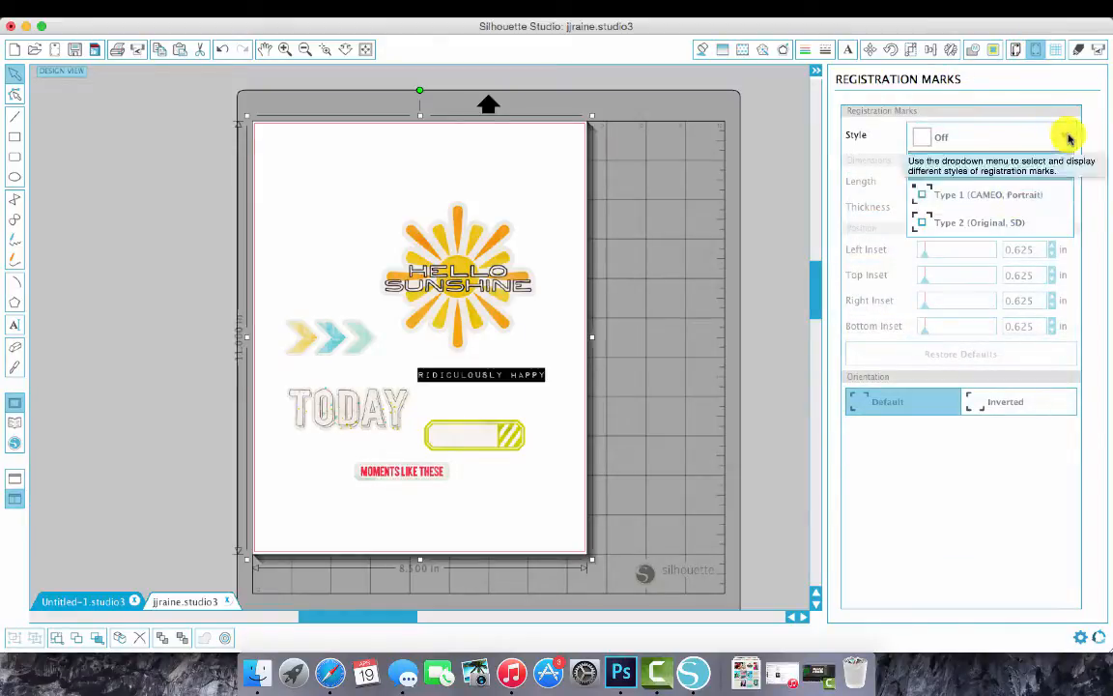
click(1019, 201)
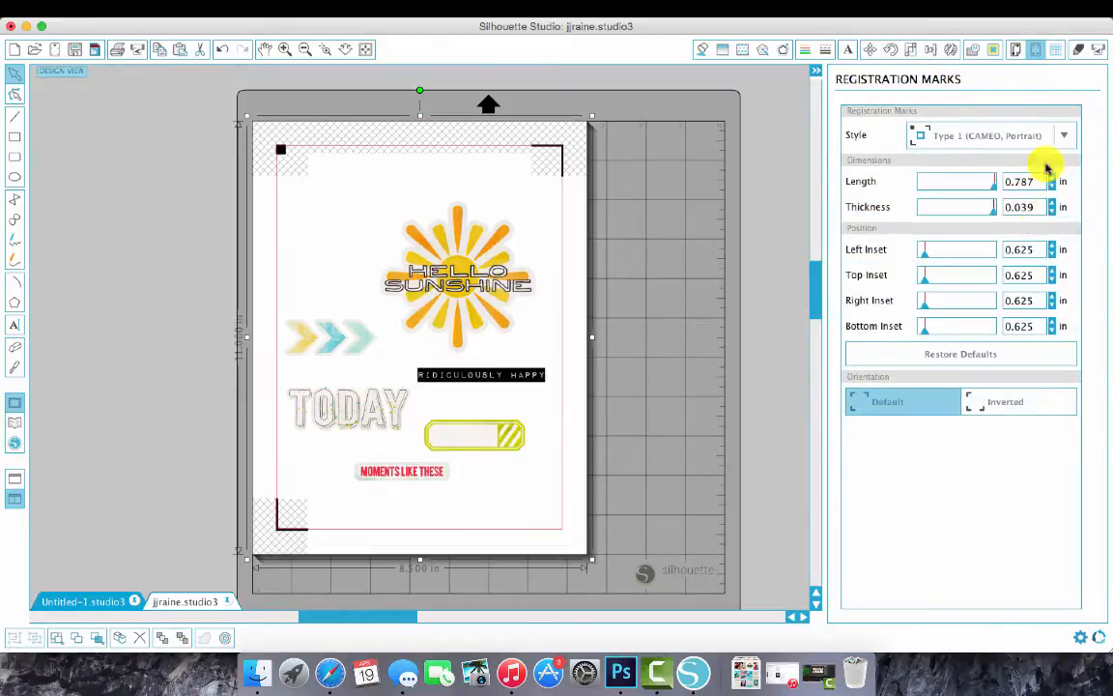
Trace the outer edges of all six stickers with the High Pass Filter off and the threshold at 100%
click(996, 50)
click(882, 140)
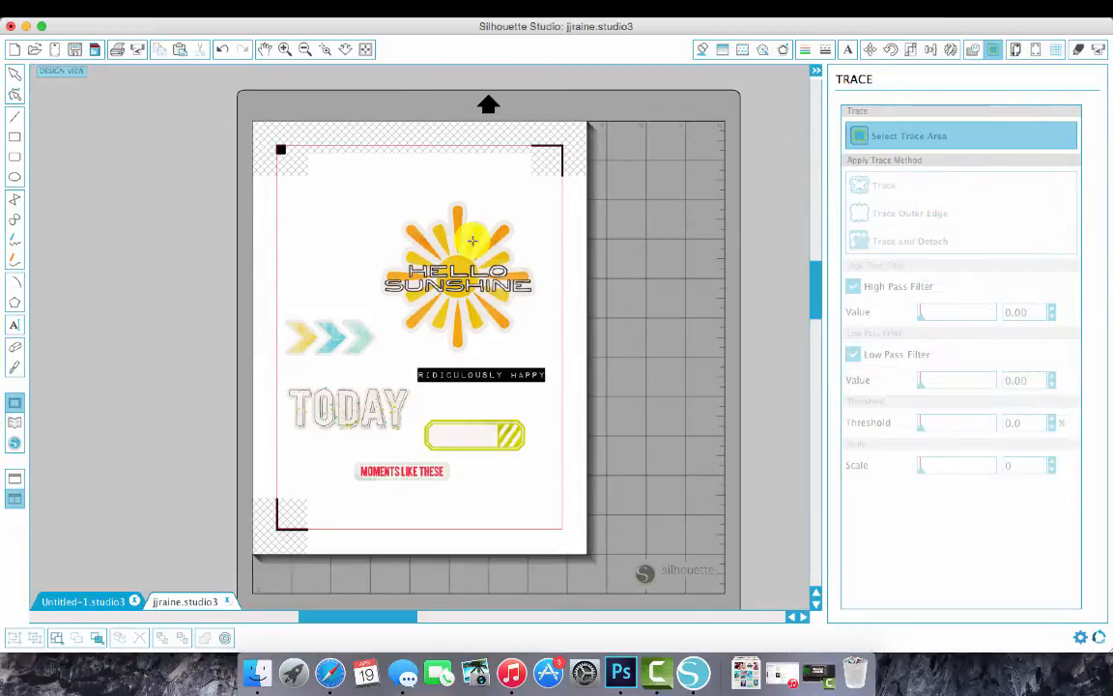
mouse_move(275, 186)
mouse_down()
mouse_move(358, 454)
mouse_move(552, 485)
mouse_up()
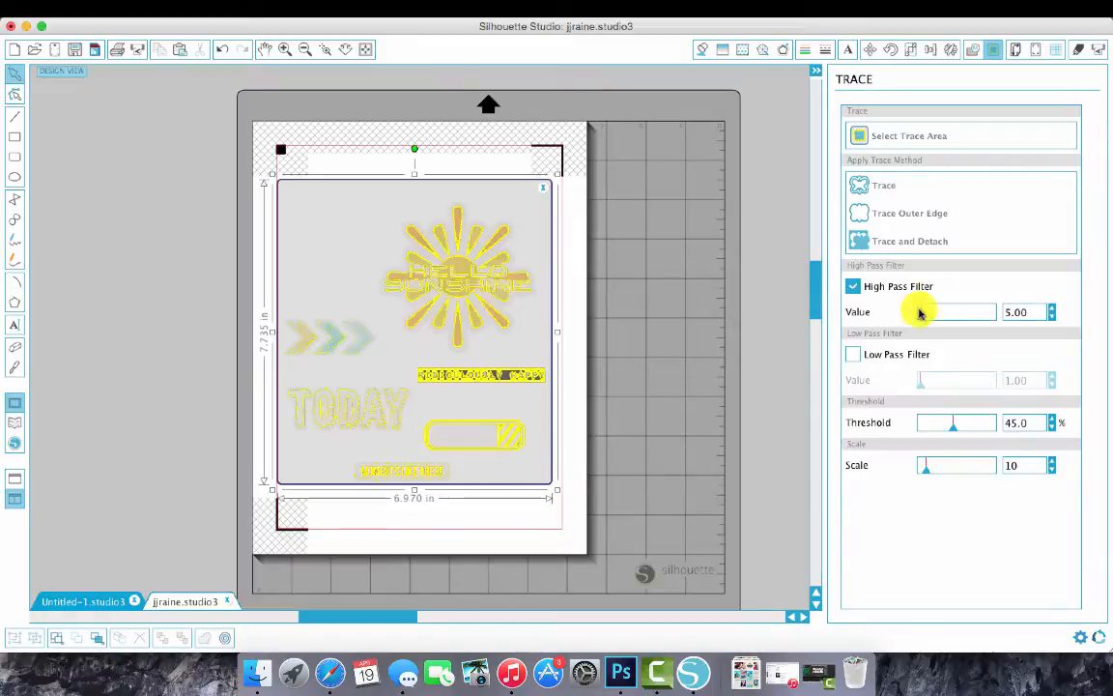
click(856, 286)
drag(953, 424, 1089, 441)
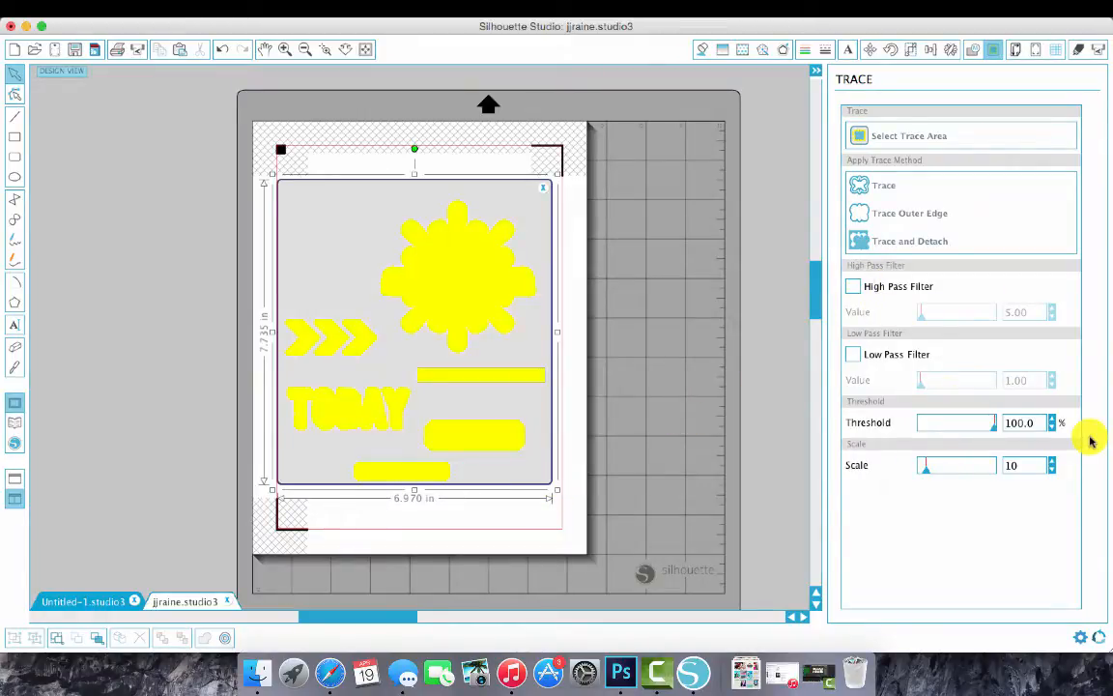
click(887, 213)
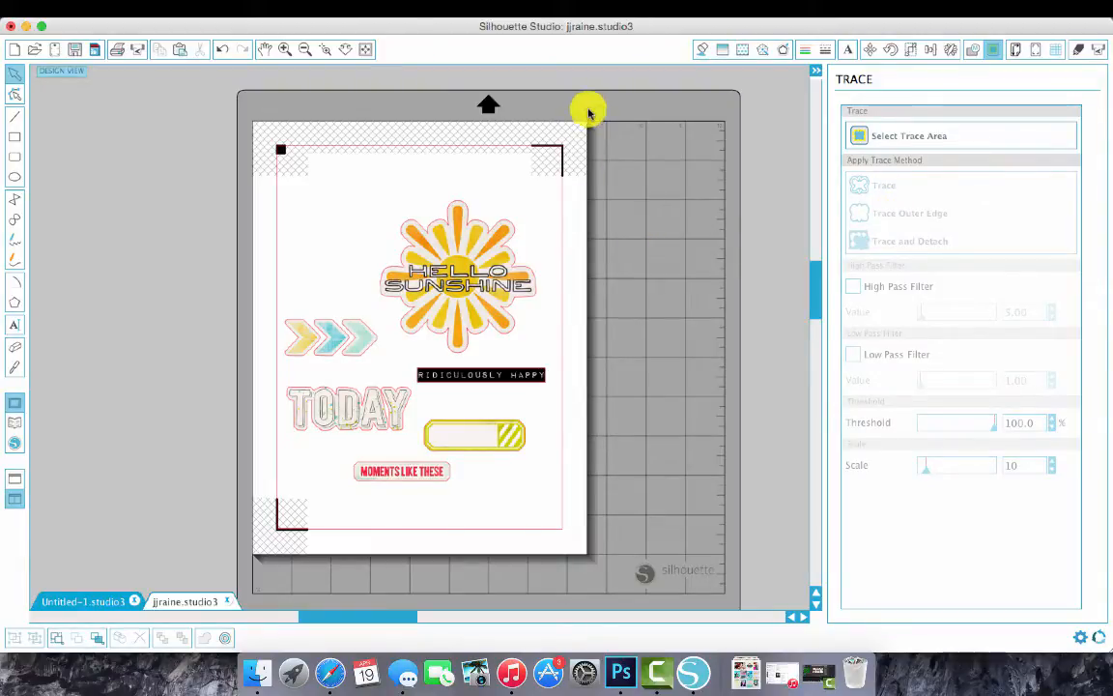
Switch to Photoshop and delete the TODAY title, the Hello Sunshine sunburst and the chevrons sticker from the jjraine.psd spread
click(621, 672)
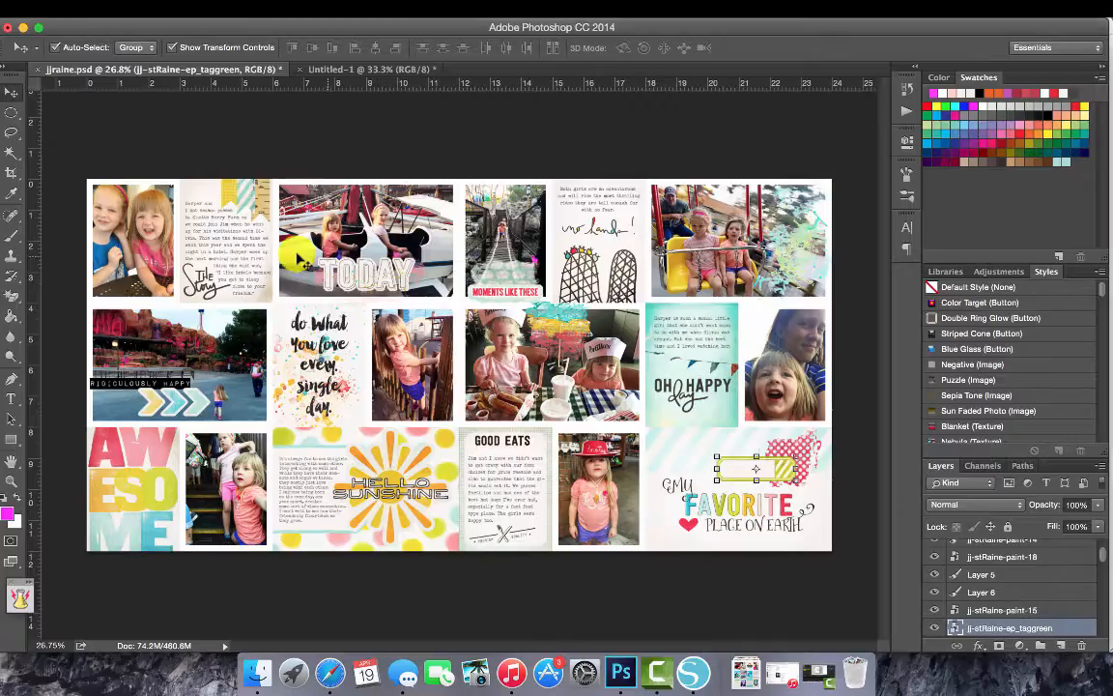
click(368, 277)
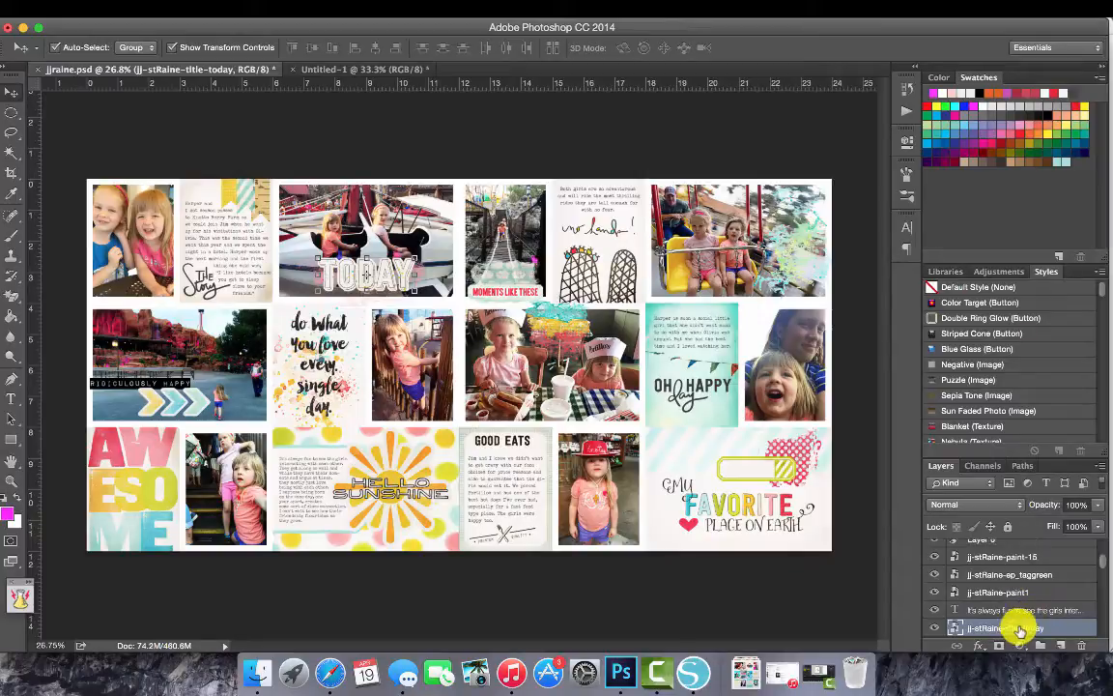
click(1082, 645)
click(396, 493)
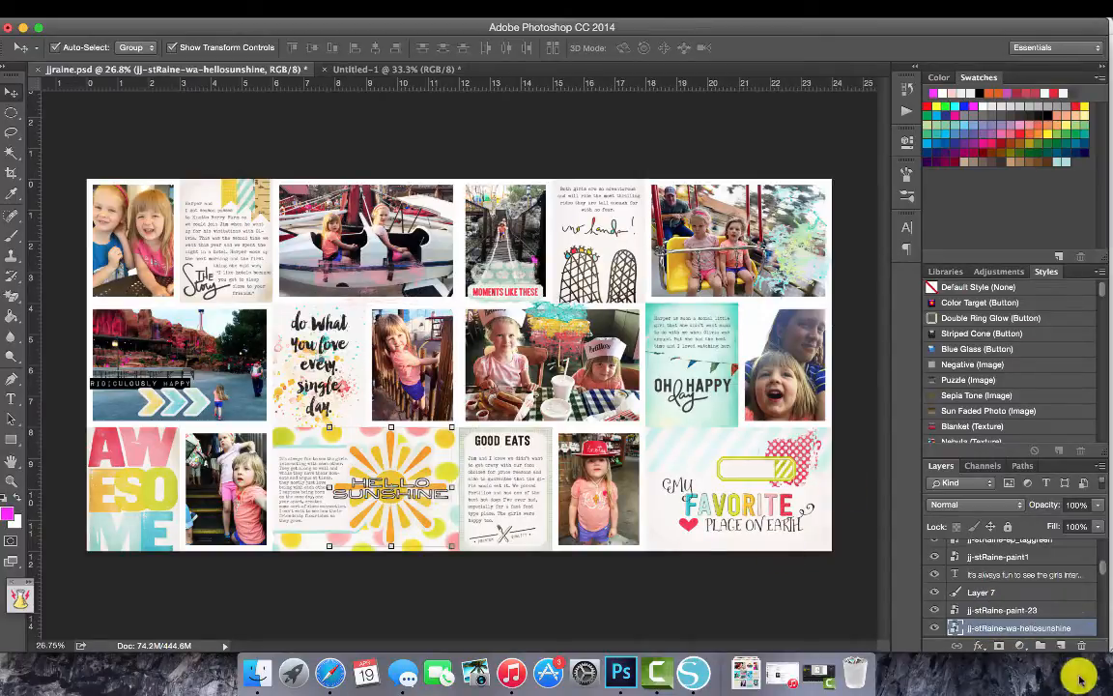
click(1082, 647)
click(157, 417)
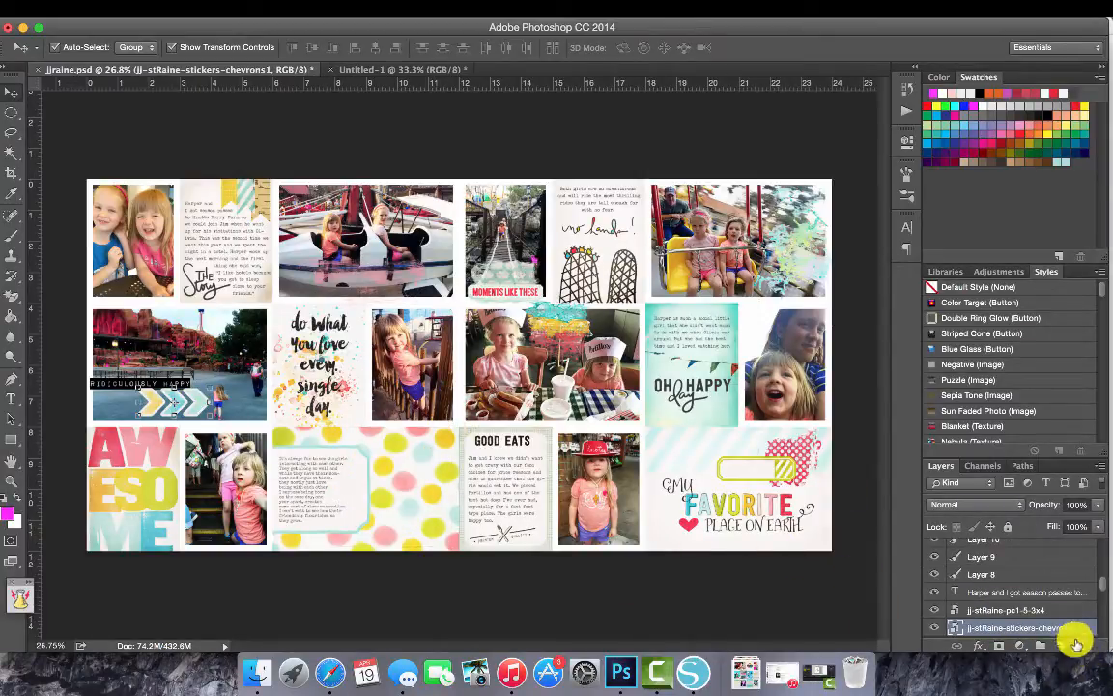
click(1082, 646)
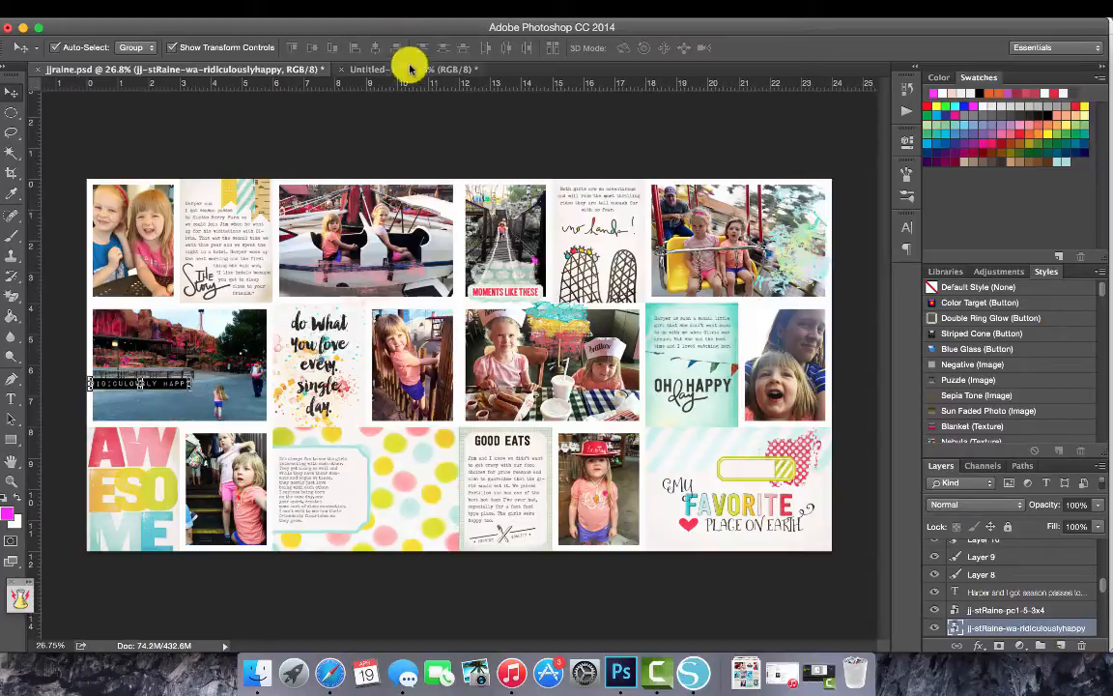
Delete the Ridiculously Happy label, the Moments Like These label and the green tag from the spread
click(410, 67)
click(220, 69)
click(1081, 646)
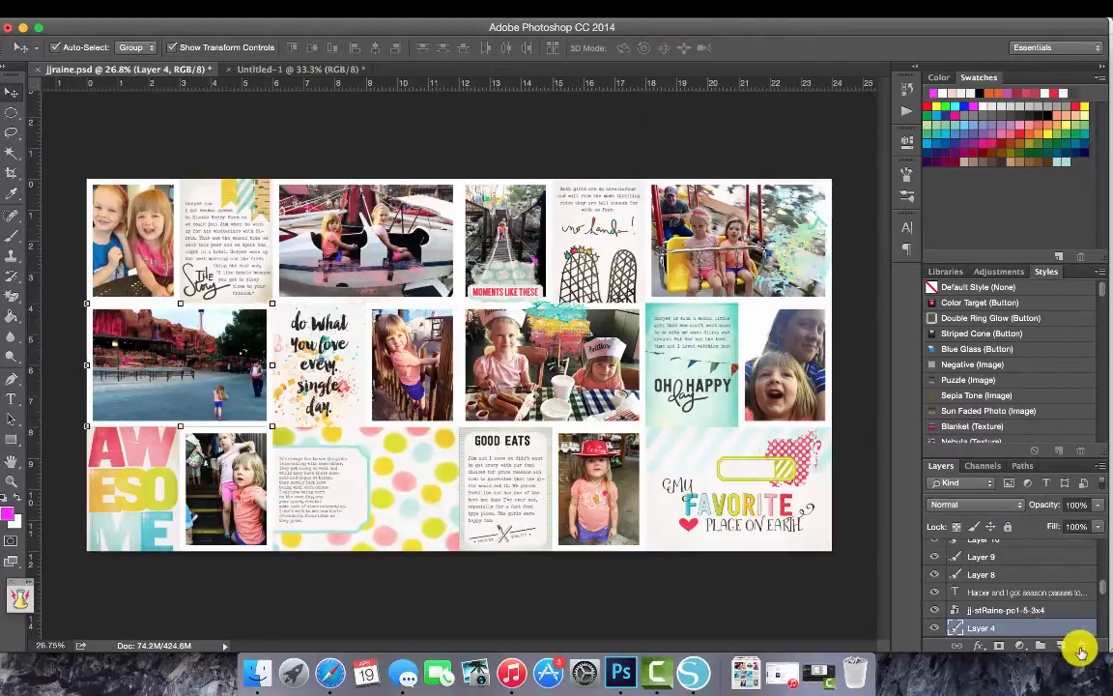
click(512, 290)
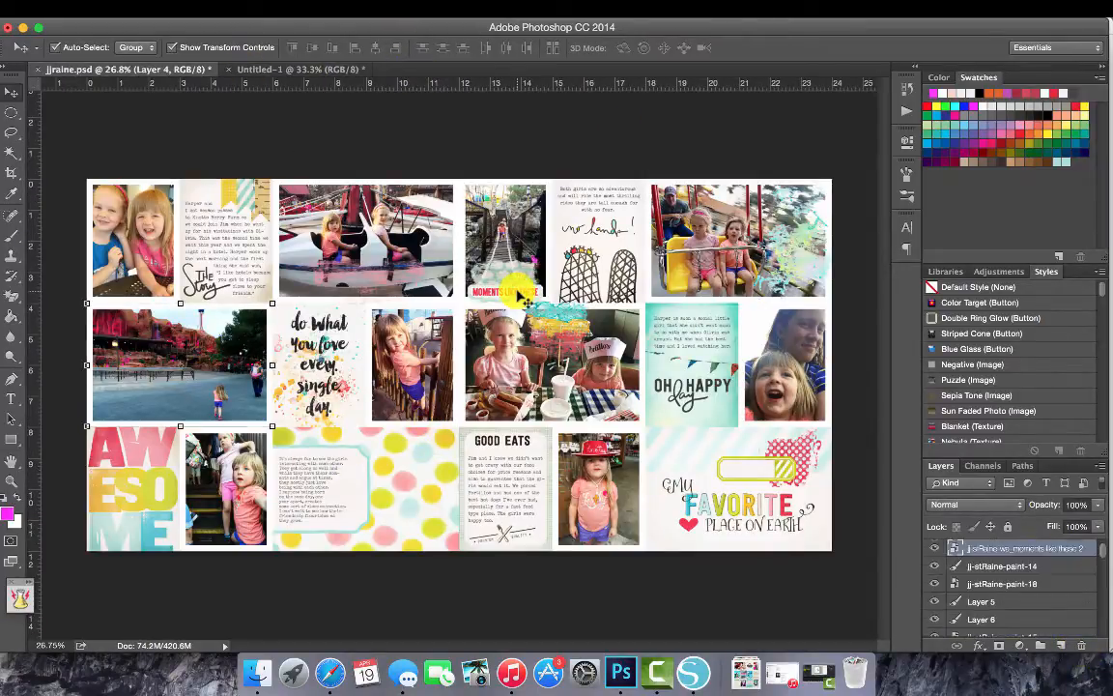
click(1081, 646)
click(781, 469)
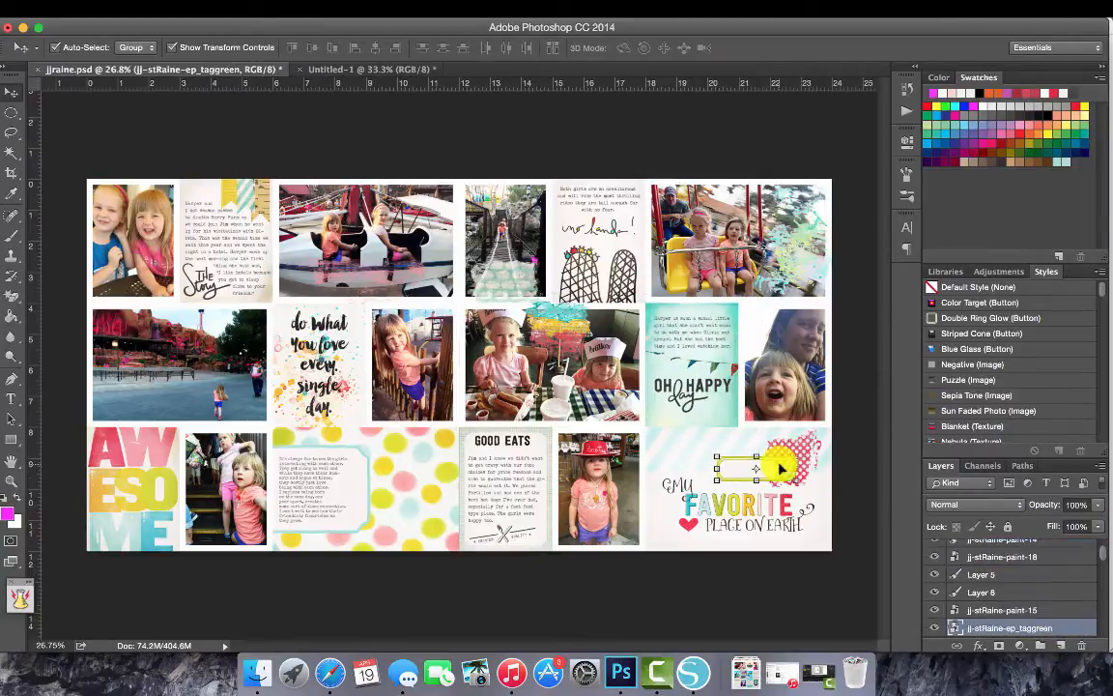
click(1083, 646)
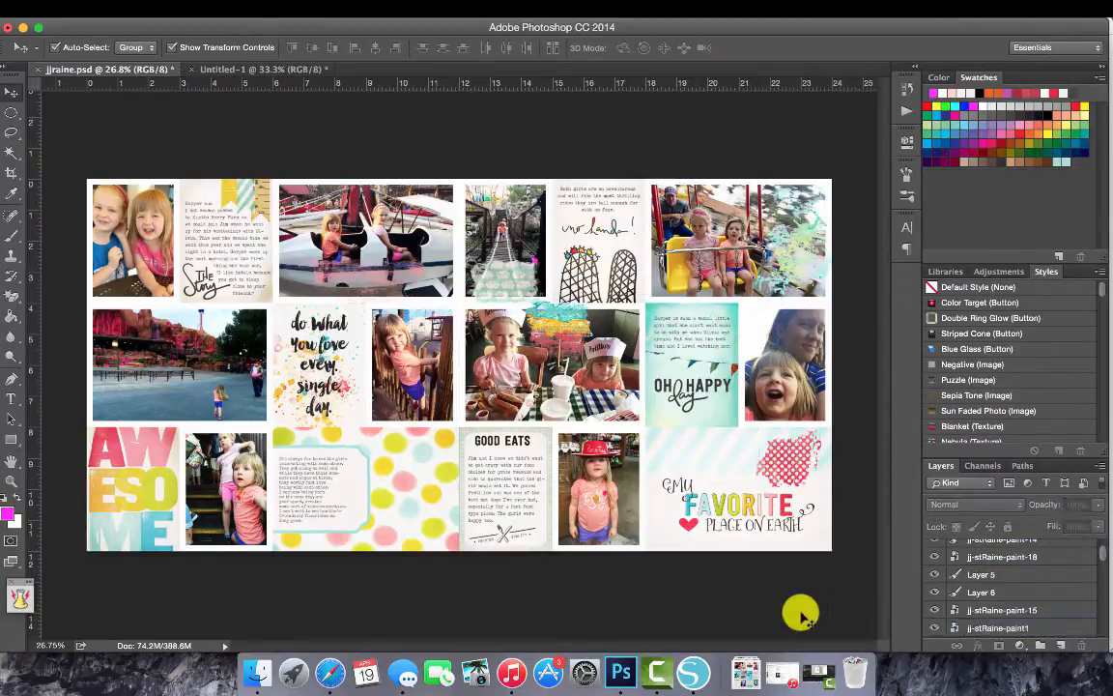
click(120, 2)
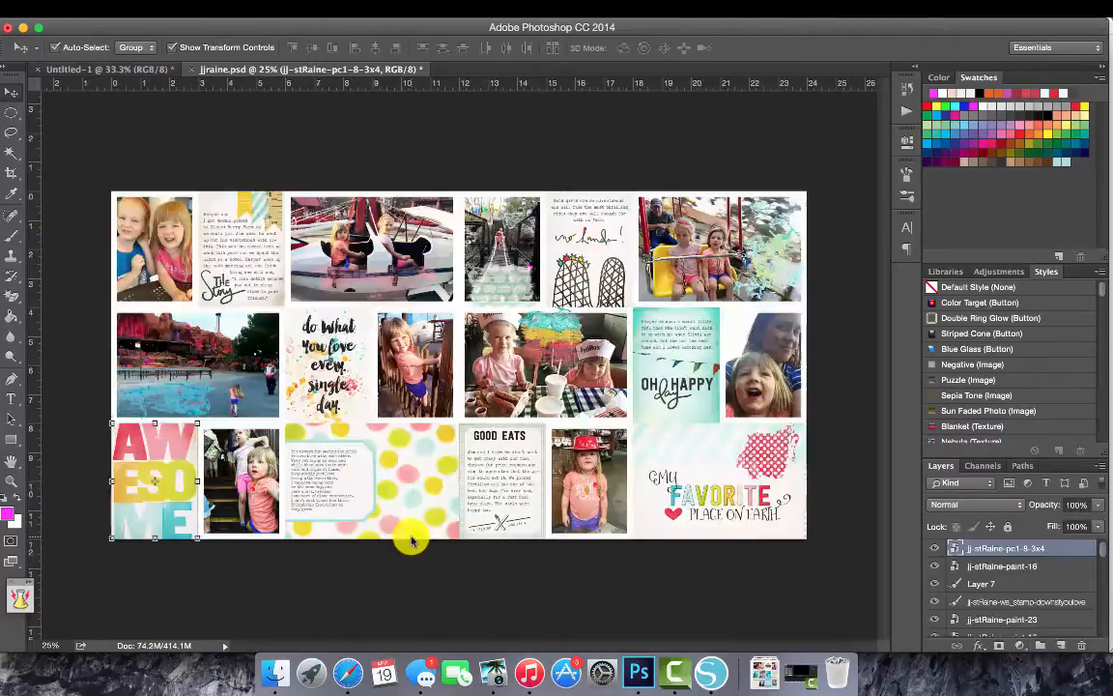
Switch to Finder and move two unneeded files from the brenda projects folder to the Trash
click(275, 672)
scroll(340, 382, up, 4)
drag(191, 363, 837, 674)
drag(398, 270, 837, 672)
click(715, 619)
Close both open Photoshop documents, jjraine.psd and Untitled-1
click(191, 71)
click(529, 247)
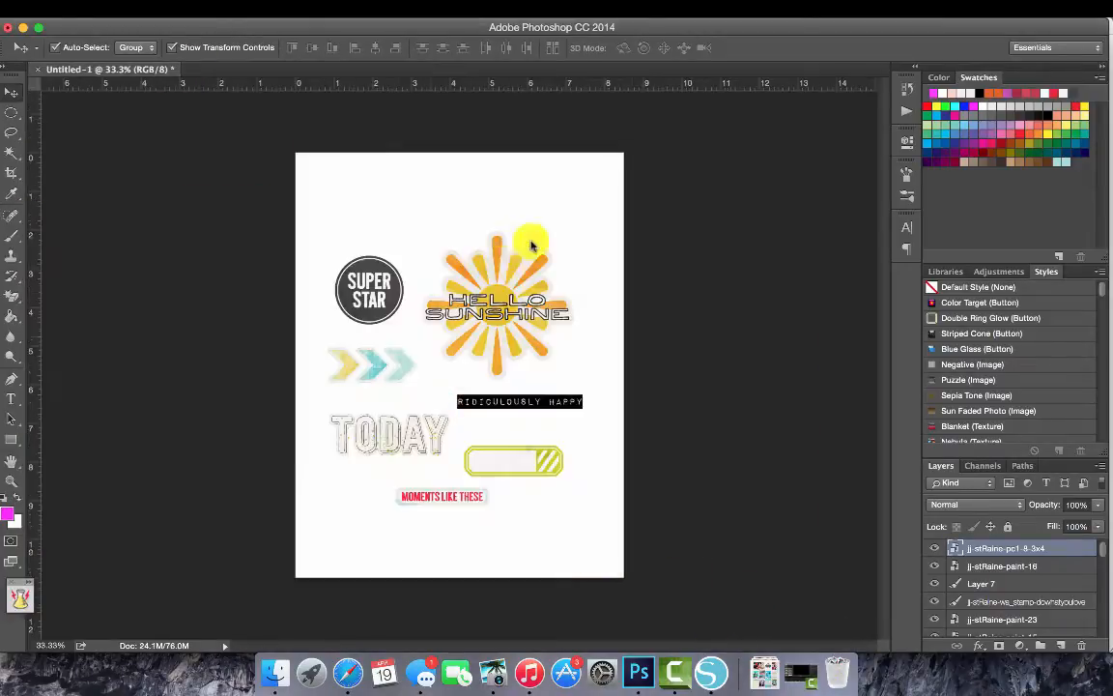
click(39, 70)
click(504, 240)
click(276, 673)
click(296, 268)
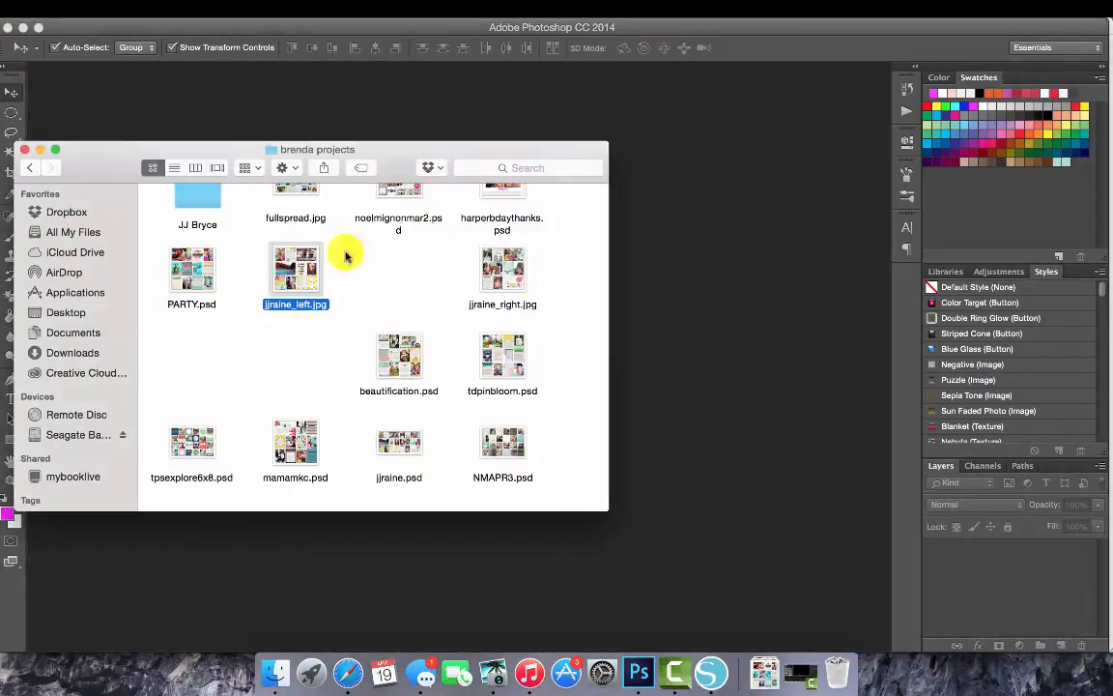
key(super+o)
Run the script that splits a page into separate card JPGs on jjraine_right.jpg and jjraine_left.jpg
click(112, 11)
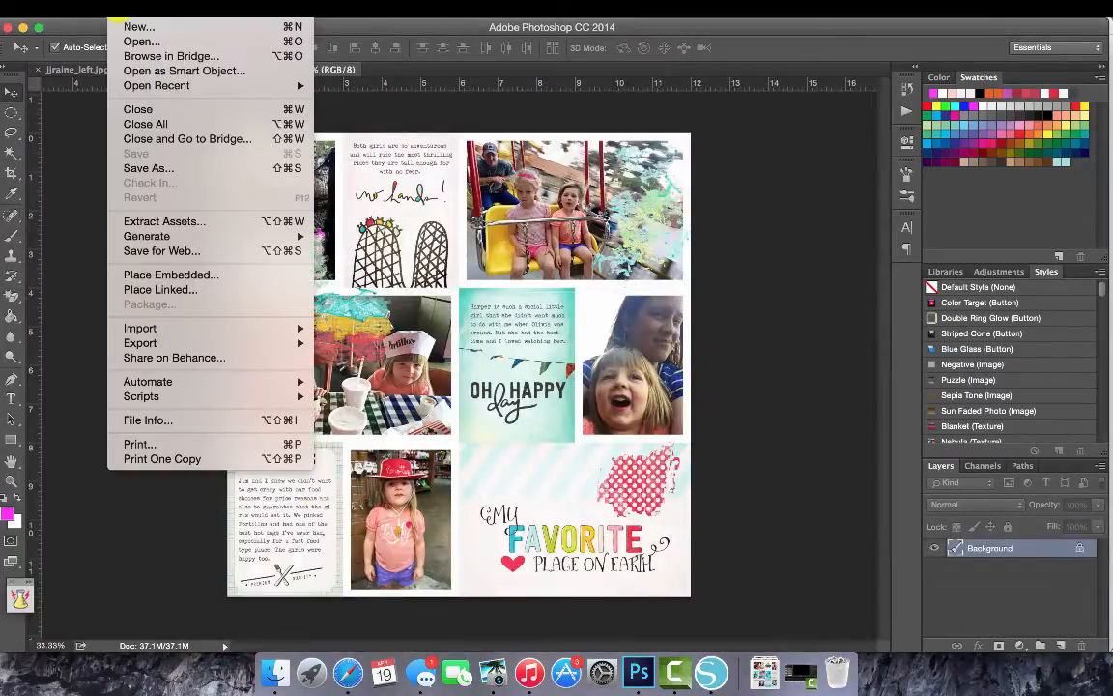
mouse_move(290, 396)
click(447, 515)
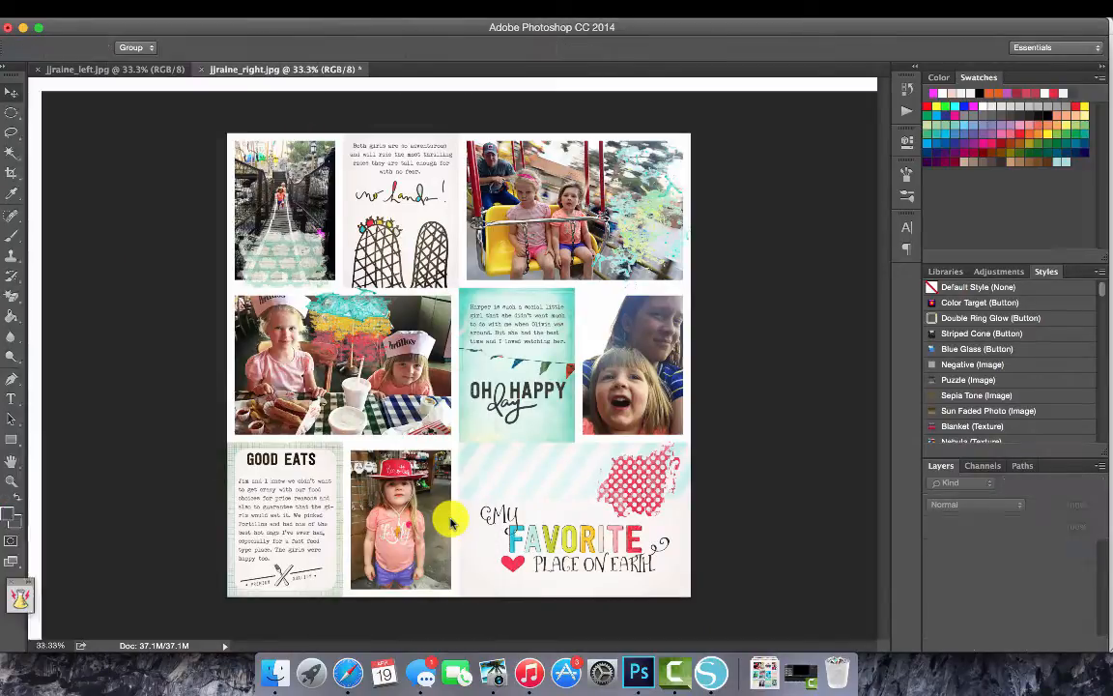
click(112, 11)
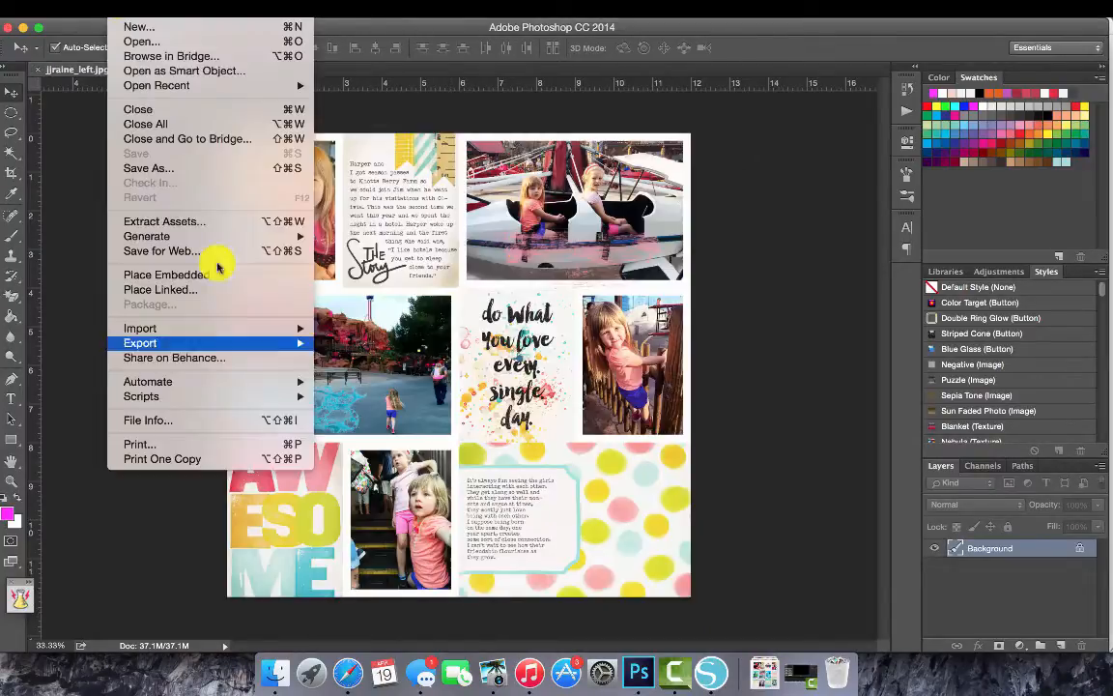
mouse_move(290, 380)
click(424, 517)
Check the exported left and right card JPGs in the brenda projects folder
scroll(318, 400, down, 5)
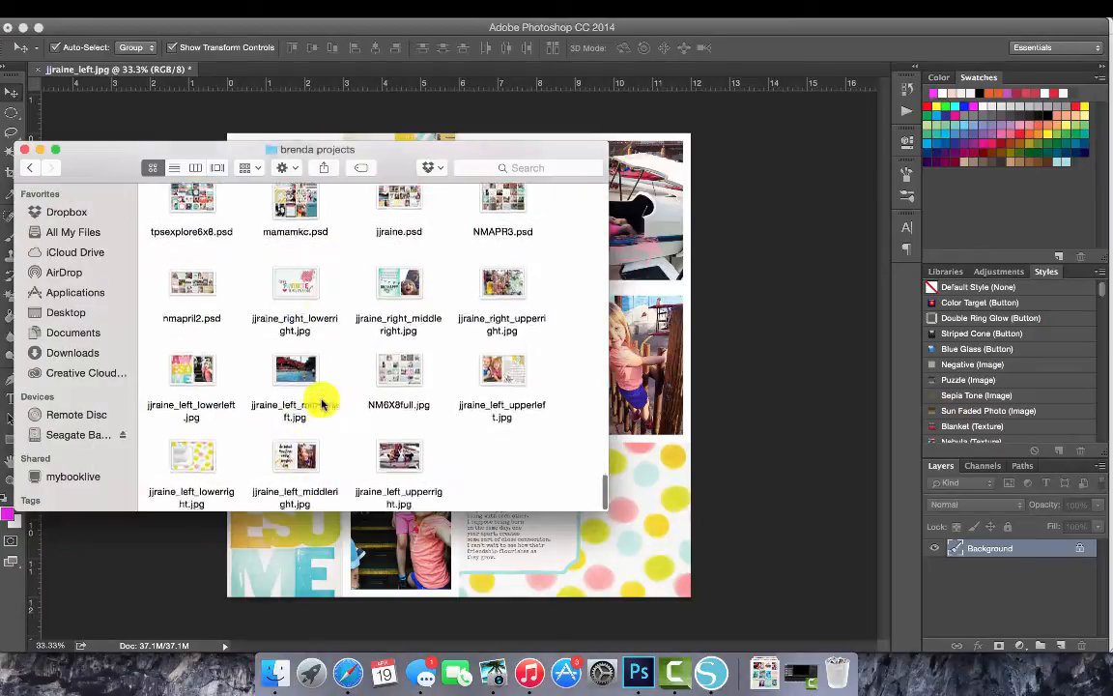
click(377, 270)
double_click(294, 382)
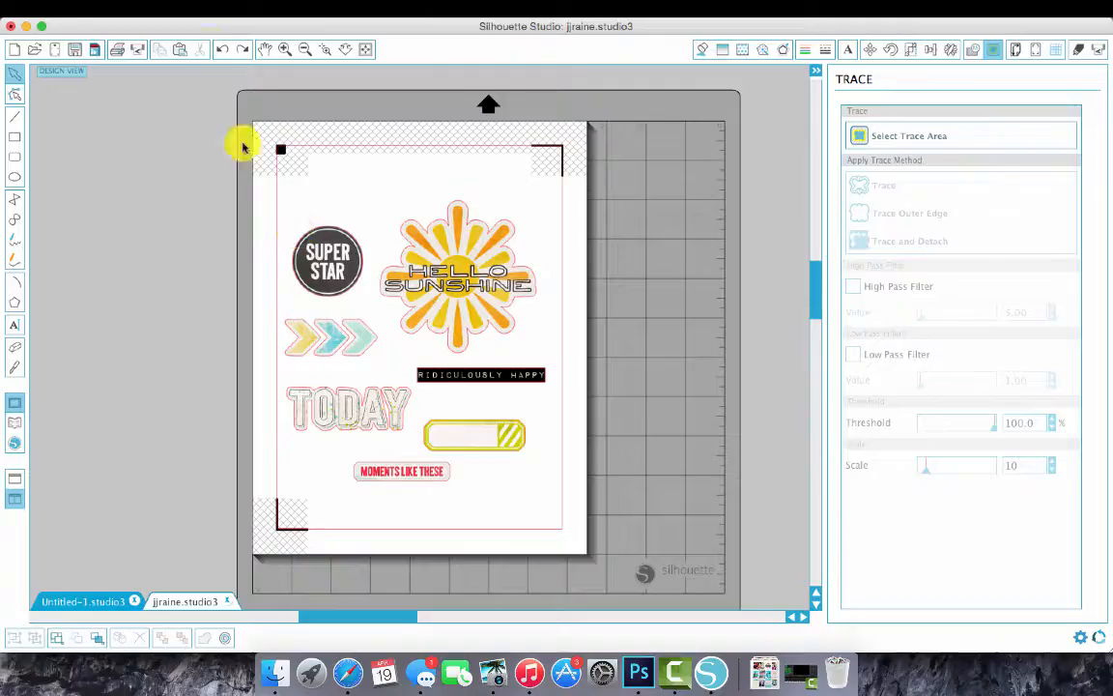
In Silhouette Studio, set the print page setup scale of the jjraine.studio3 sticker sheet to 98%
click(154, 10)
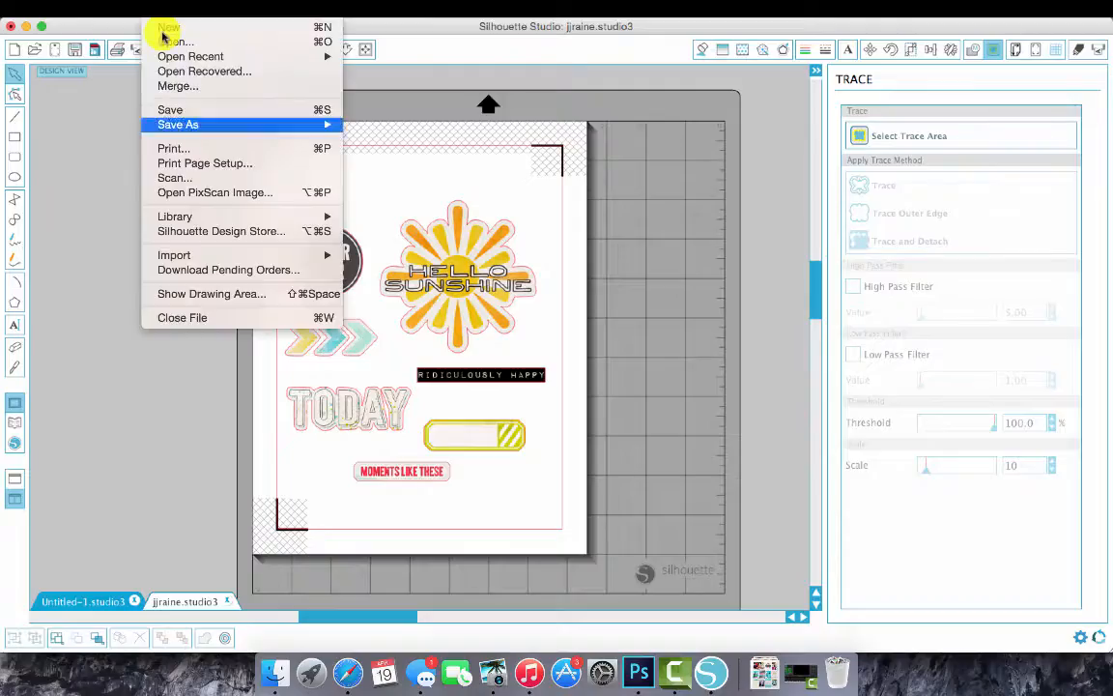
click(224, 164)
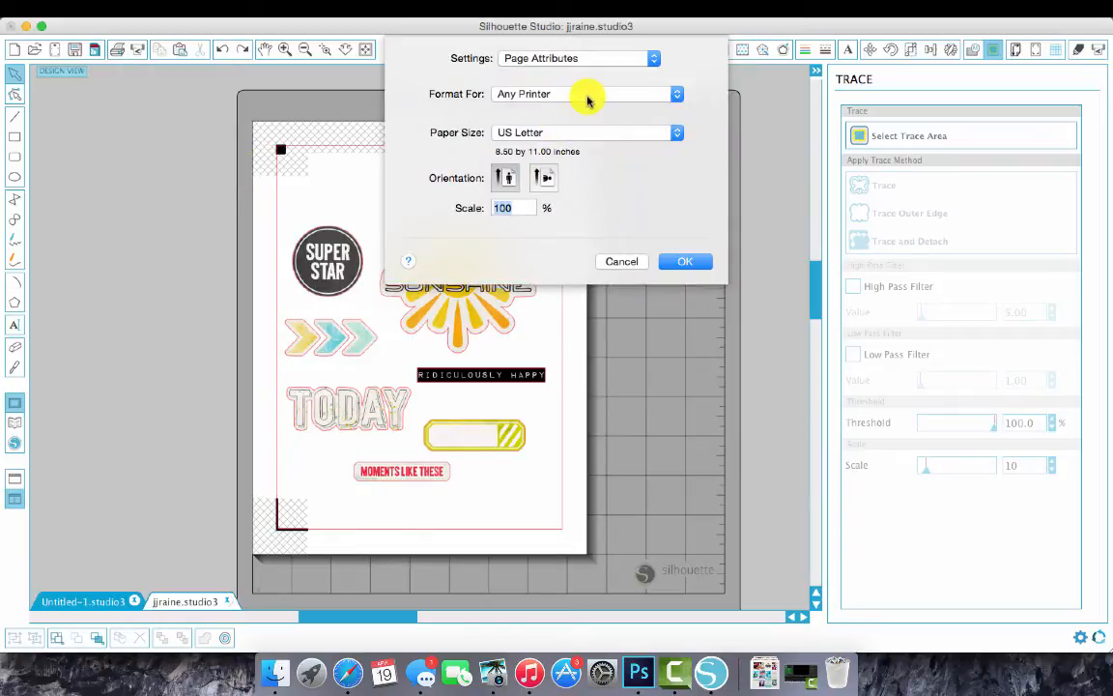
click(590, 61)
click(514, 207)
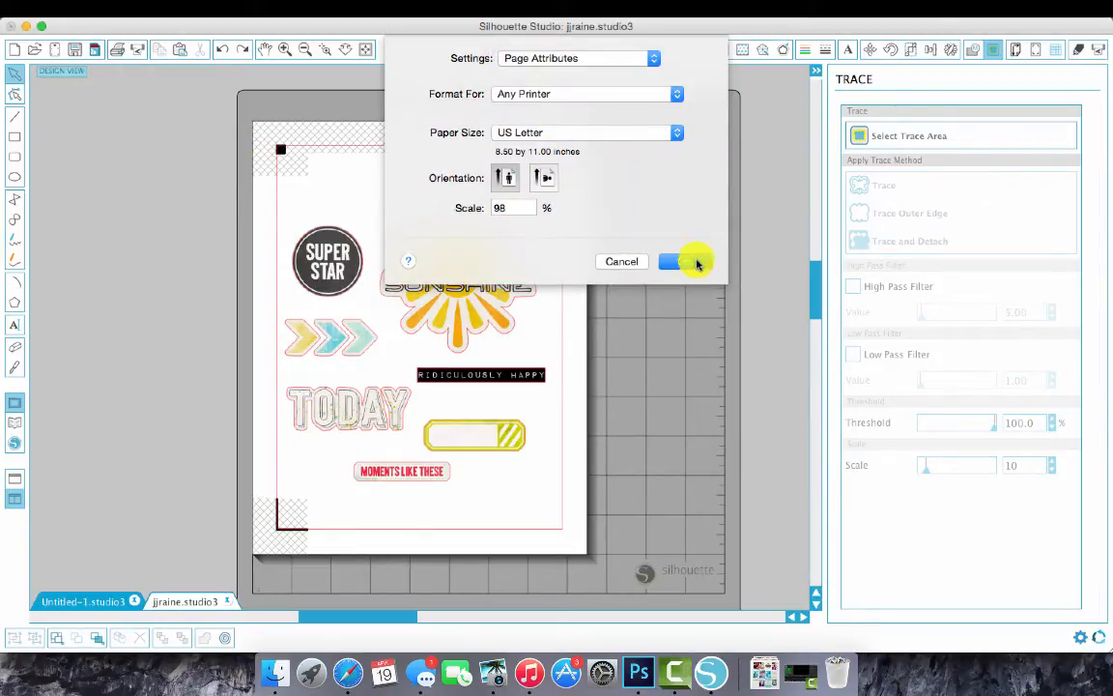
click(696, 263)
Print the sticker sheet on the Canon iP110 series with the Default Settings preset and Matte Photo Paper as the media type
click(155, 9)
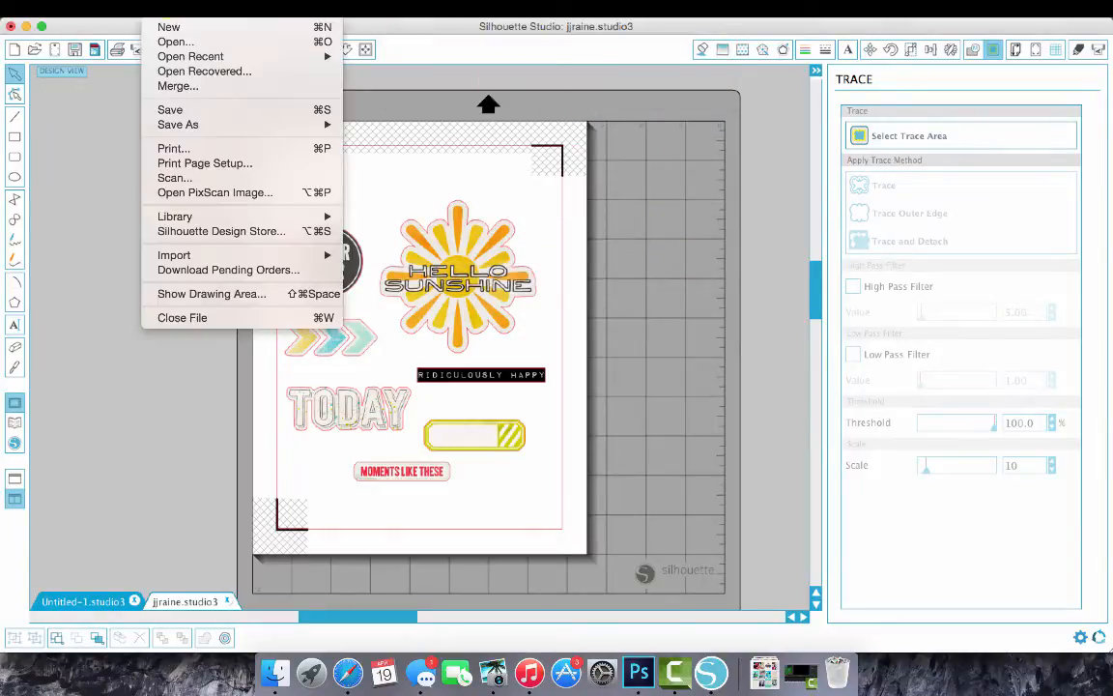
click(211, 149)
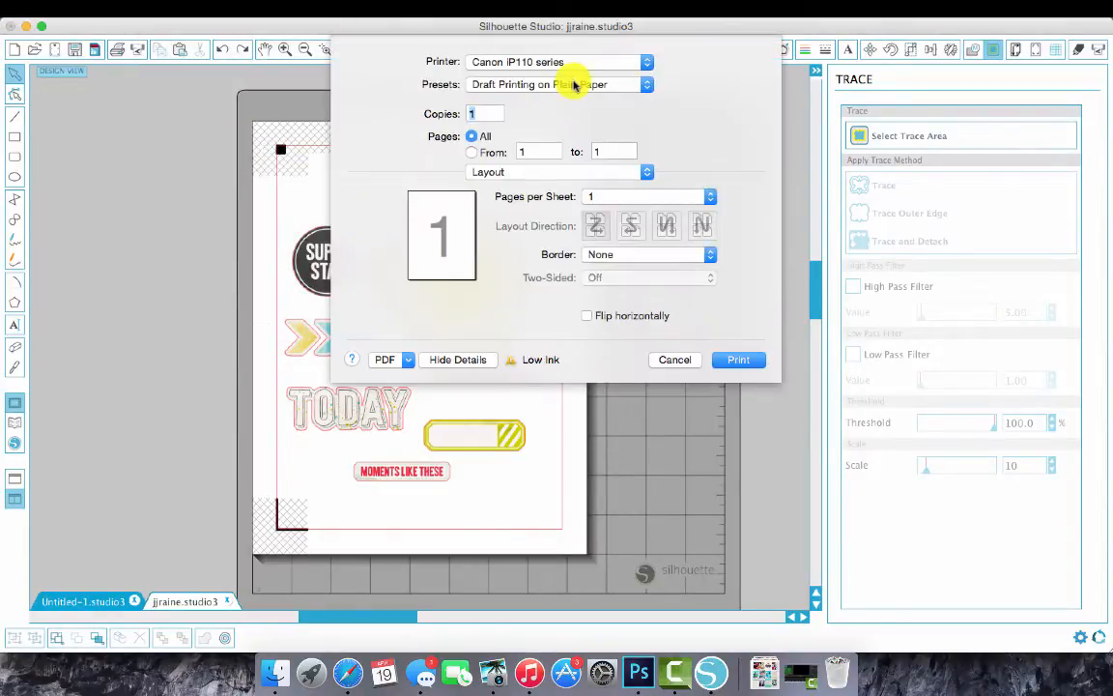
click(575, 86)
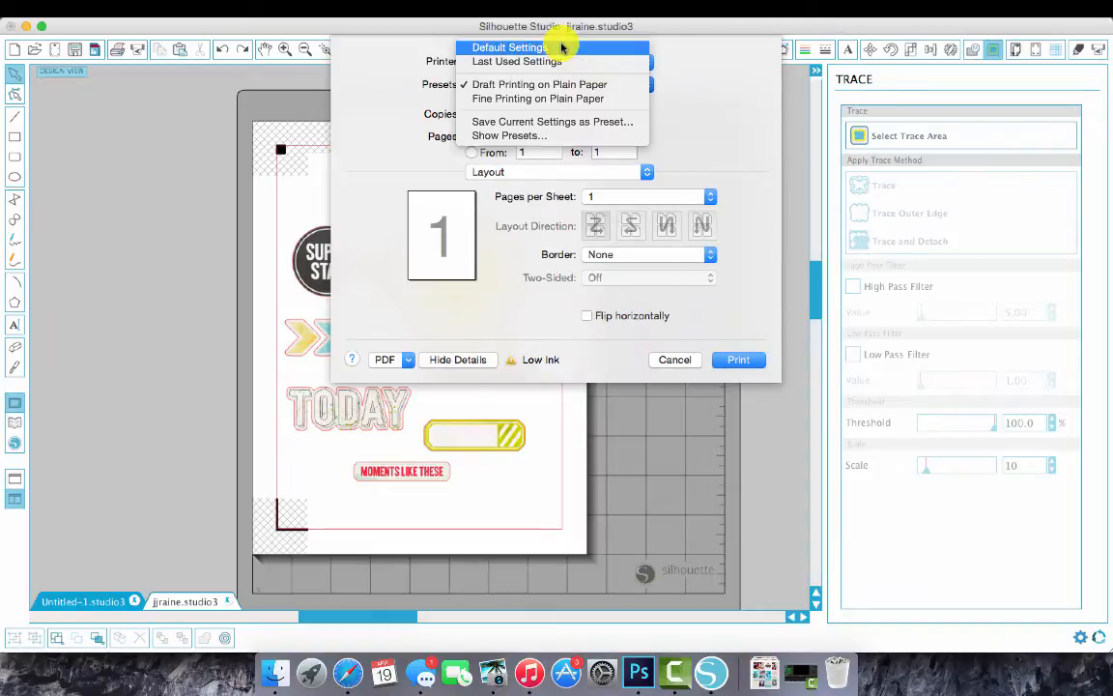
click(566, 46)
click(557, 171)
click(536, 240)
click(566, 198)
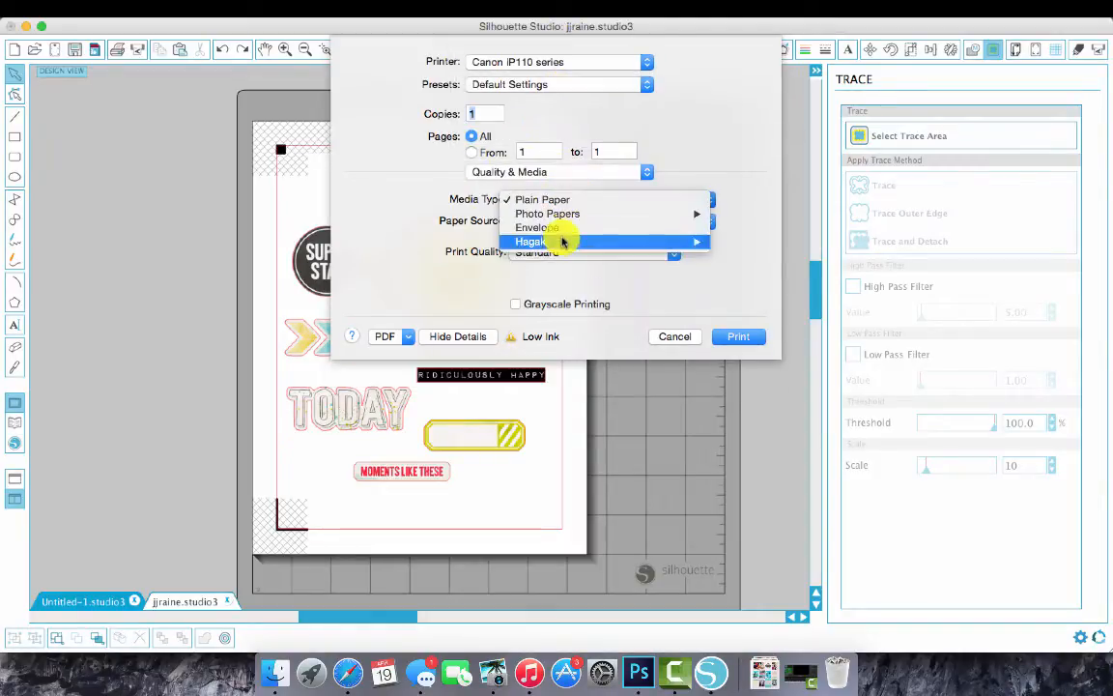
mouse_move(579, 214)
click(749, 242)
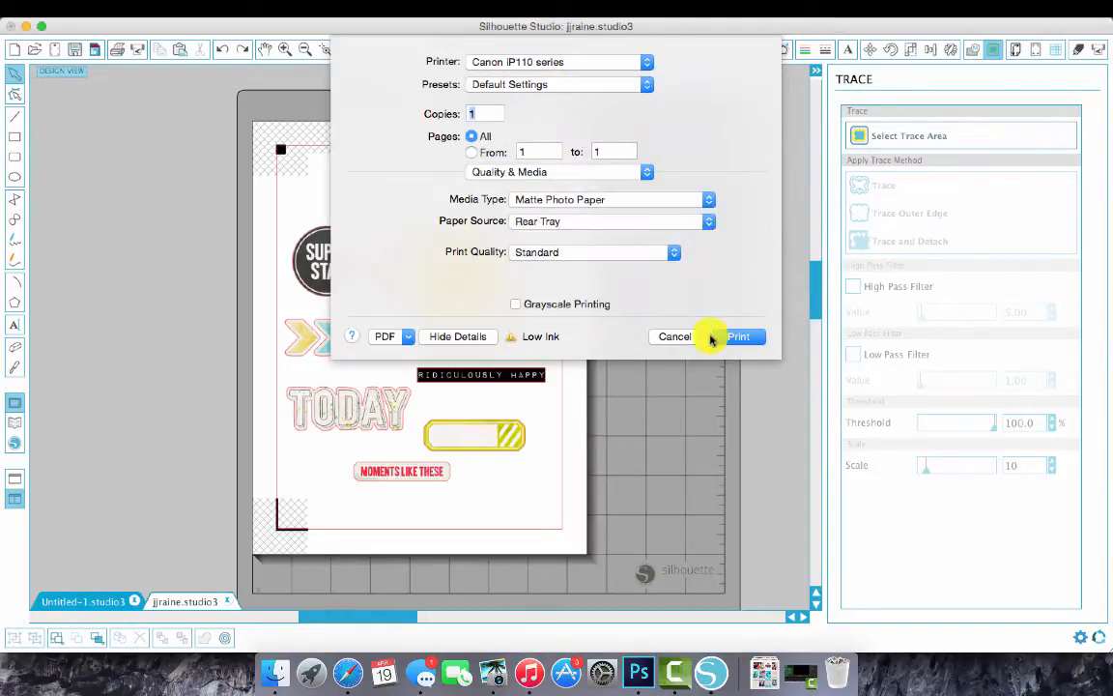
click(737, 336)
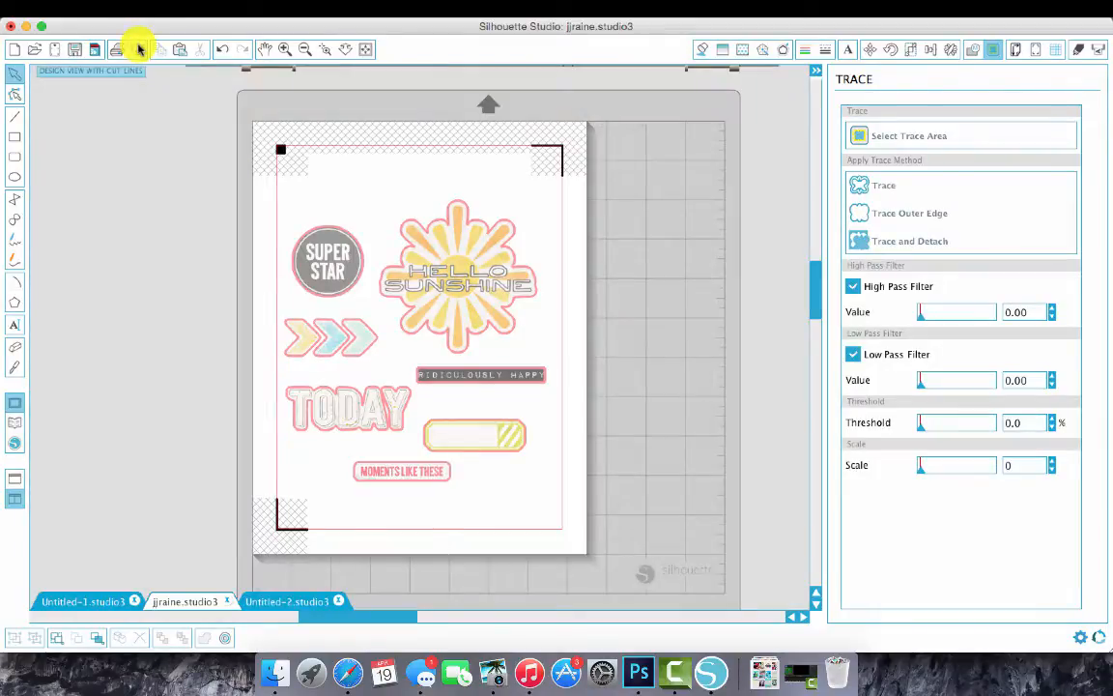
Send the jjraine sticker sheet to the CAMEO and start the cut job
click(137, 50)
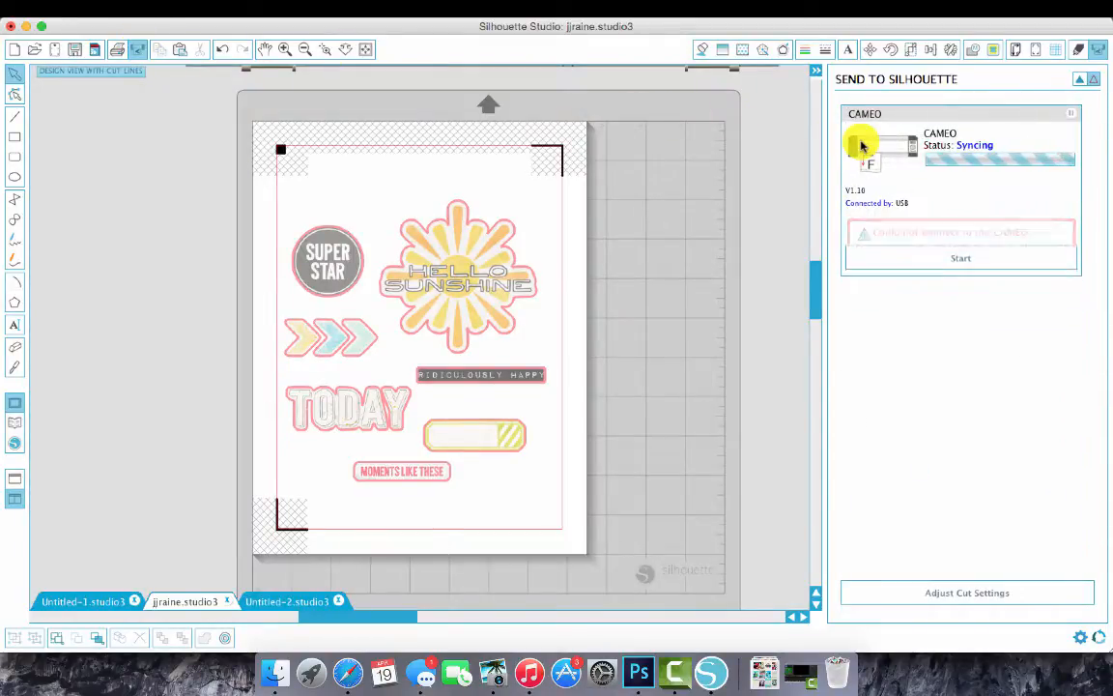
click(954, 229)
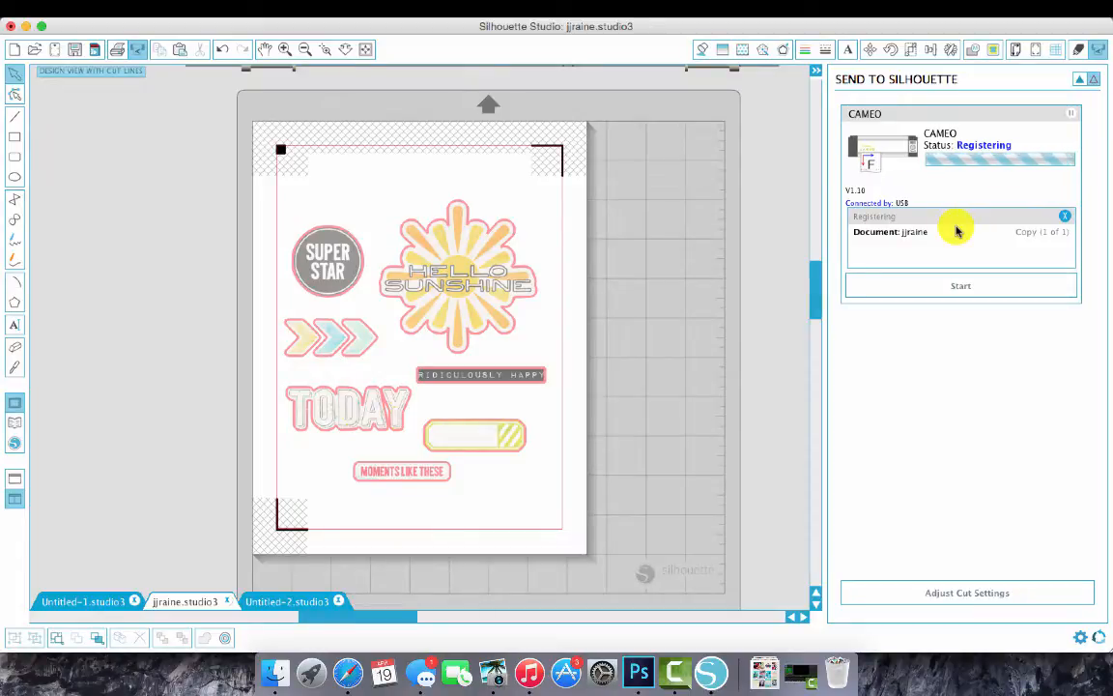
Switch to Finder and open the selected jjraine_left and jjraine_right card JPGs in Photoshop
click(251, 659)
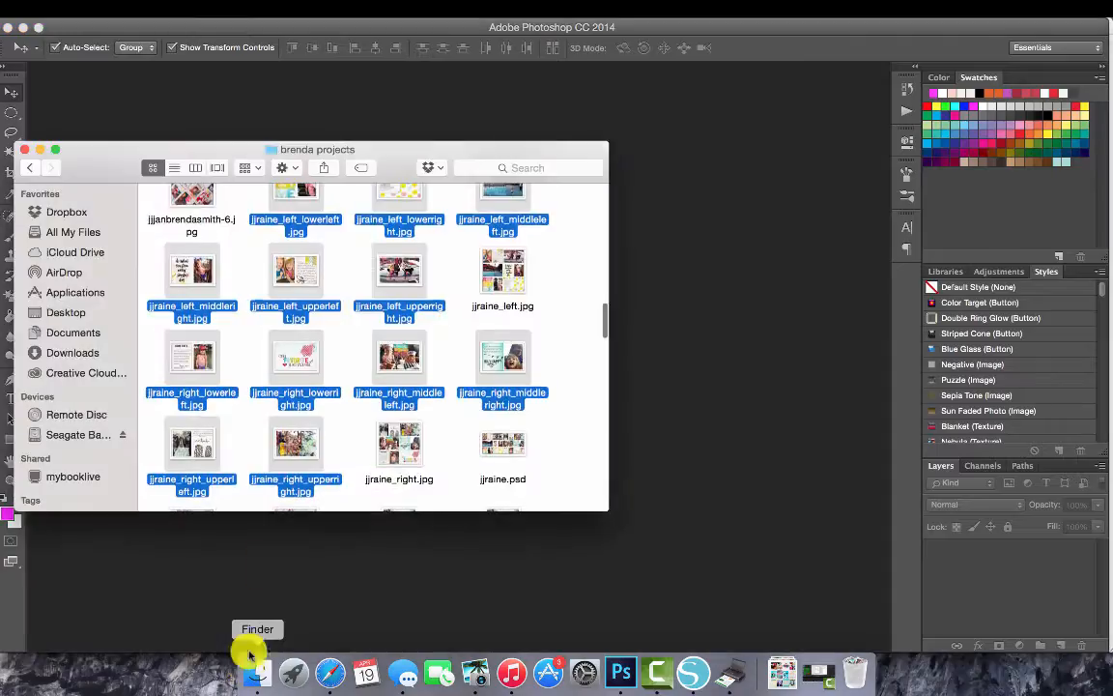
drag(397, 196, 750, 308)
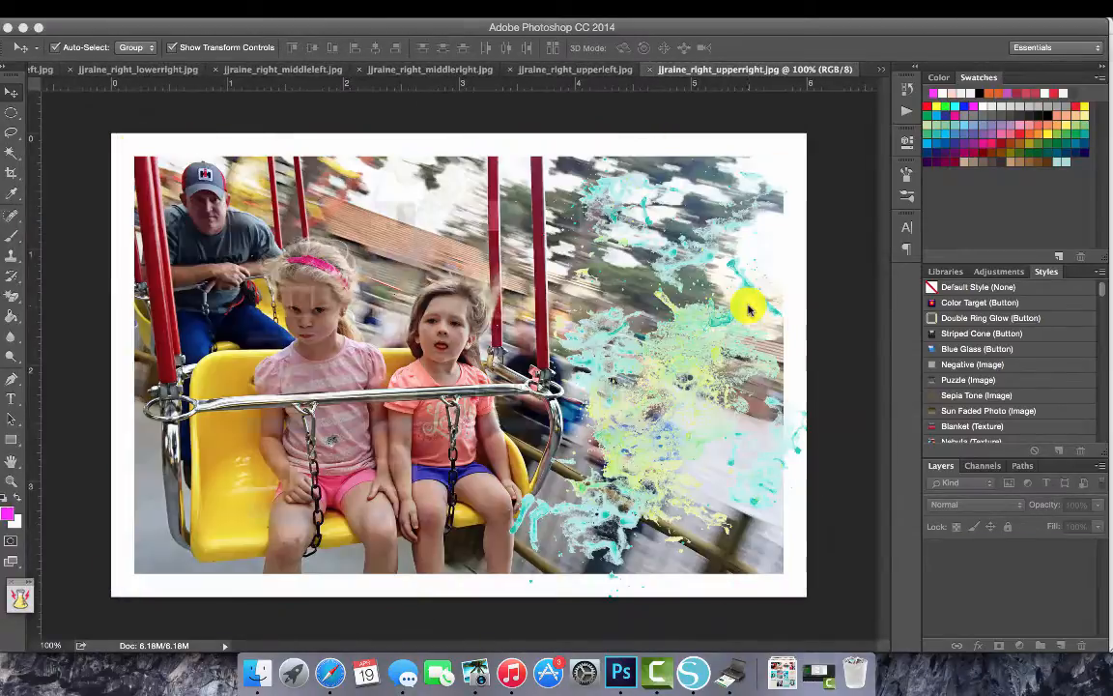
Print jjraine_right_upperright.jpg on the Canon iP110 series, scaled down slightly and repositioned within the 6 x 4 in print area
click(118, 10)
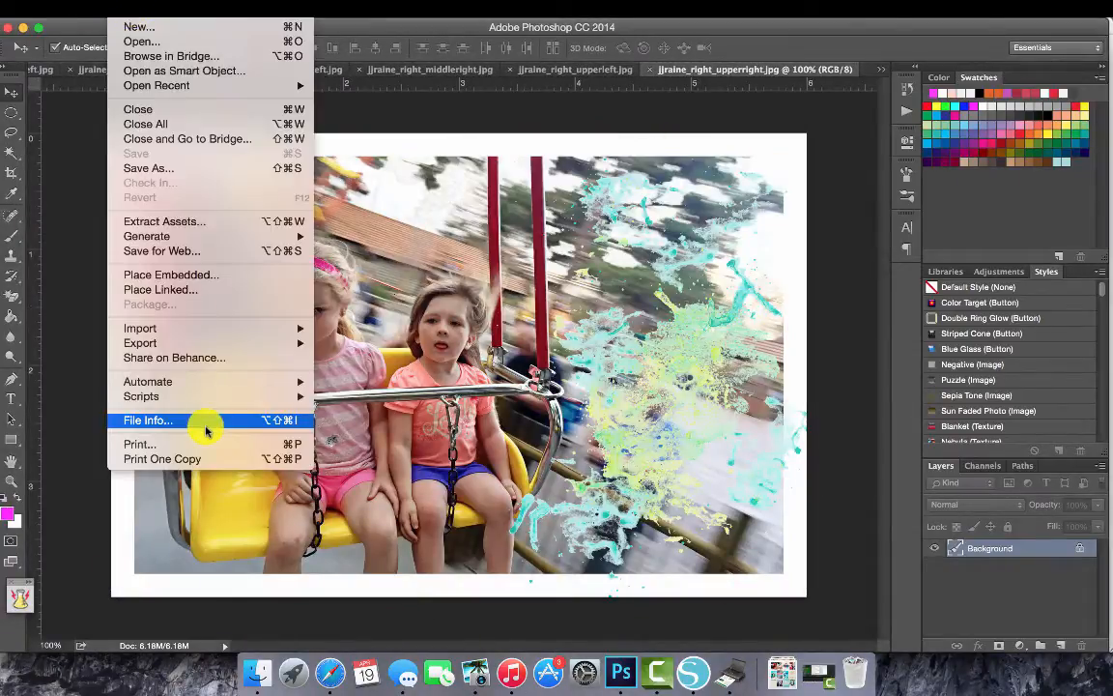
click(140, 443)
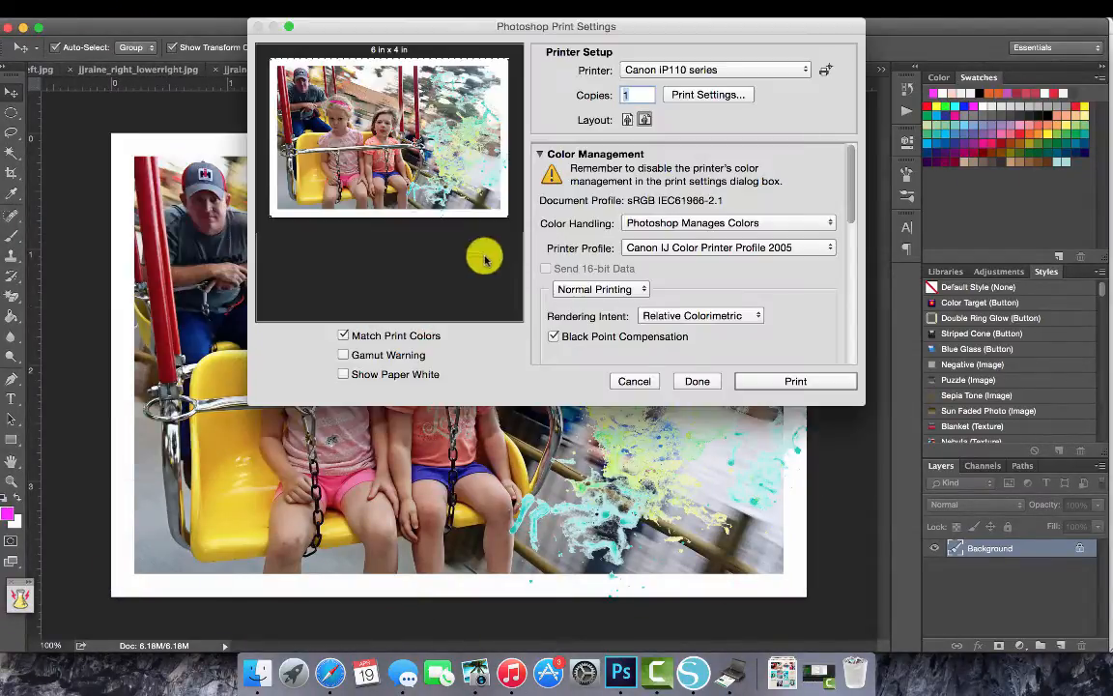
drag(507, 217, 507, 217)
drag(471, 181, 472, 181)
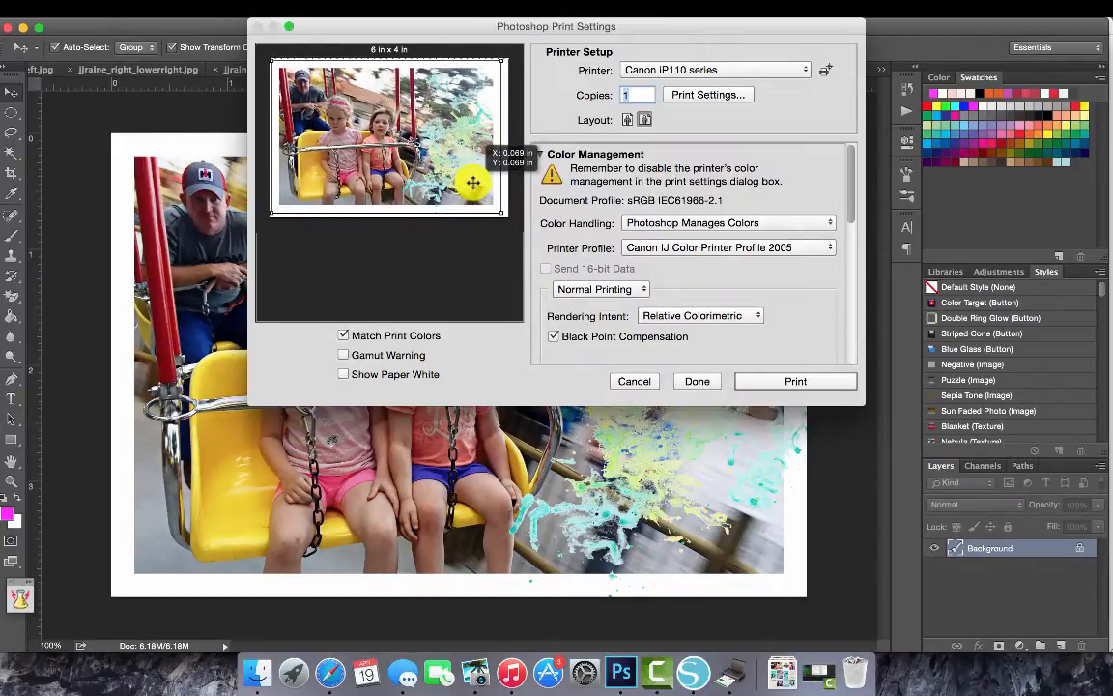
click(820, 387)
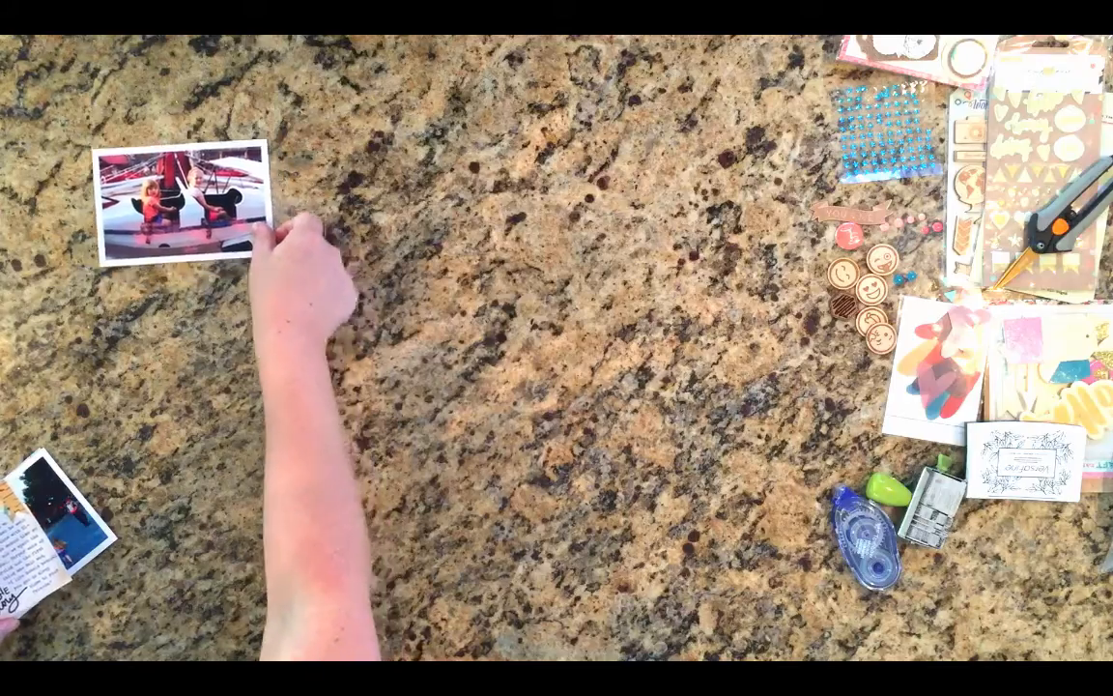